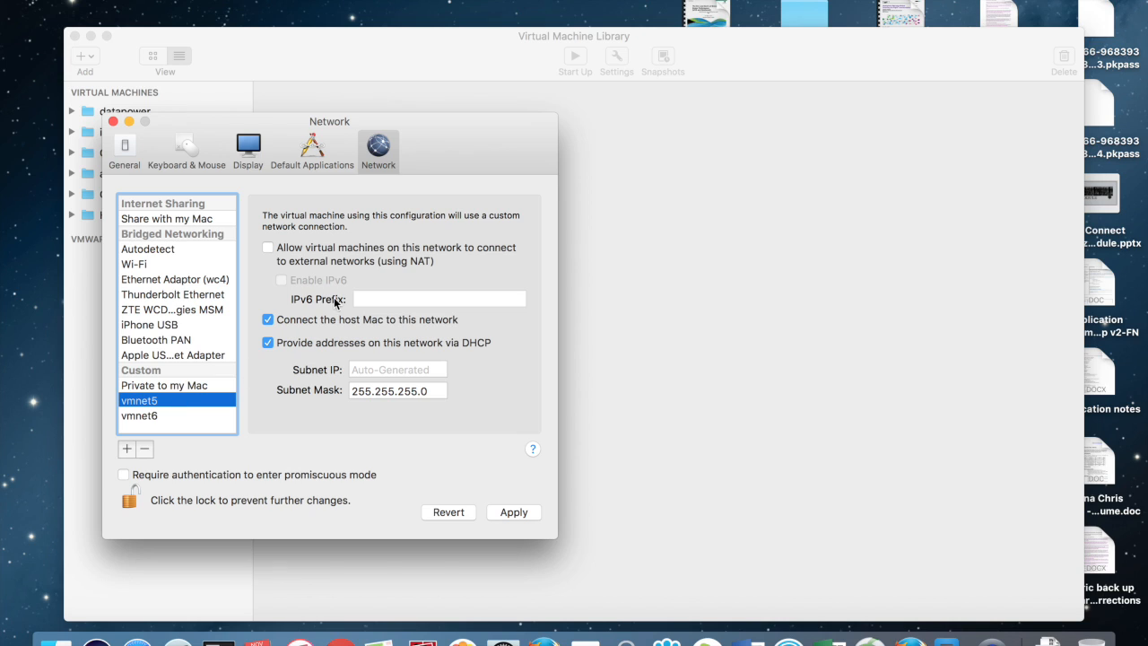
# Step: Enable NAT on vmnet5 with subnet IP 10.0.0.0 and apply it
pyautogui.click(350, 252)
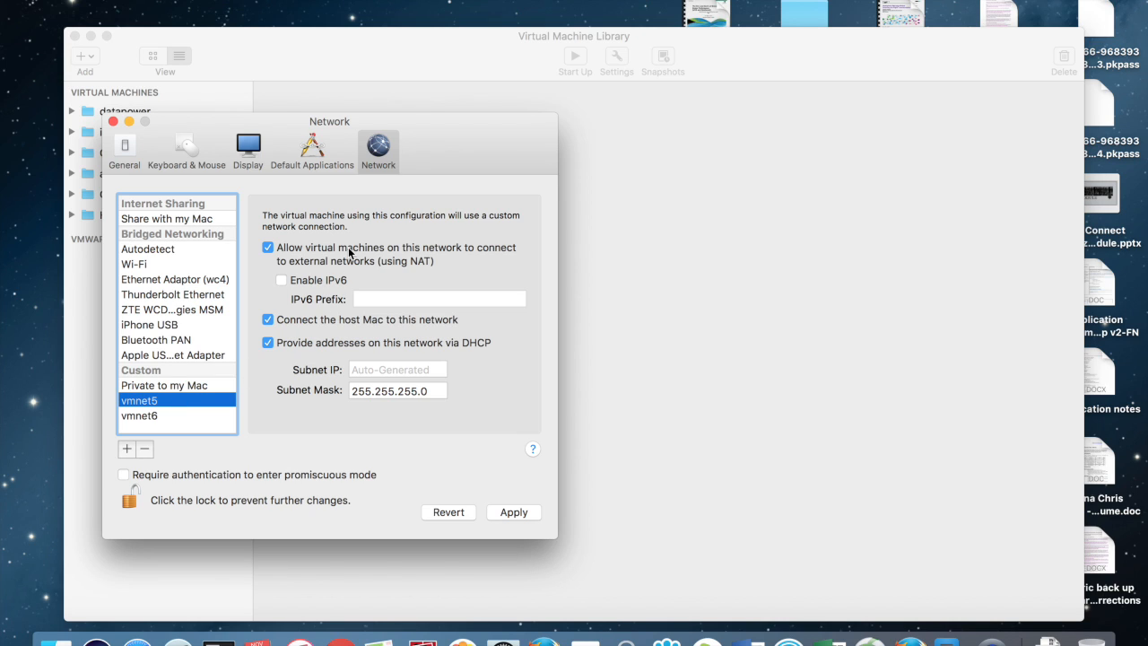
pyautogui.click(373, 368)
pyautogui.write('10.0.0.0')
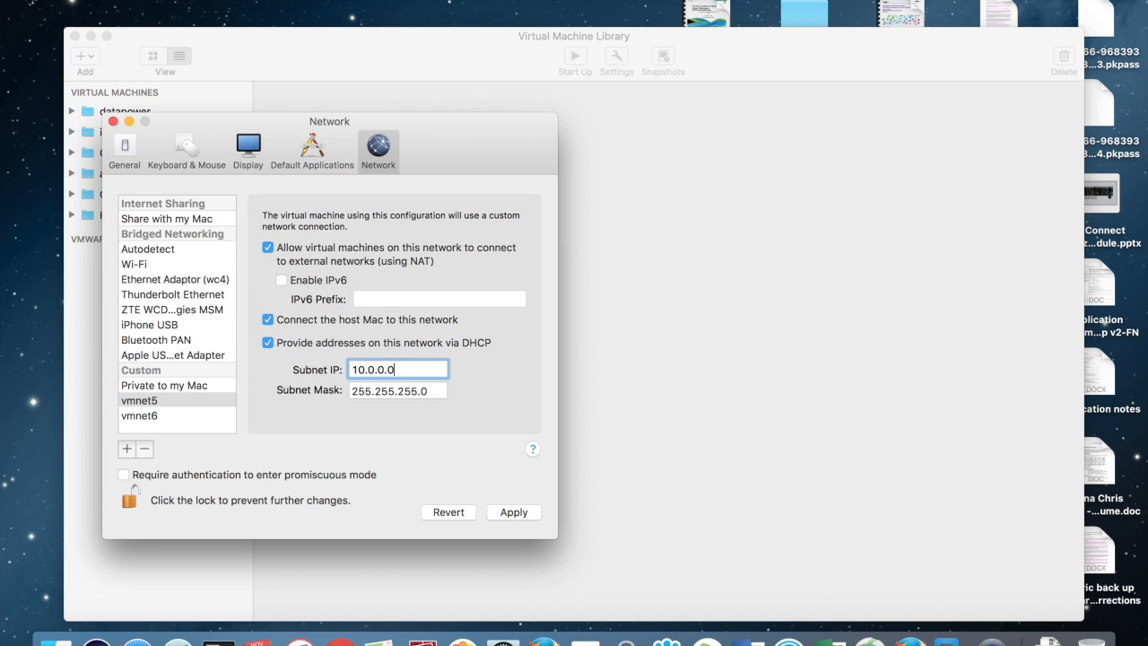
pyautogui.click(516, 512)
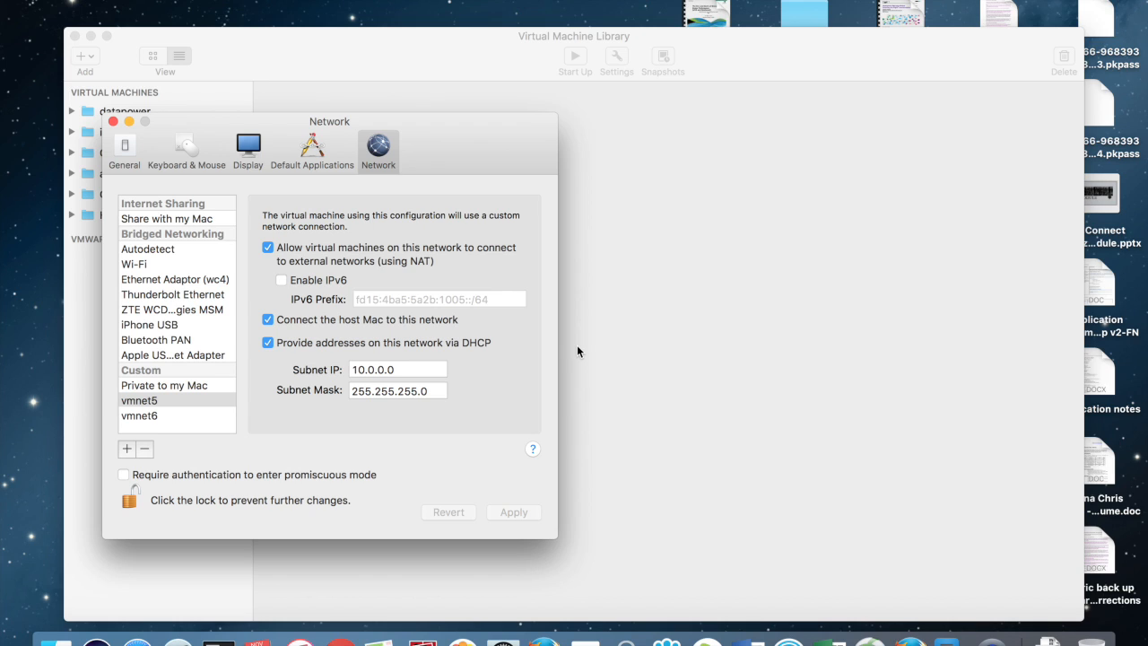
# Step: Turn off DHCP on vmnet5, apply, and lock the network settings
pyautogui.click(357, 345)
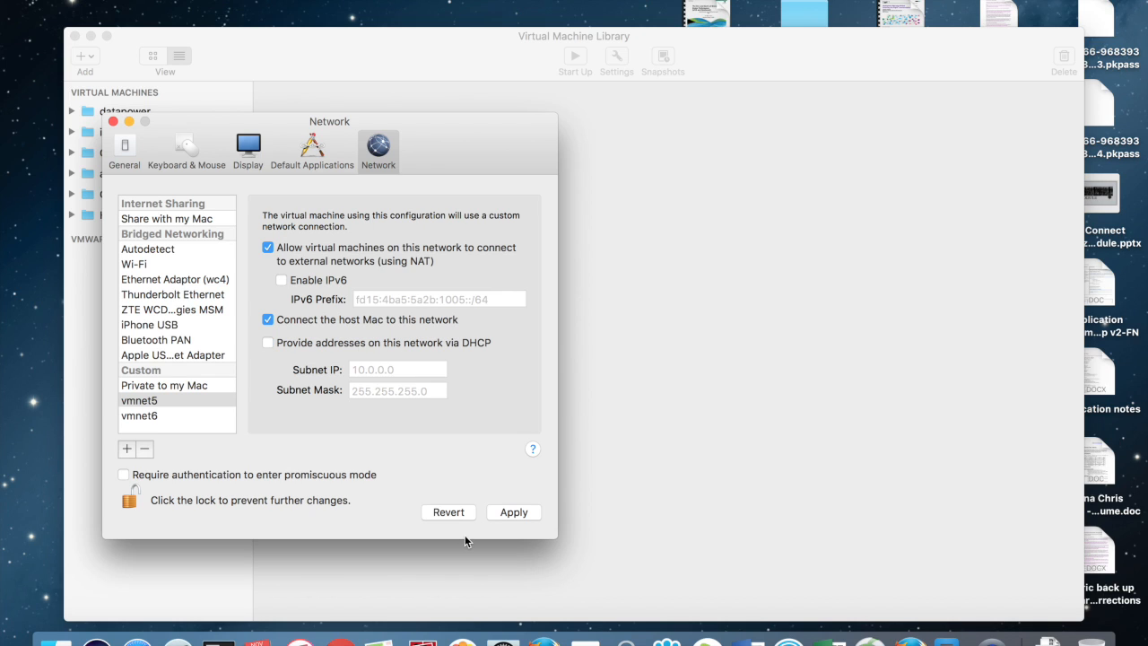
pyautogui.click(512, 511)
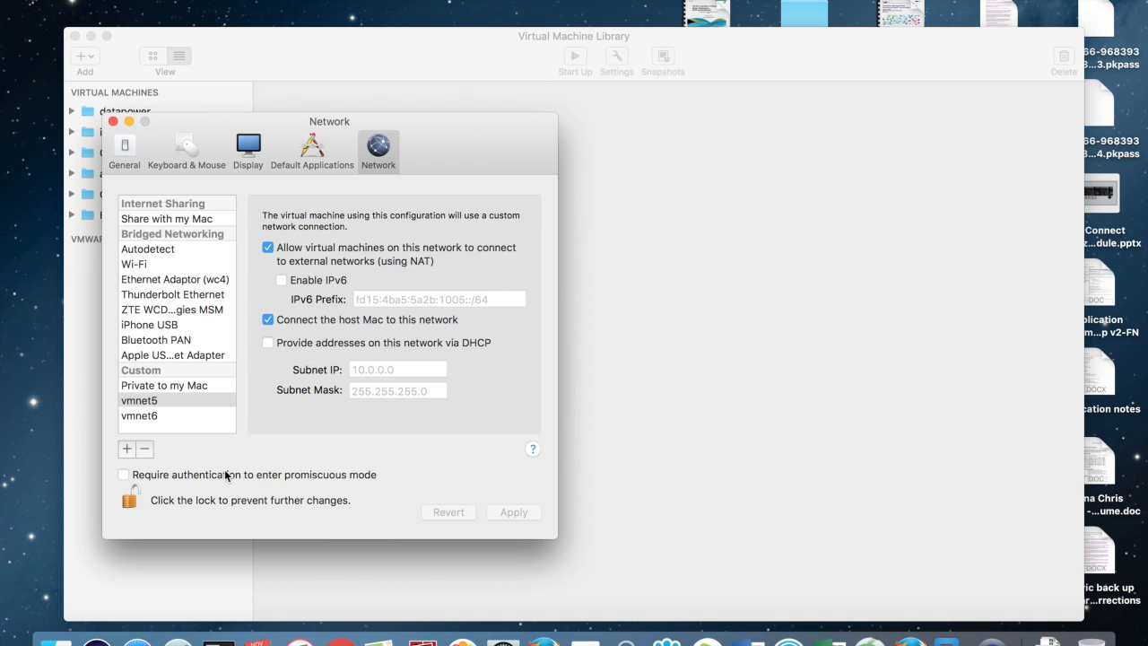
pyautogui.click(128, 502)
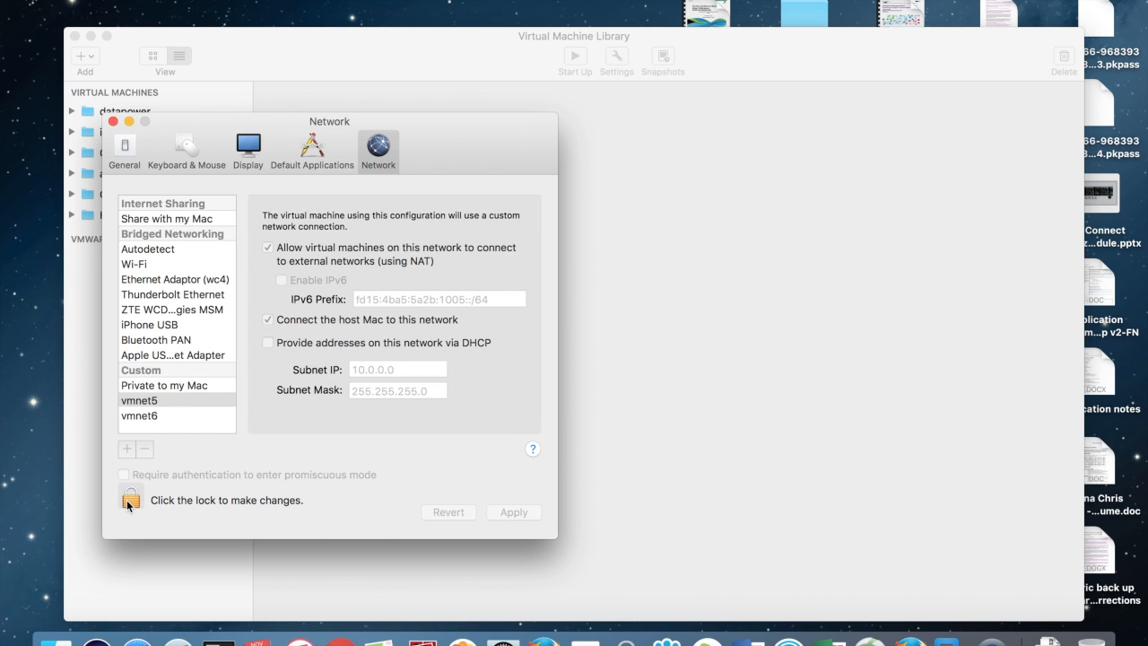
pyautogui.click(112, 122)
# Step: Start importing the idg7201.dev.ova virtual machine file
pyautogui.click(148, 0)
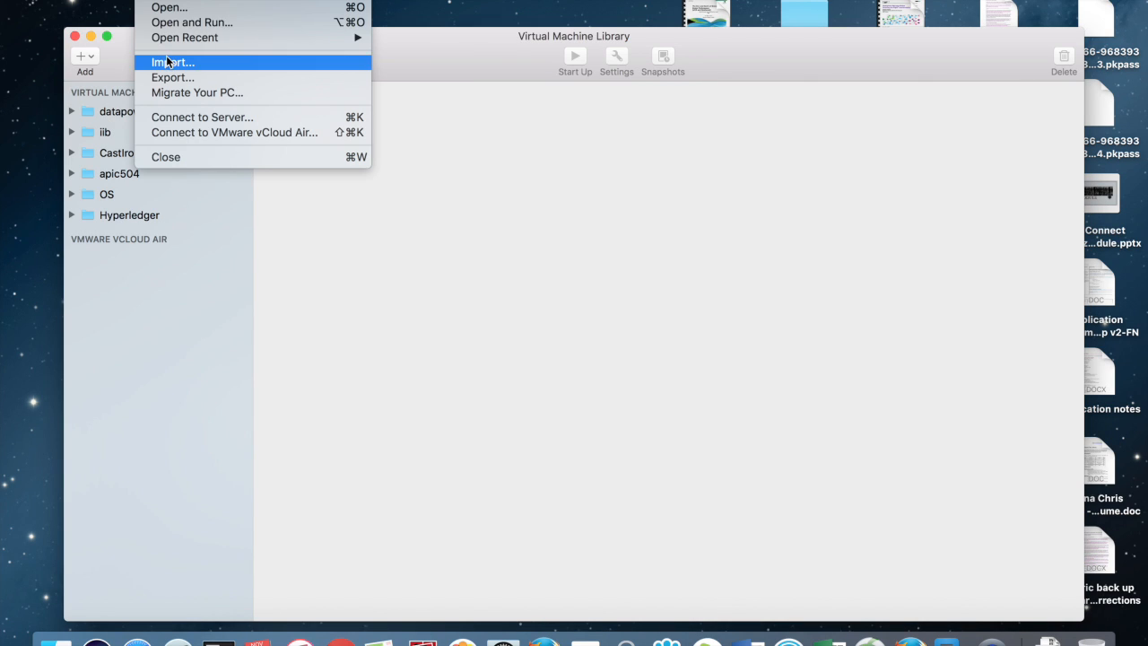
pyautogui.click(166, 61)
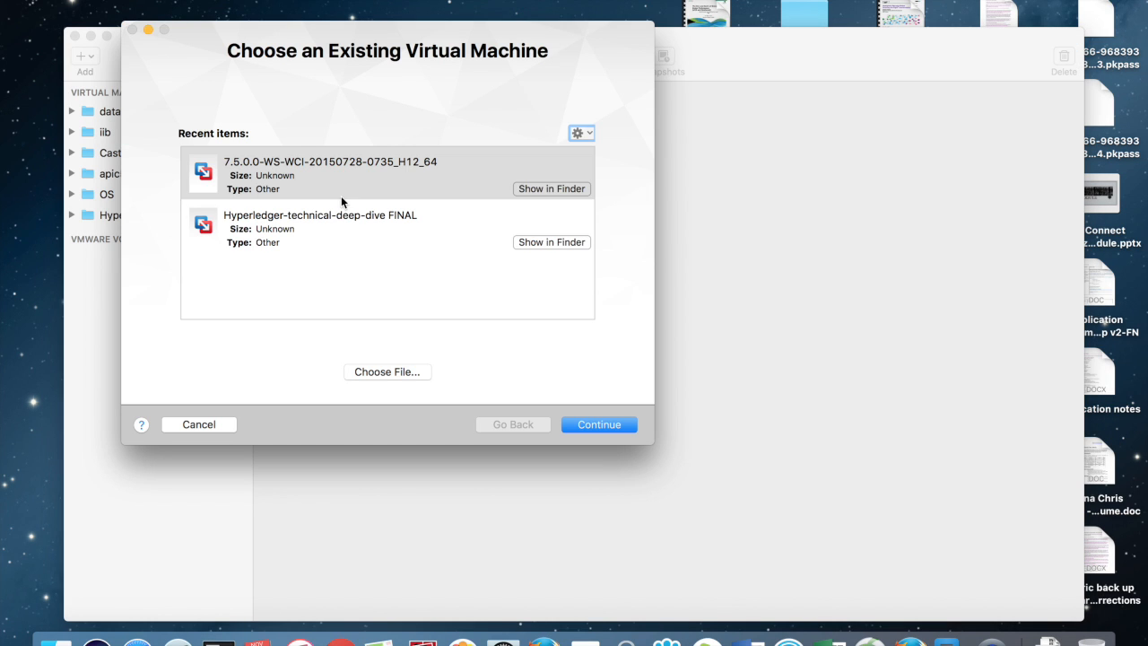
pyautogui.click(377, 373)
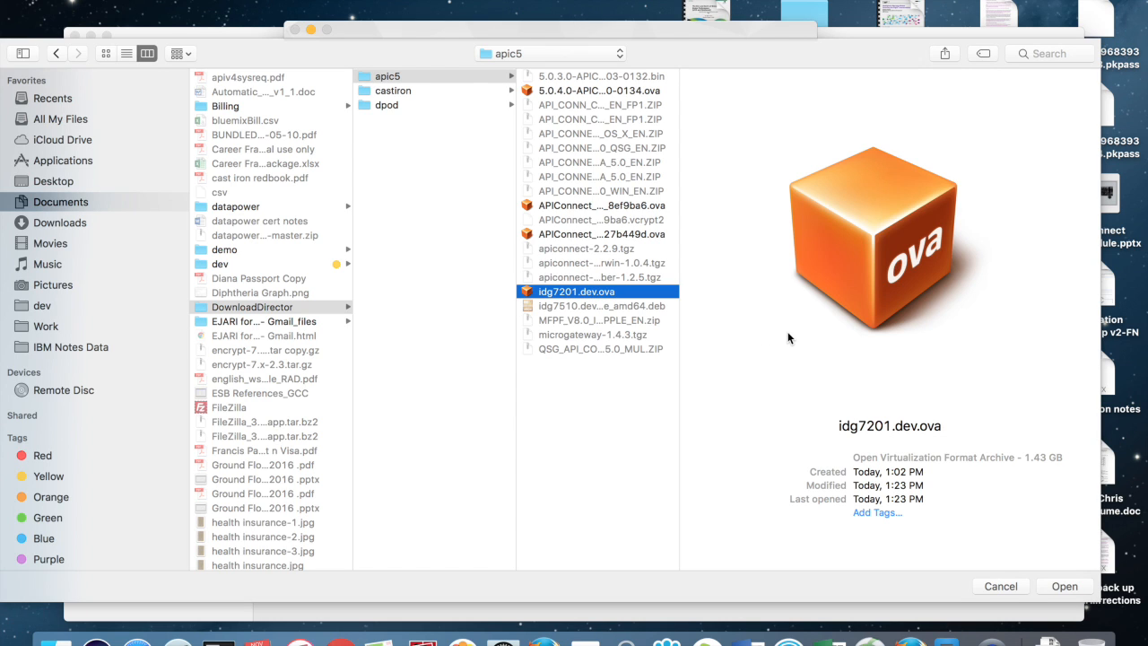
pyautogui.click(1062, 587)
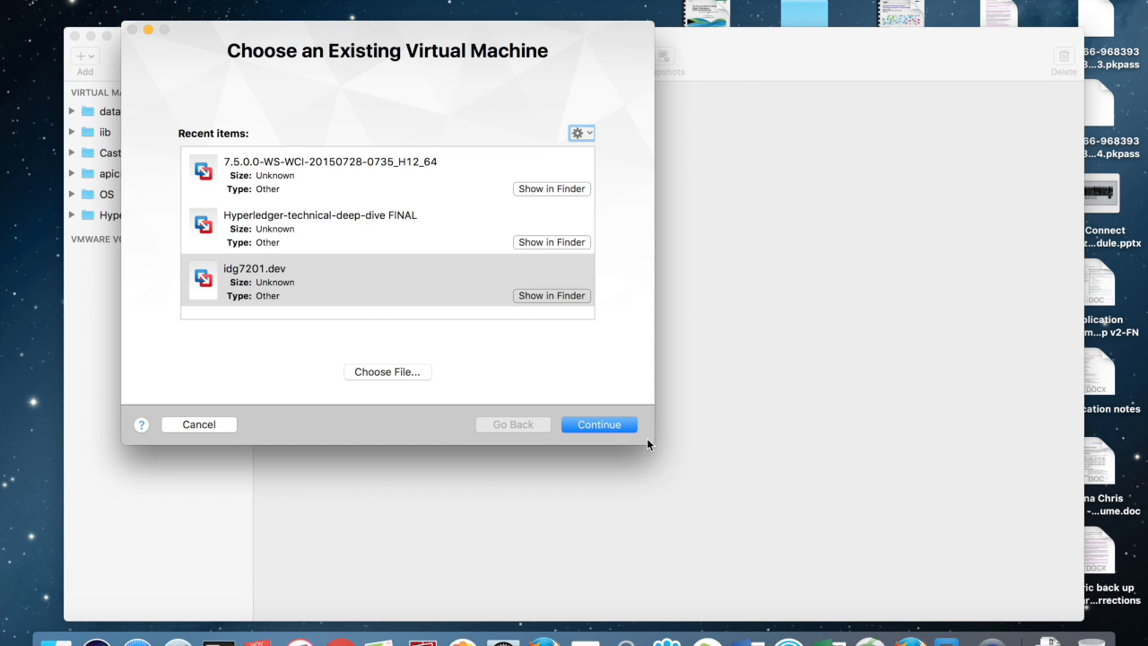
pyautogui.click(609, 424)
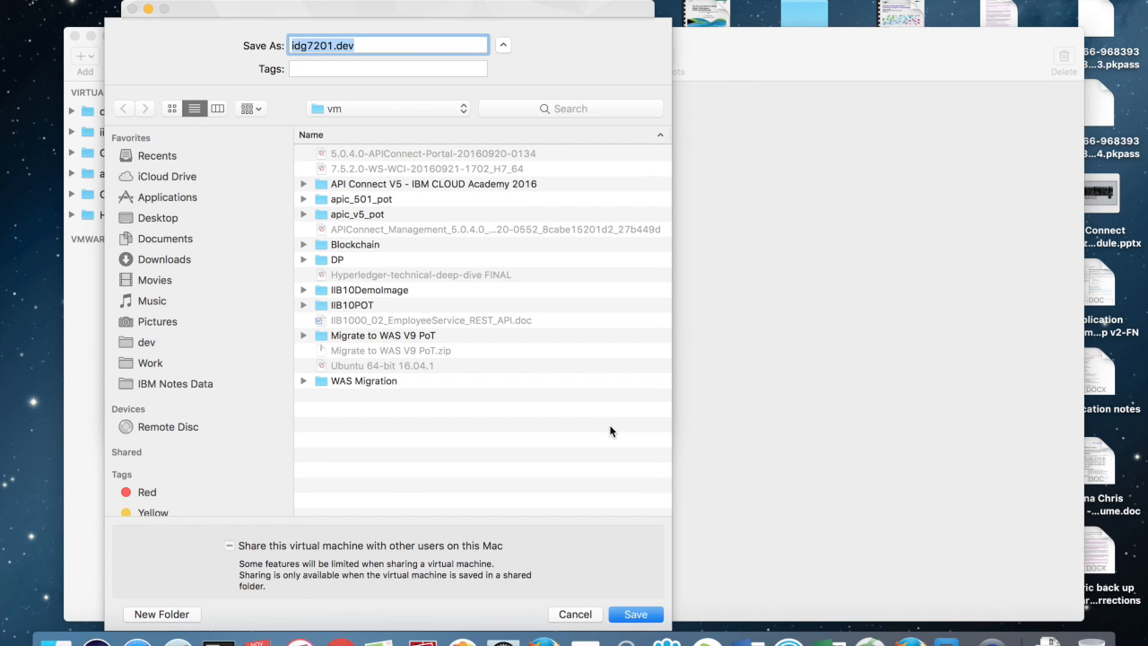
# Step: Save the import into a new 'apic504' folder and accept the licence agreement
pyautogui.click(159, 614)
pyautogui.write('apic504')
pyautogui.press('Return')
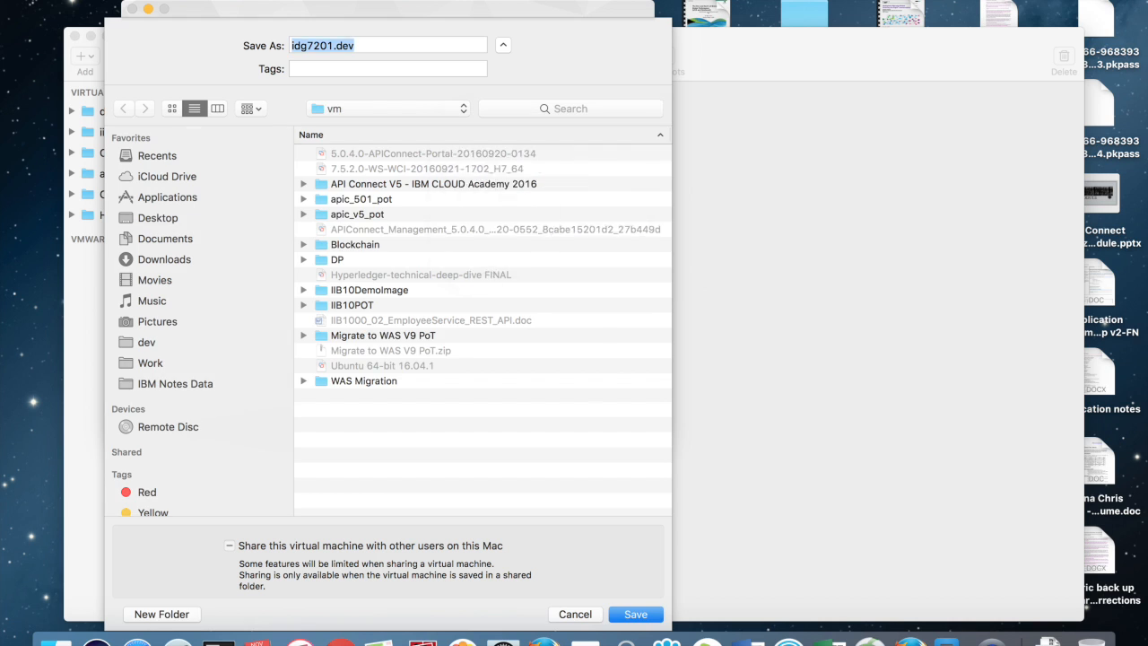
pyautogui.press('Return')
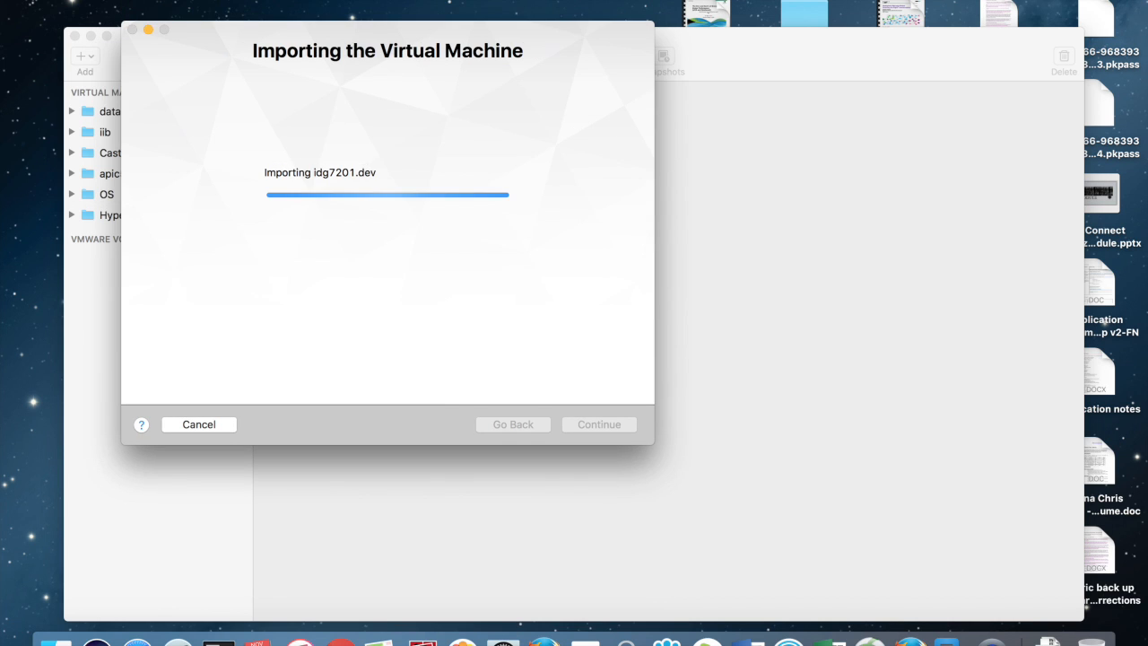
pyautogui.click(798, 320)
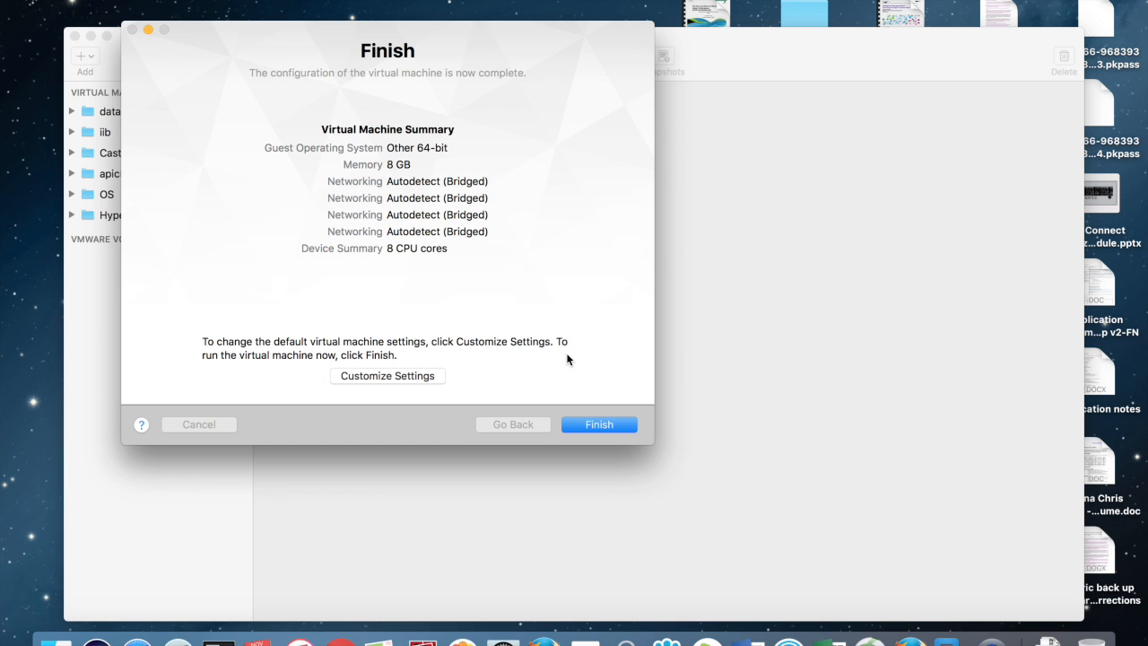
# Step: Give the idg7201.dev virtual machine 1 processor core
pyautogui.click(404, 381)
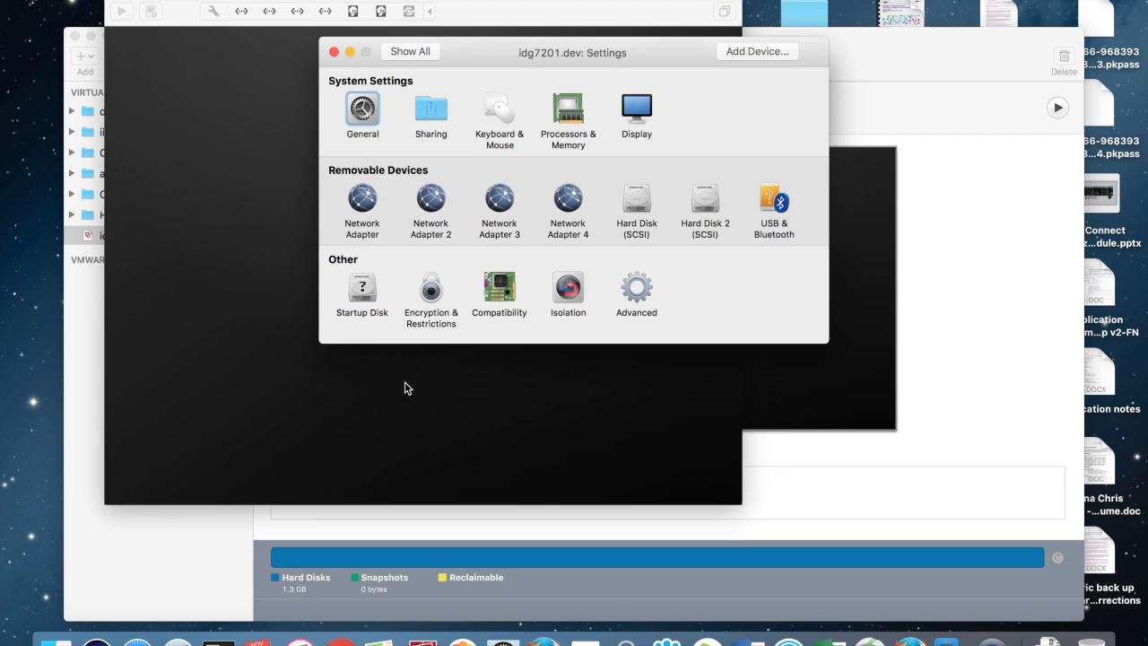
pyautogui.click(571, 117)
pyautogui.click(530, 116)
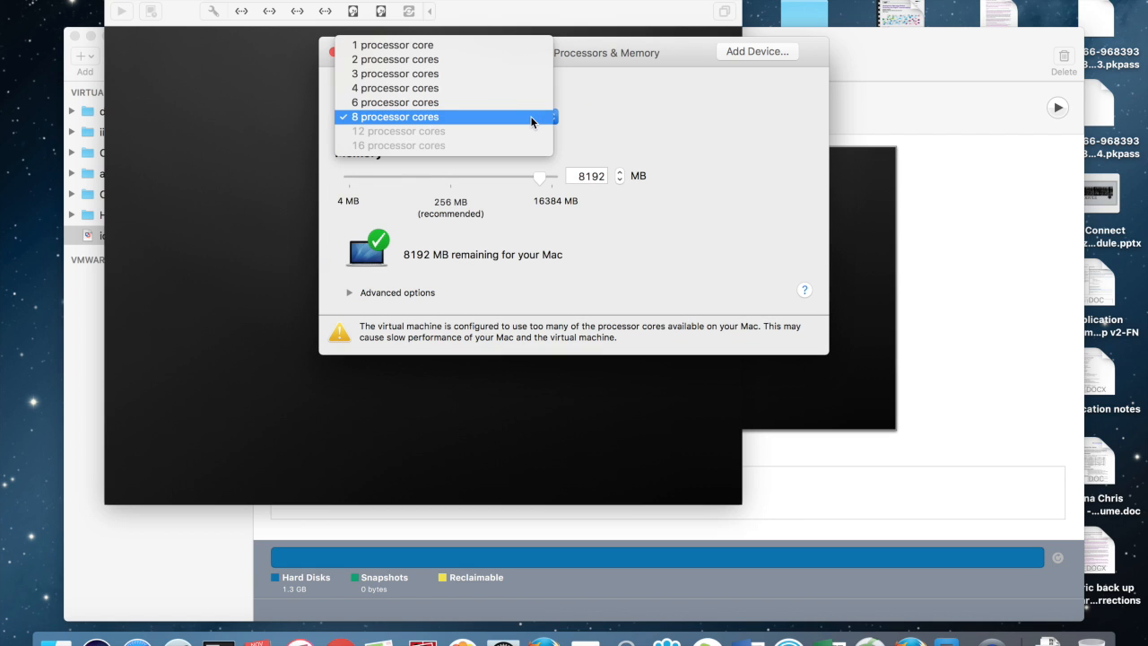
pyautogui.click(526, 45)
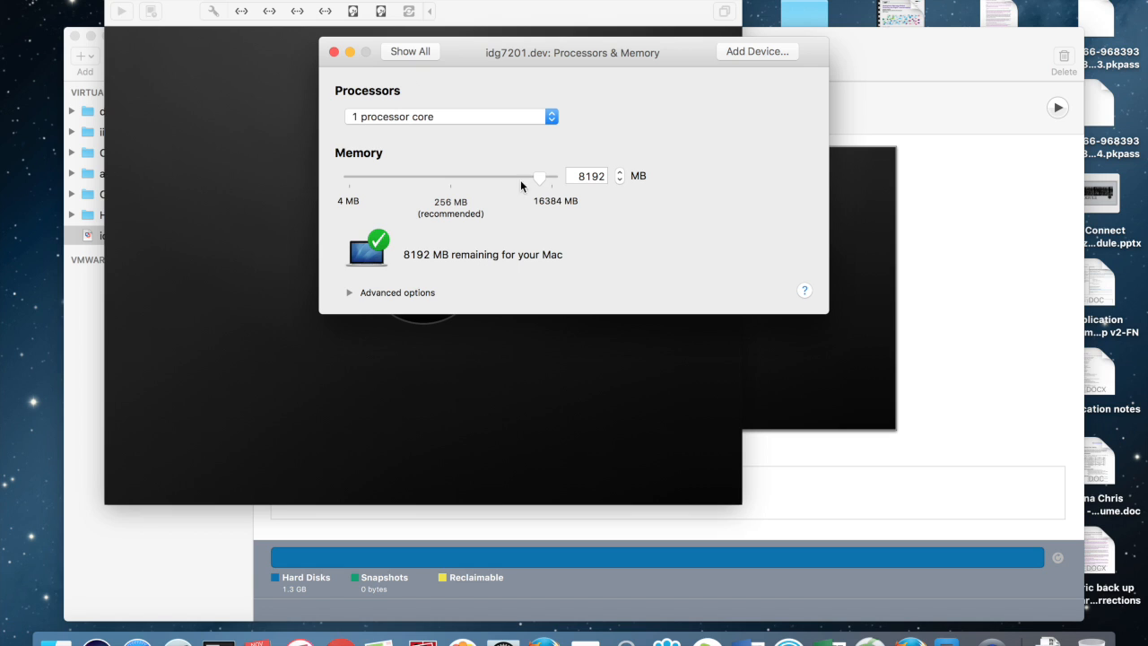
pyautogui.click(581, 177)
# Step: Confirm the network adapter stays on vmnet5, close settings, and power on the VM
pyautogui.click(410, 52)
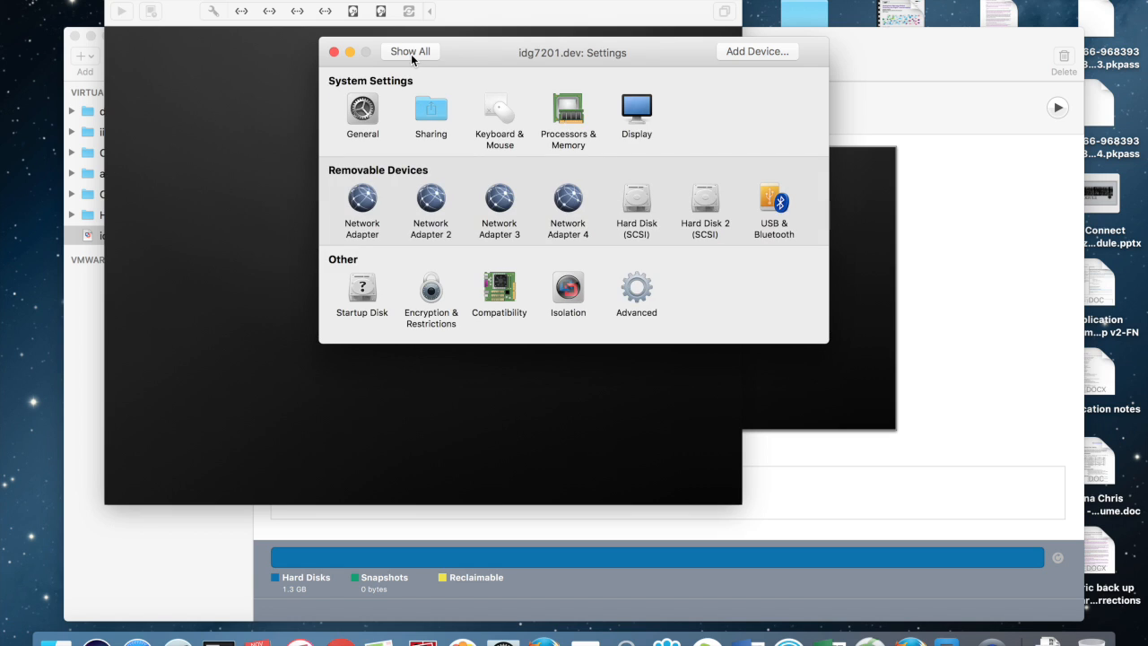
pyautogui.click(362, 199)
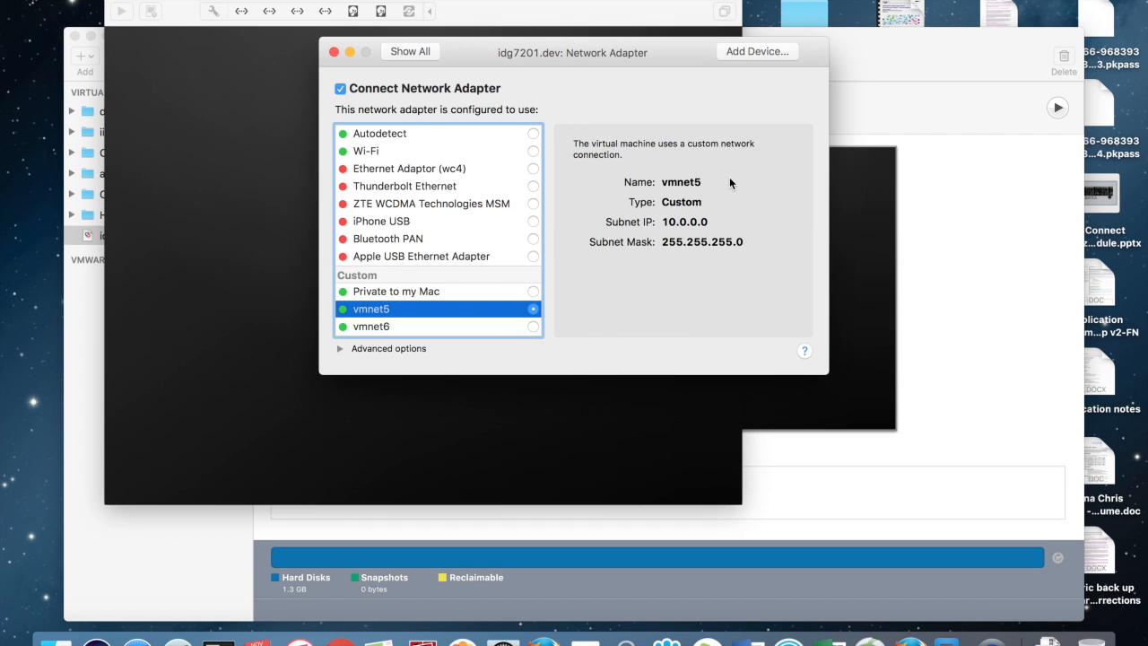
pyautogui.click(418, 56)
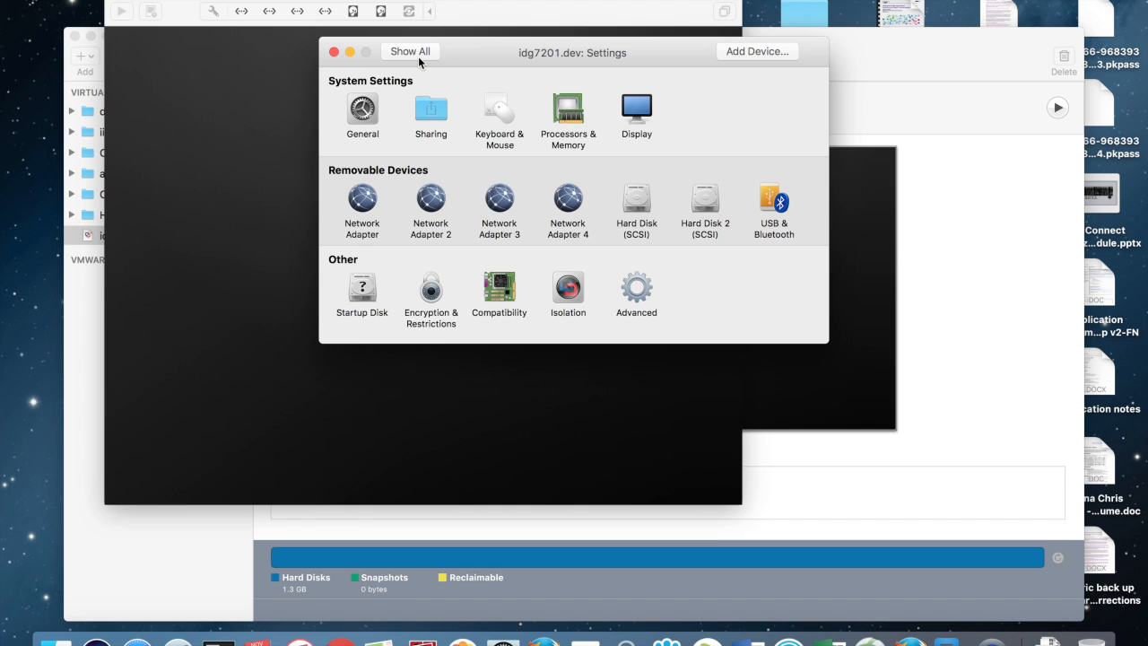
pyautogui.click(334, 52)
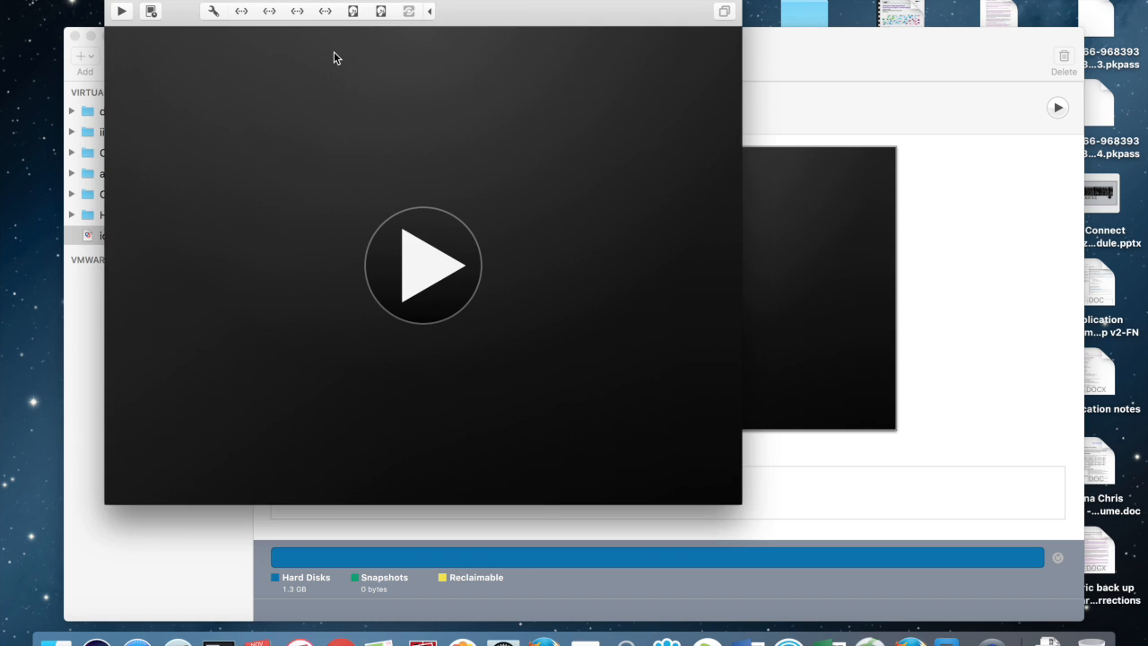
pyautogui.click(415, 258)
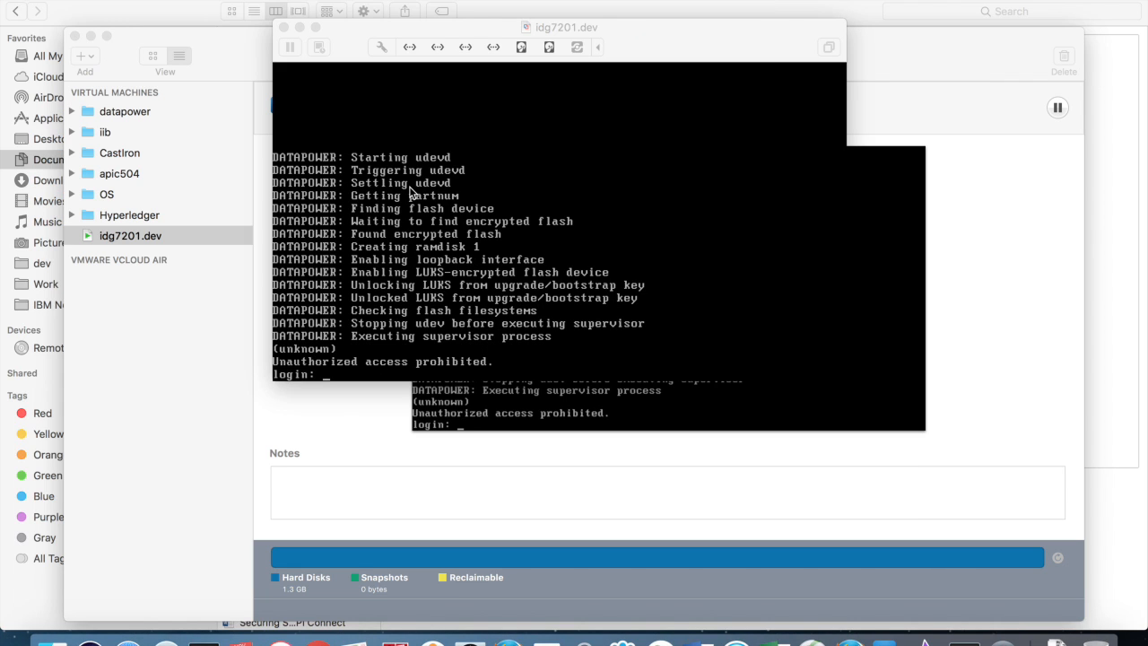
# Step: Log in to the DataPower console with the default admin credentials and pass the mode warning
pyautogui.click(399, 31)
pyautogui.write('admin')
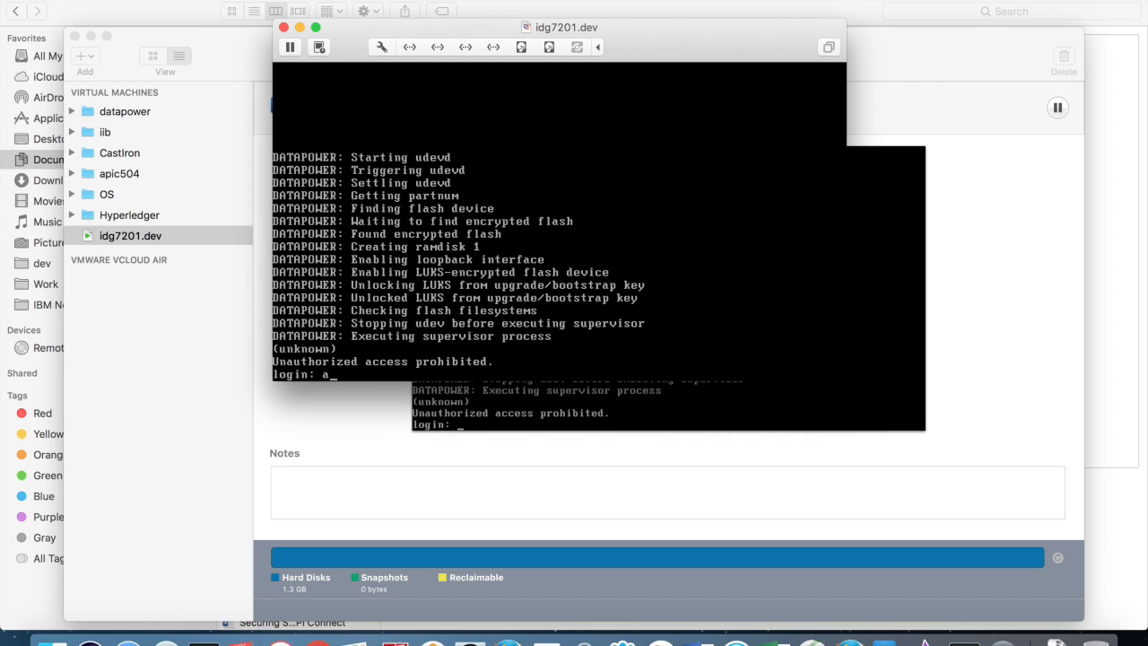
pyautogui.press('Return')
pyautogui.write('admin')
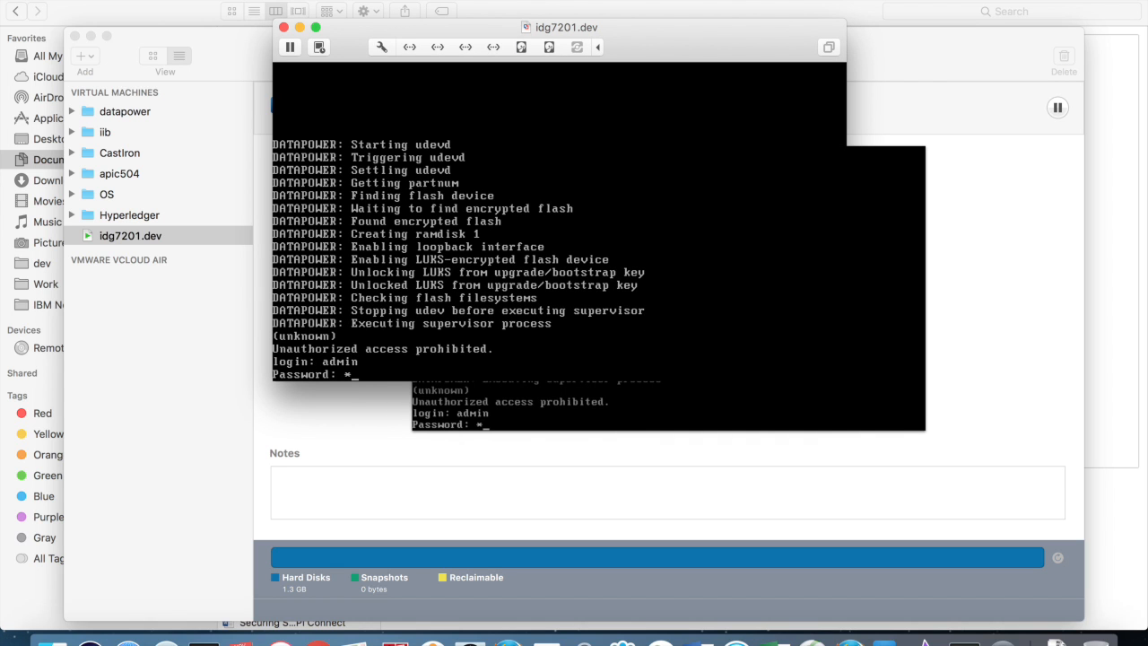
pyautogui.press('Return')
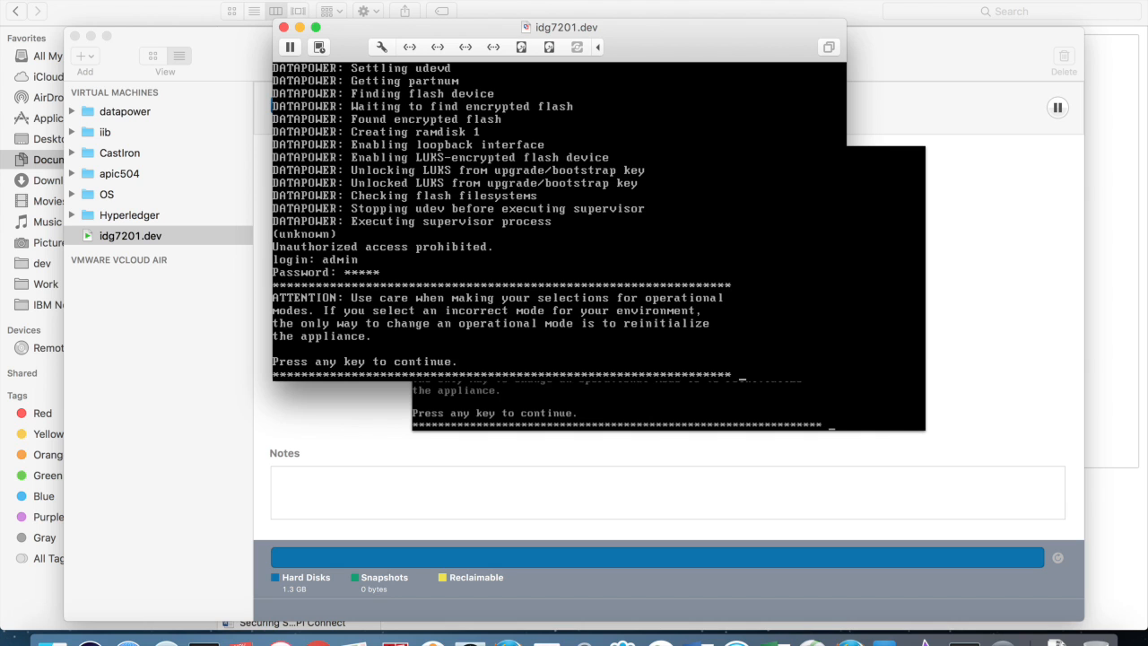
pyautogui.press('Return')
# Step: Answer 'n' to decline Secure Backup and Common Criteria modes
pyautogui.write('n')
pyautogui.press('Return')
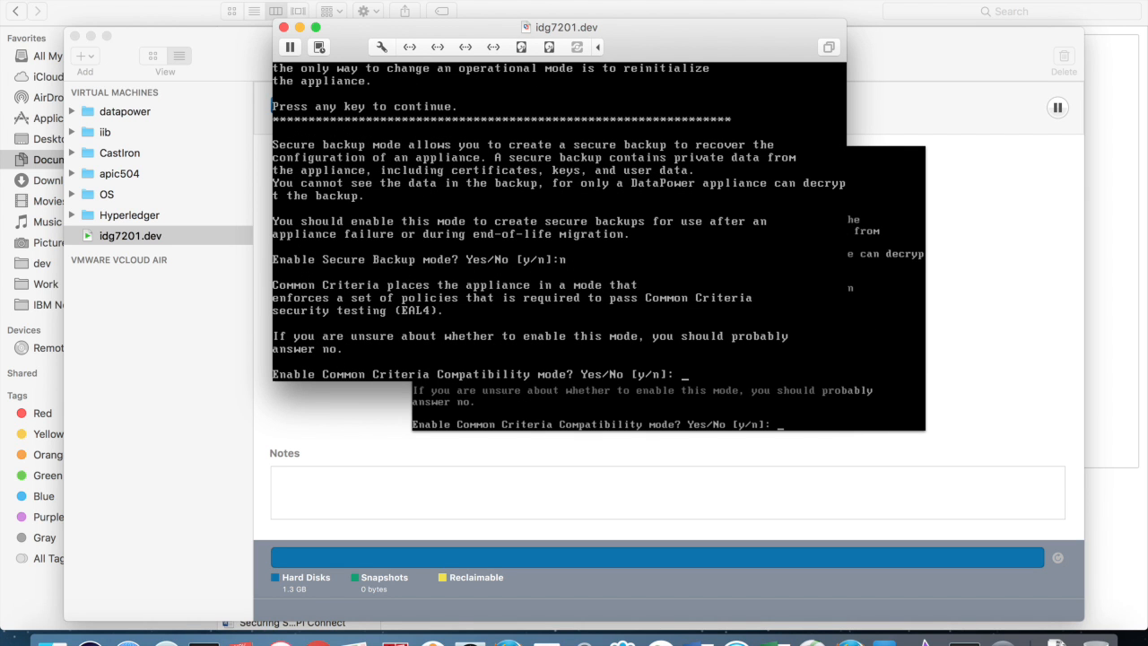
pyautogui.write('n')
pyautogui.press('Return')
# Step: Enter and confirm a new admin password, then agree to run the Install Wizard
pyautogui.write('********')
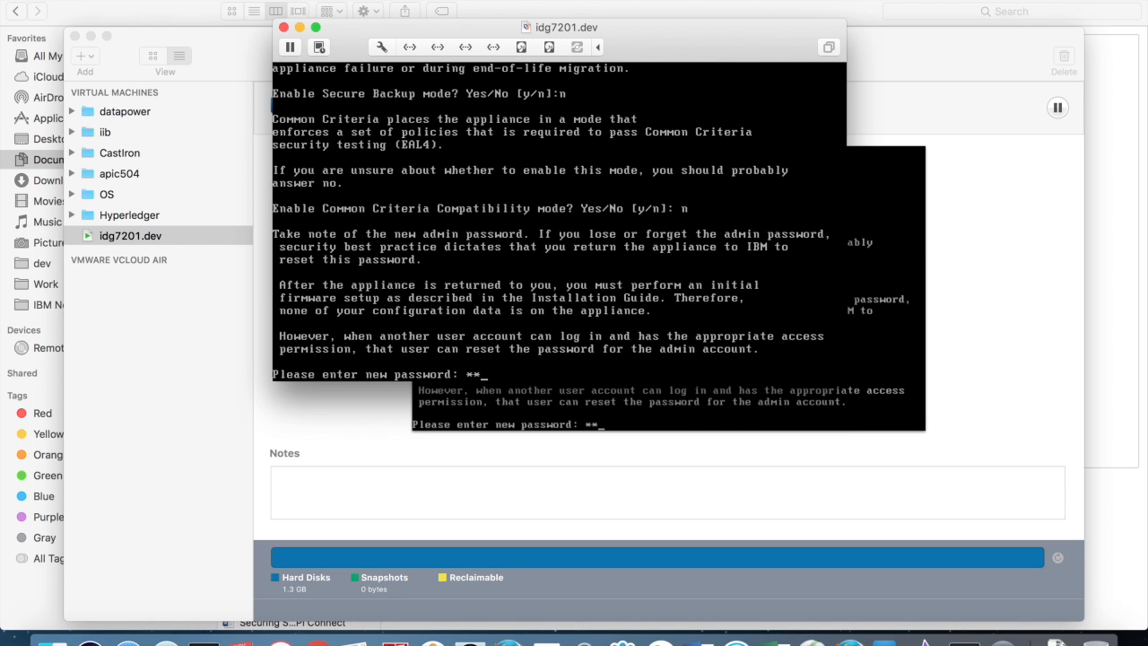
pyautogui.press('Return')
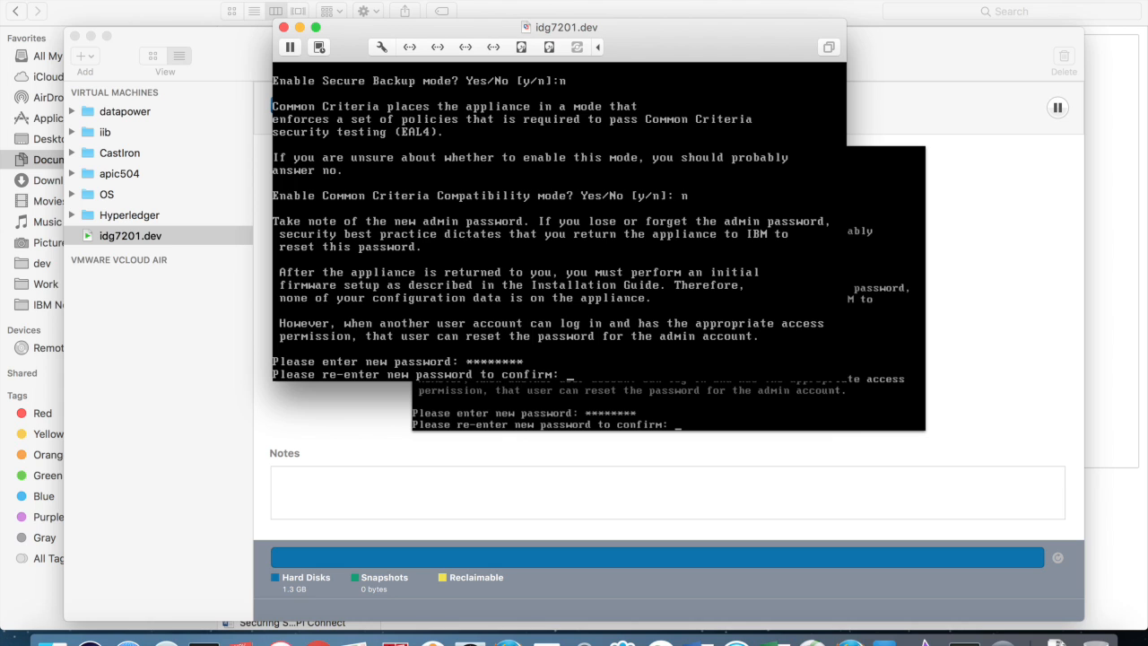
pyautogui.write('********')
pyautogui.press('Return')
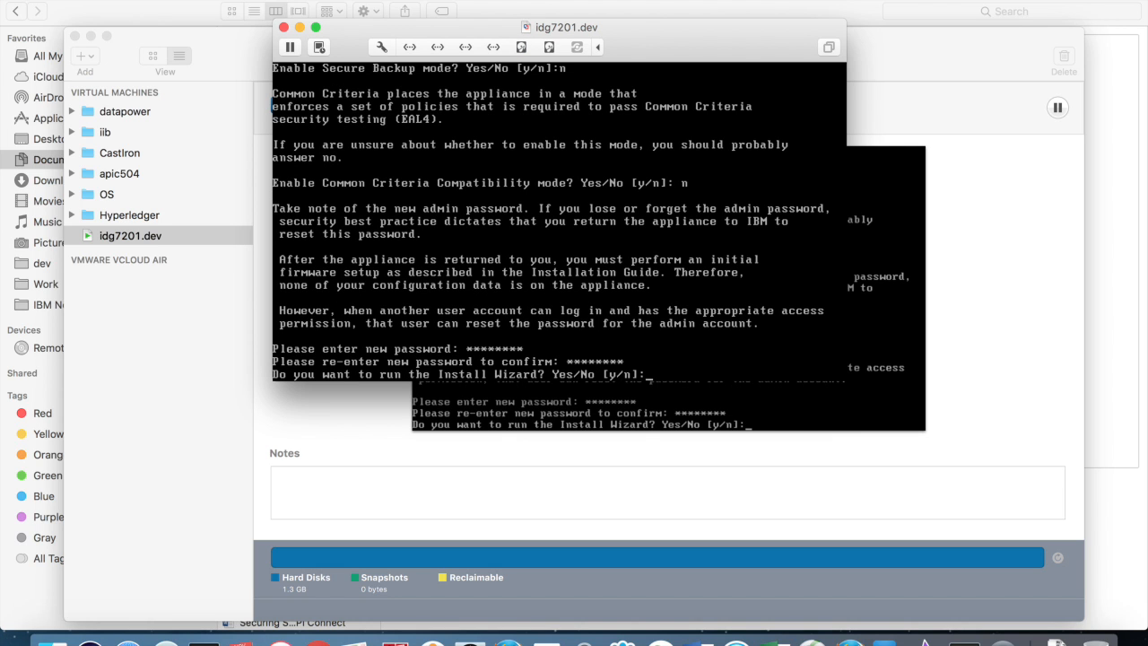
pyautogui.write('y')
pyautogui.press('Return')
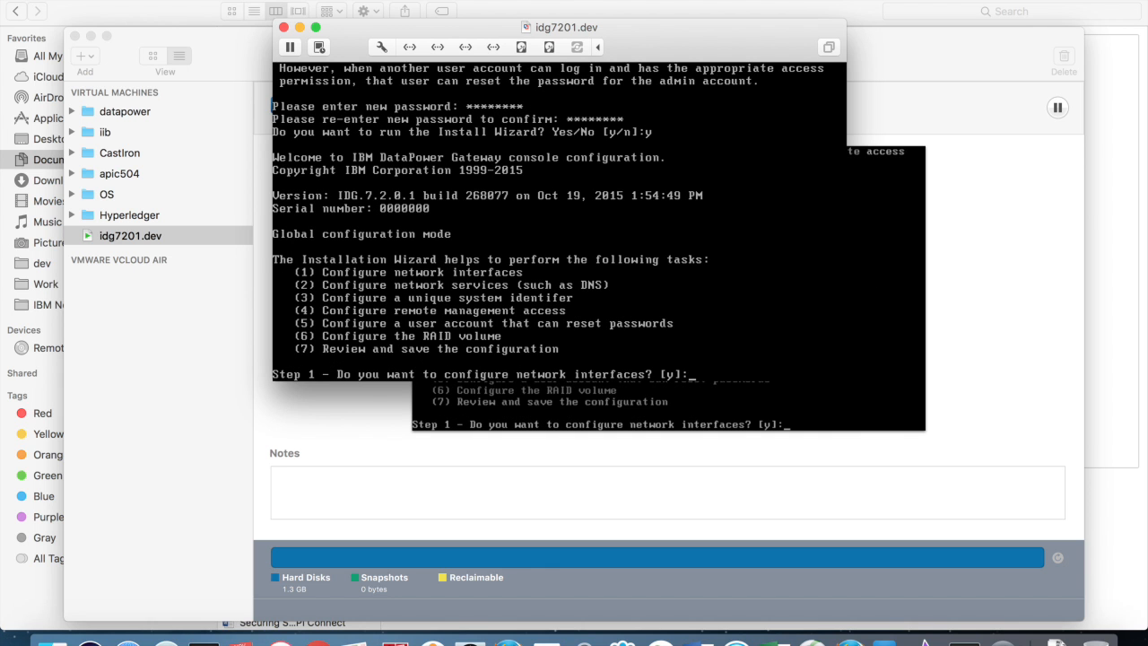
# Step: Configure eth0 without DHCP, using static address 10.0.0.10/24
pyautogui.moveTo(639, 26); pyautogui.dragTo(741, 84)
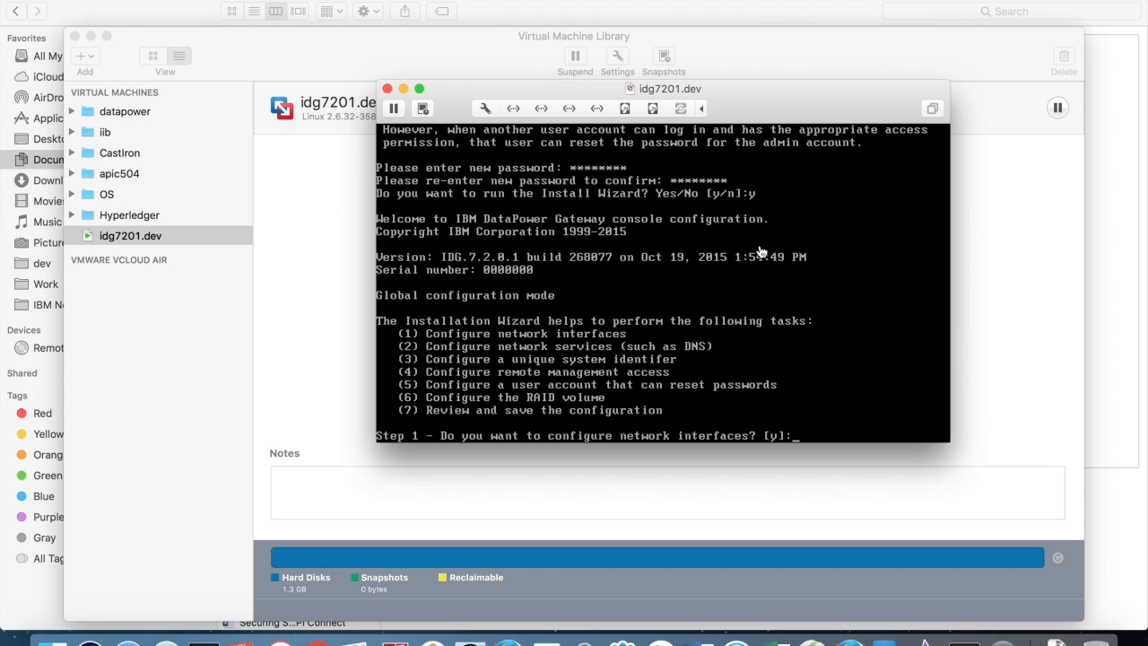
pyautogui.write('y')
pyautogui.press('BackSpace')
pyautogui.press('Return')
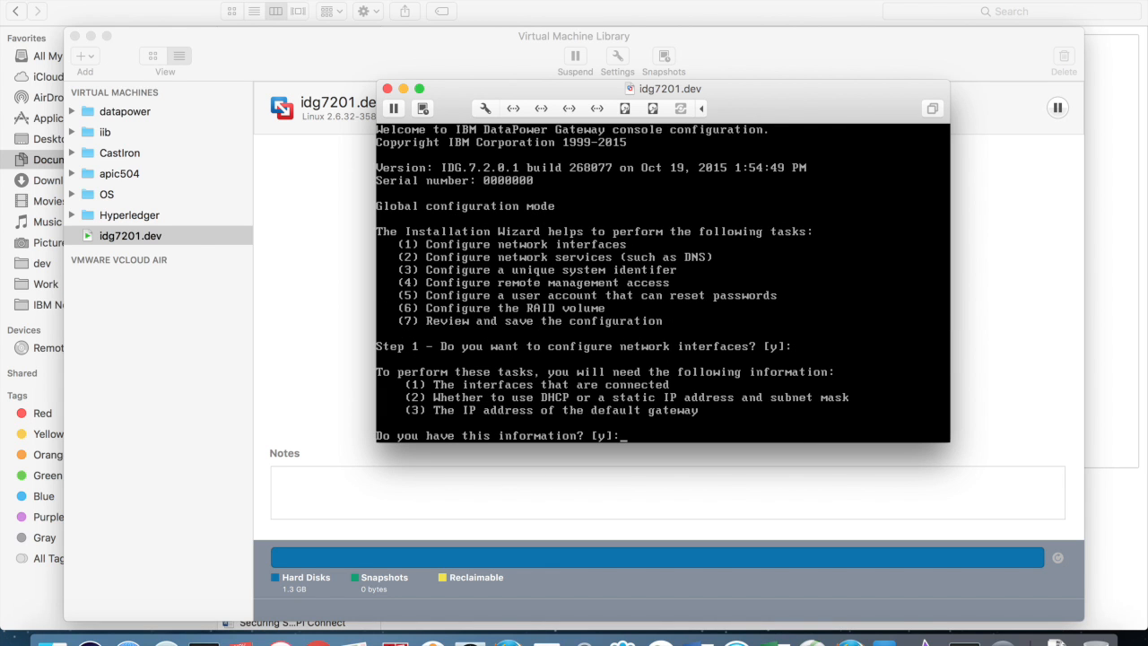
pyautogui.press('Return')
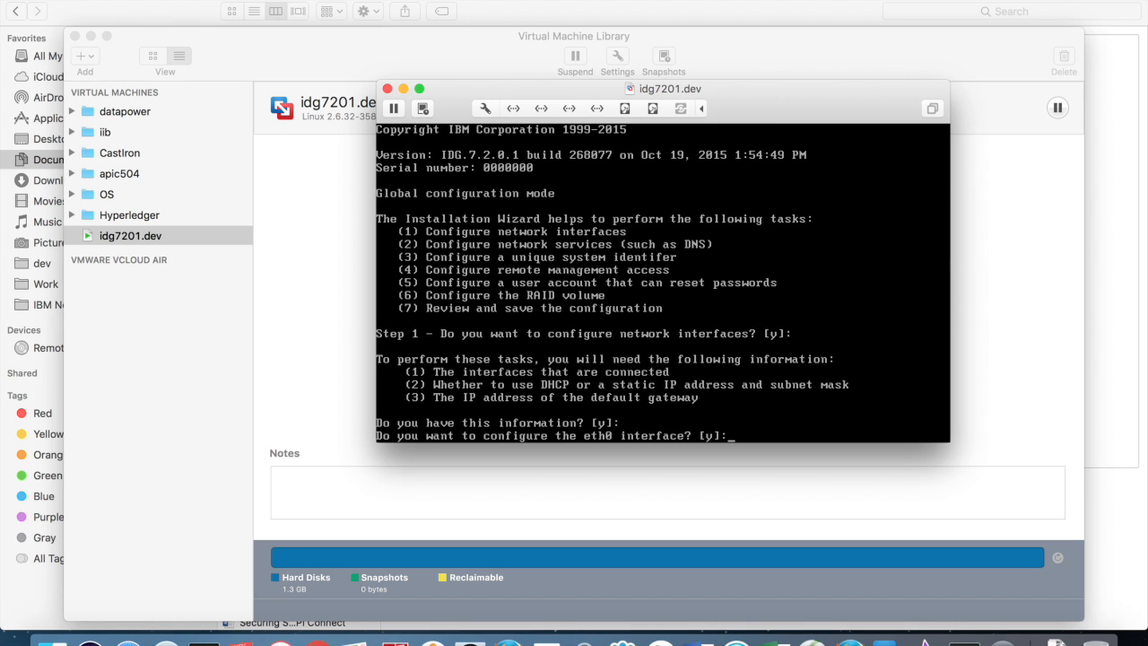
pyautogui.press('Return')
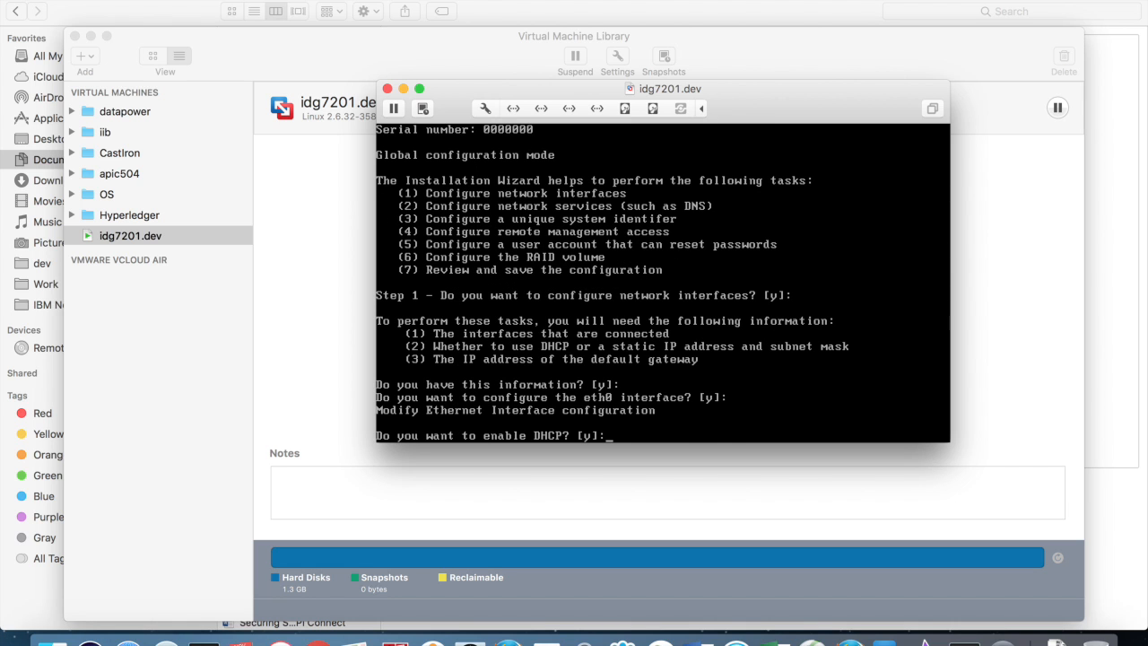
pyautogui.write('n')
pyautogui.press('Return')
pyautogui.write('10')
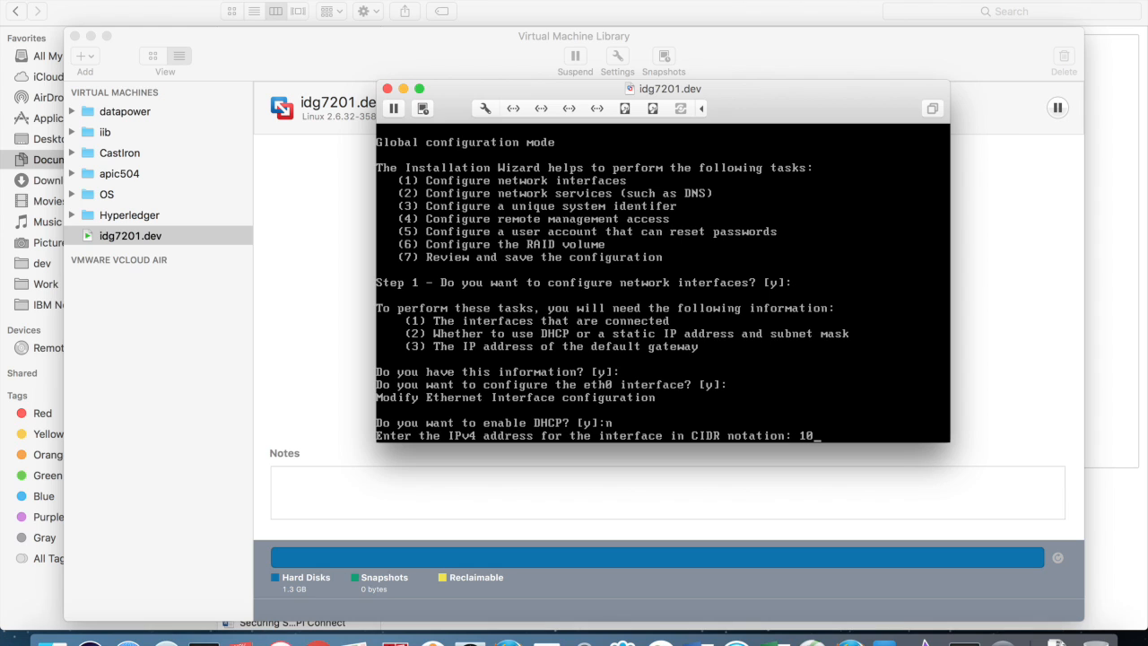
pyautogui.write('.0.0.10/24')
pyautogui.press('Return')
# Step: Set default gateway 10.0.0.2 and skip configuring eth1, eth2 and eth3
pyautogui.write('10.0.0.2')
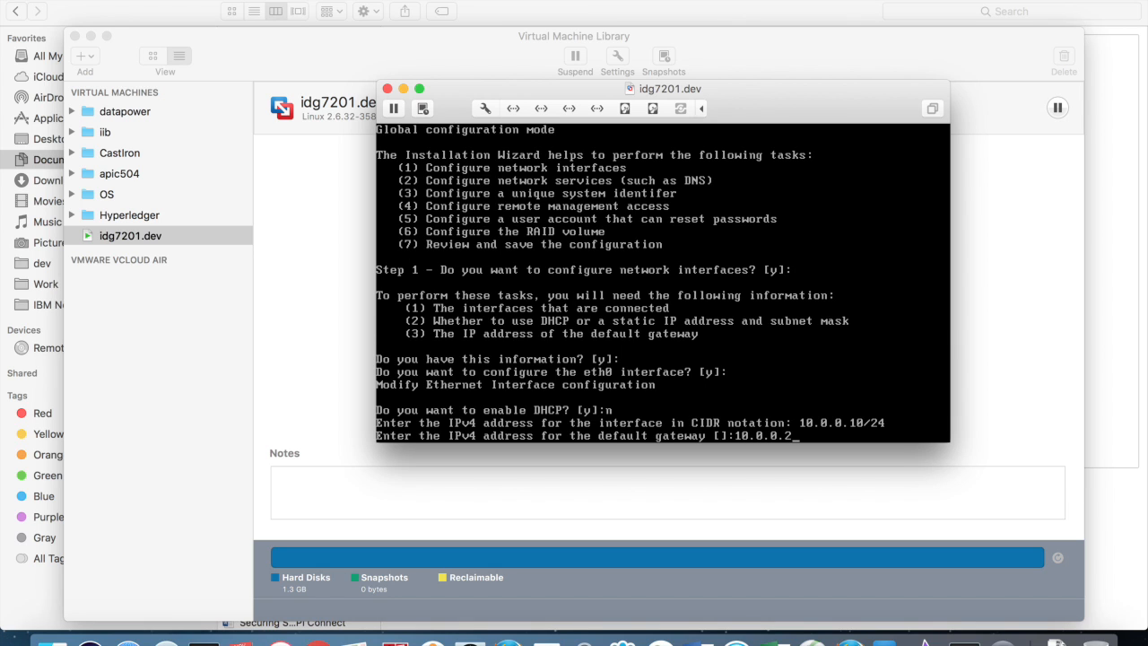
pyautogui.press('Return')
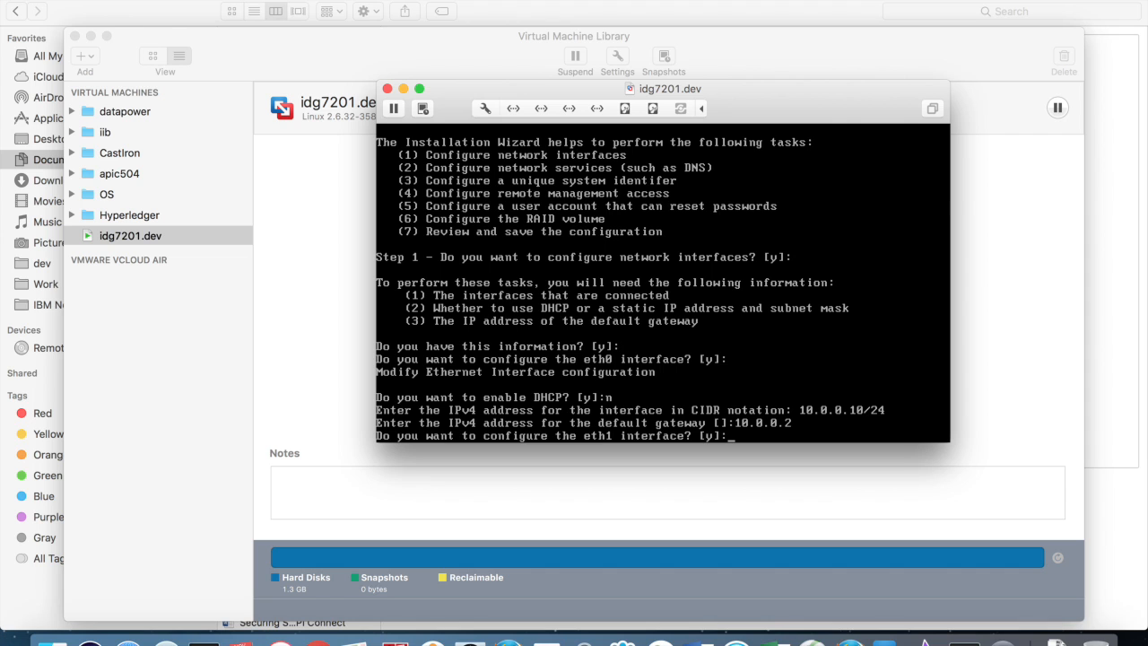
pyautogui.write('n')
pyautogui.press('Return')
pyautogui.write('n')
pyautogui.press('Return')
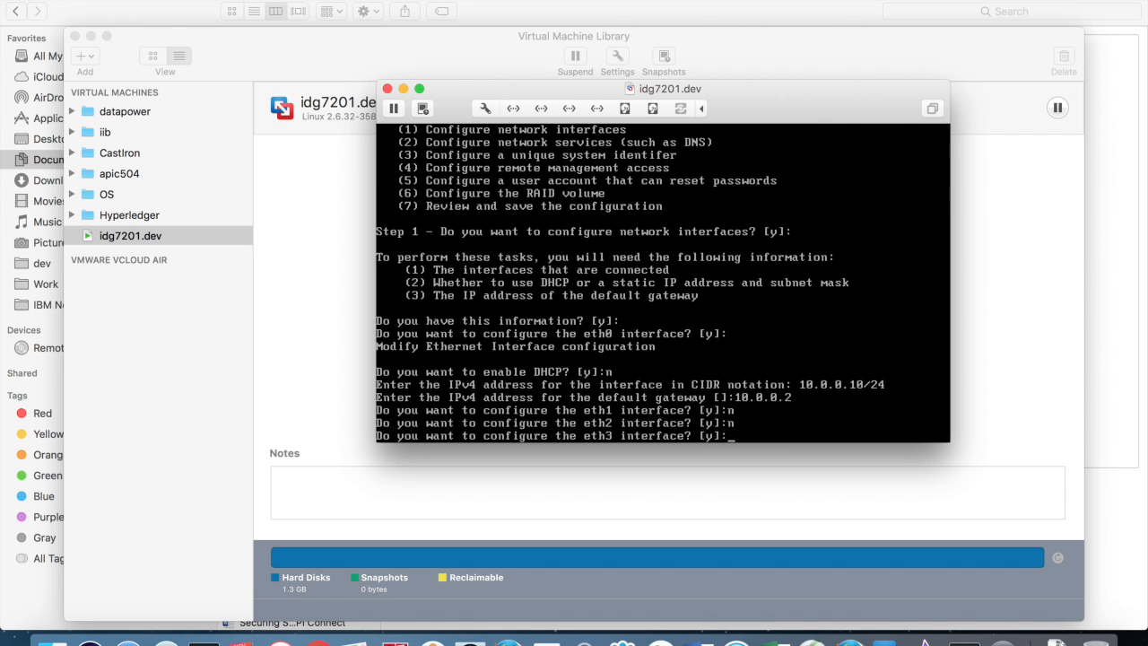
pyautogui.write('n')
pyautogui.press('Return')
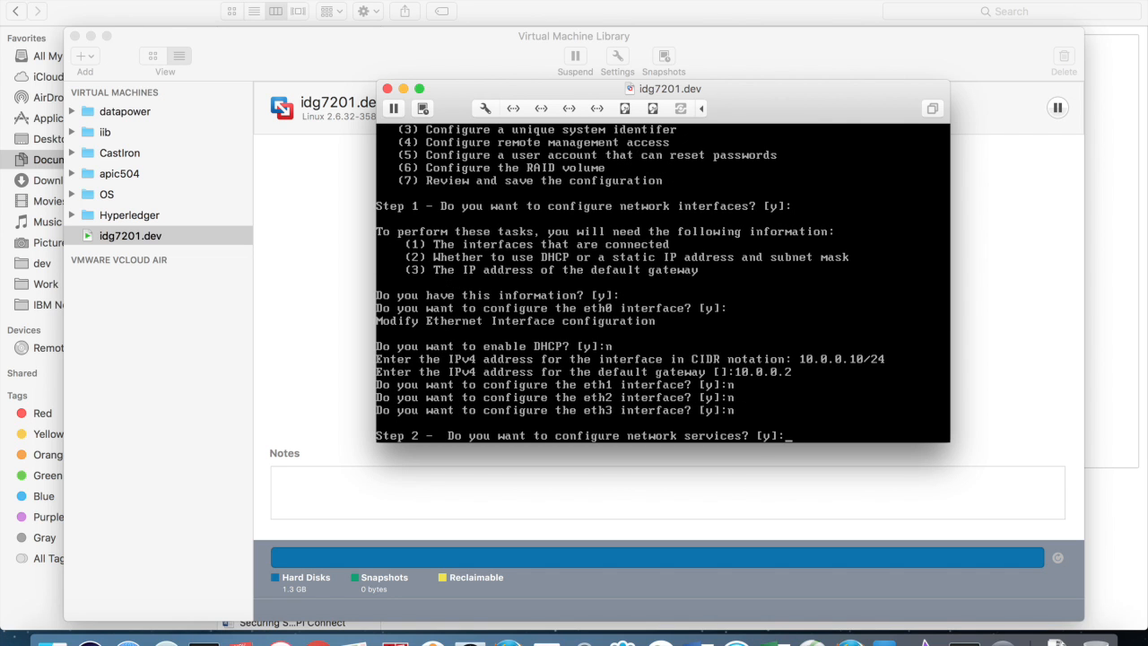
# Step: Set the DNS server to 10.0.0.2 and skip the unique system identifier
pyautogui.press('Return')
pyautogui.press('Return')
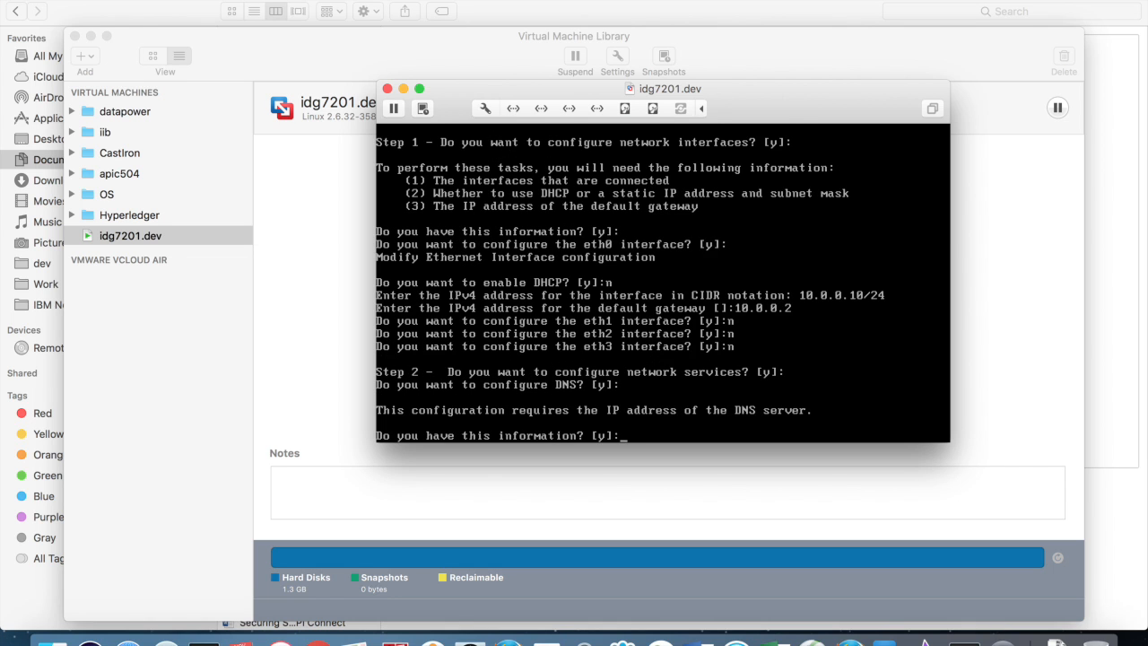
pyautogui.press('Return')
pyautogui.write('10.0.0.2')
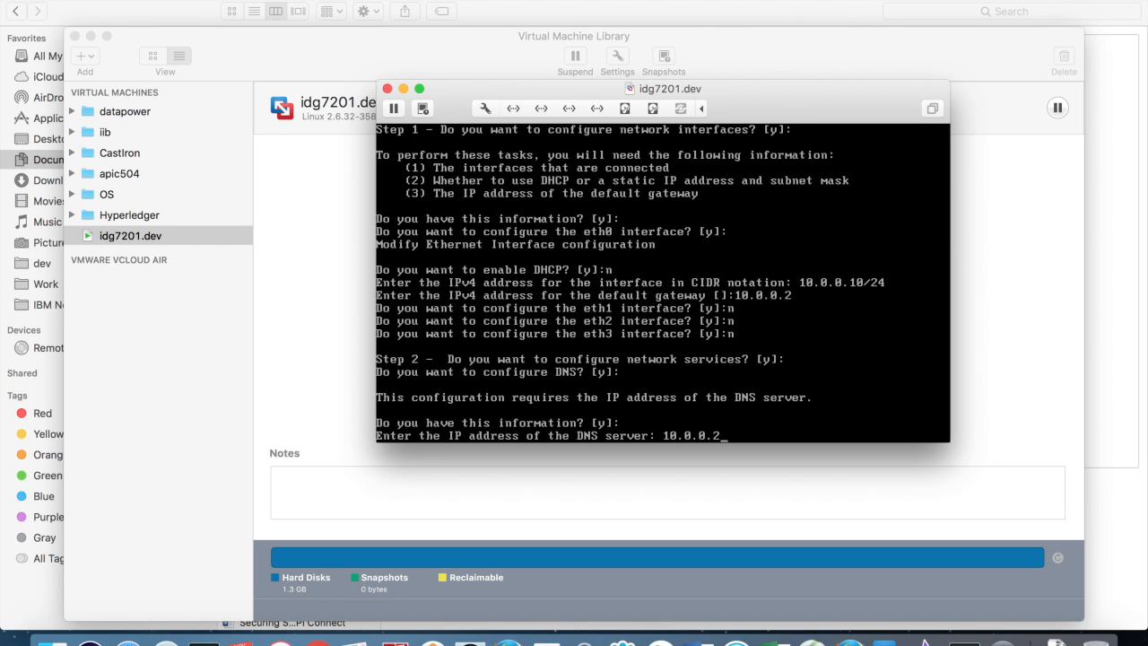
pyautogui.press('Return')
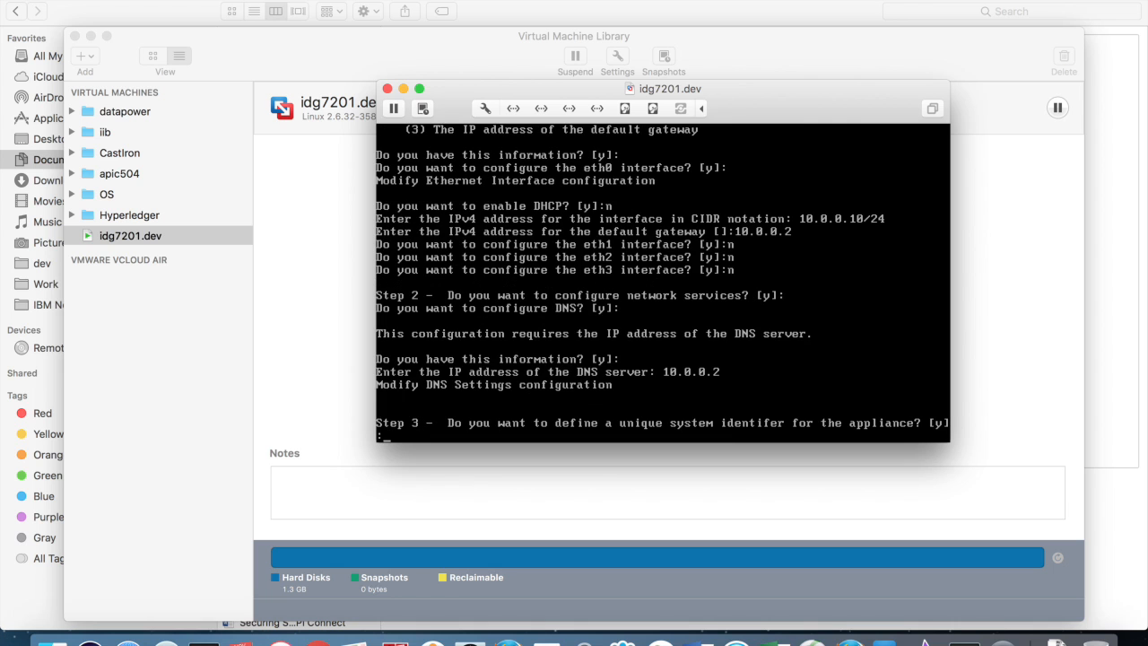
pyautogui.write('n')
pyautogui.press('Return')
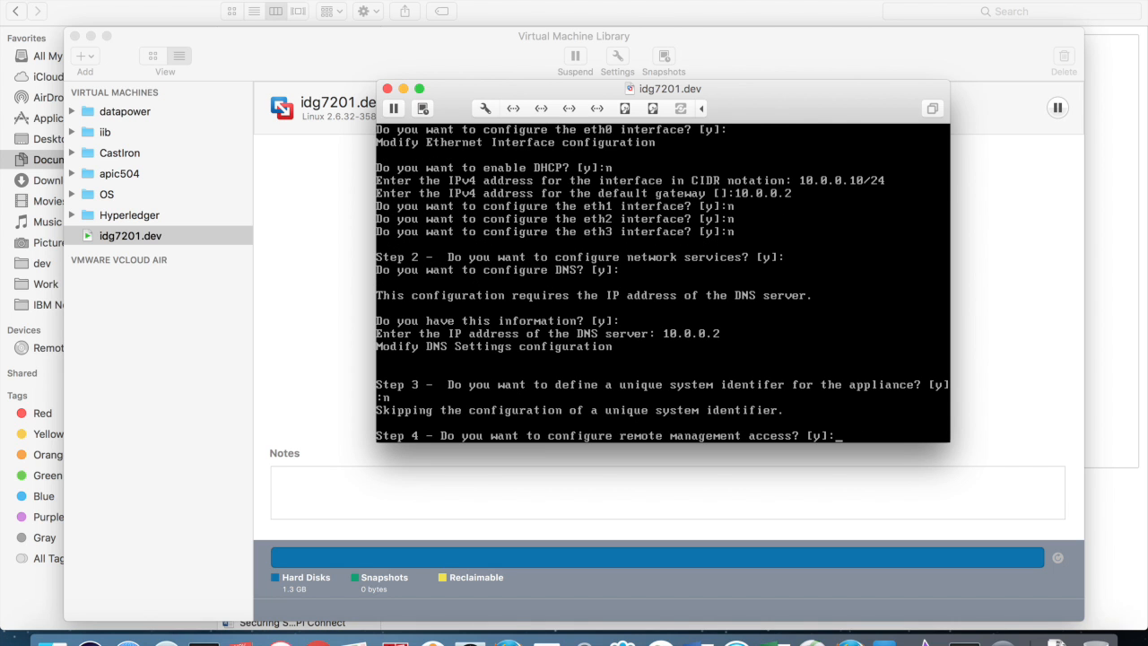
# Step: Enable WebGUI management on all addresses at port 9090; skip password-reset user and RAID
pyautogui.press('Return')
pyautogui.press('Return')
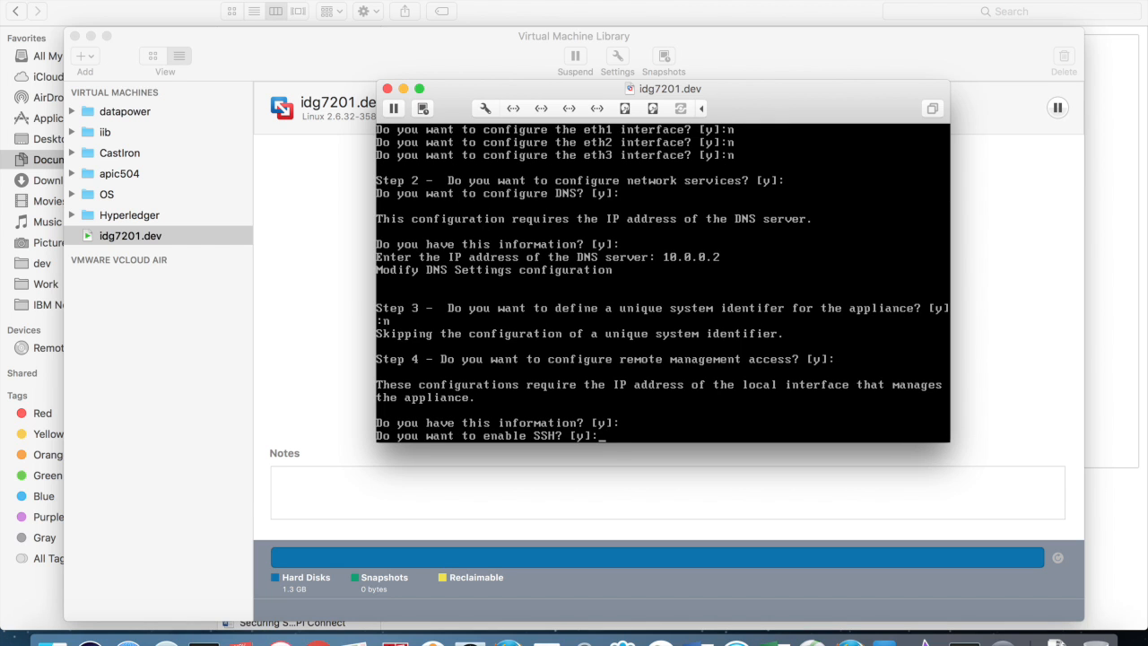
pyautogui.press('Return')
pyautogui.press('Return')
pyautogui.press('Return')
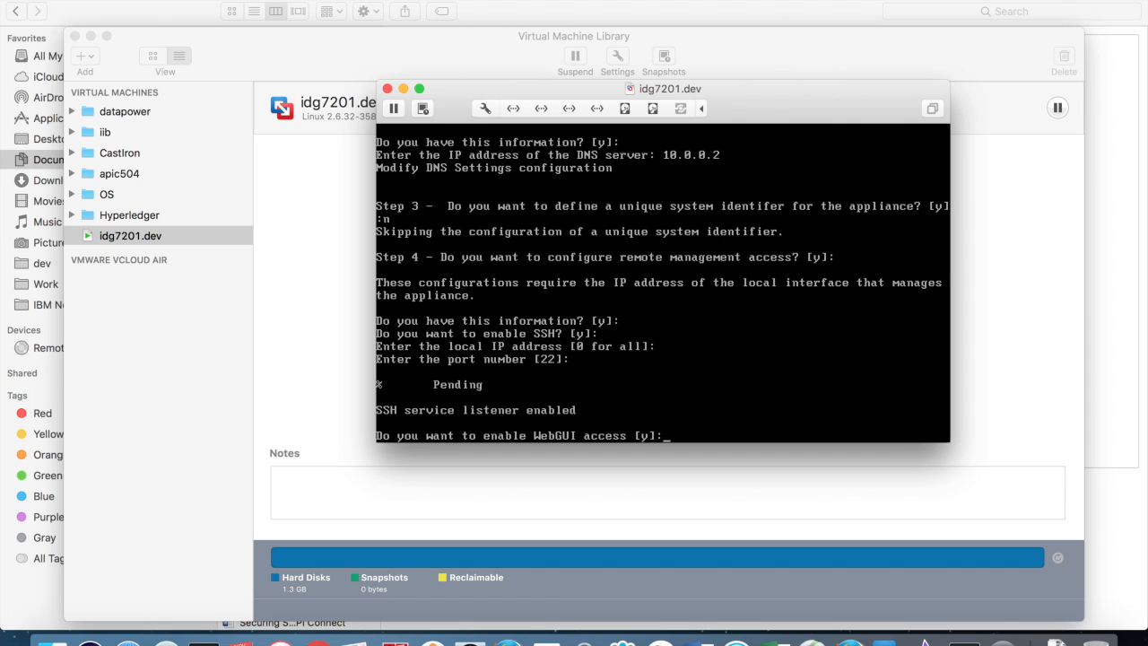
pyautogui.press('Return')
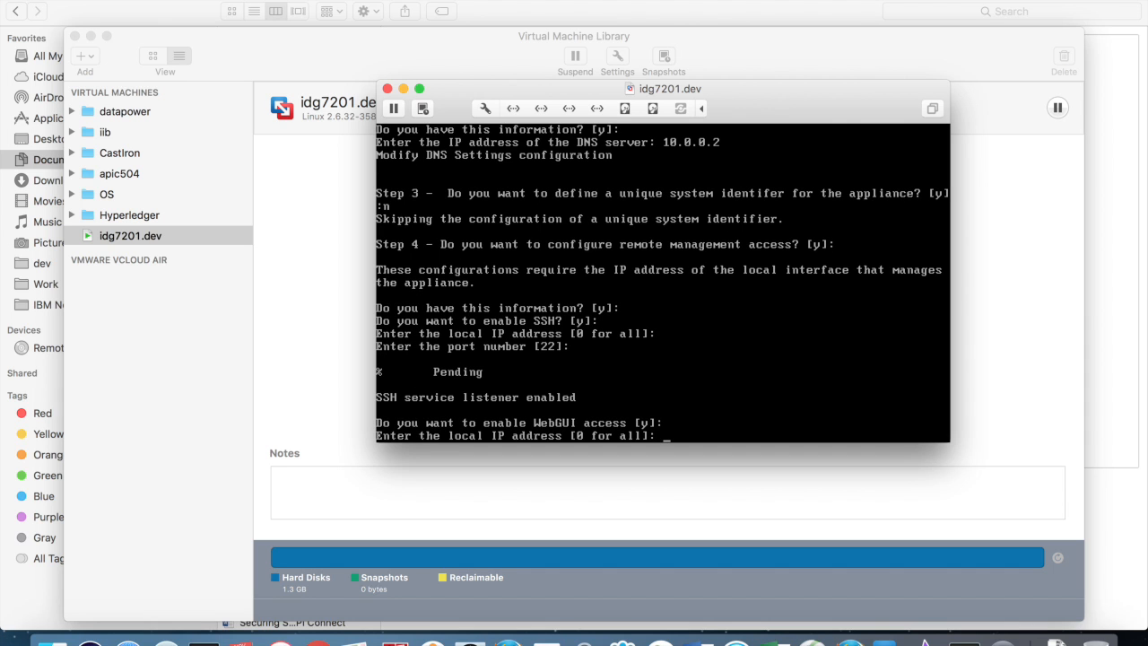
pyautogui.press('Return')
pyautogui.press('Return')
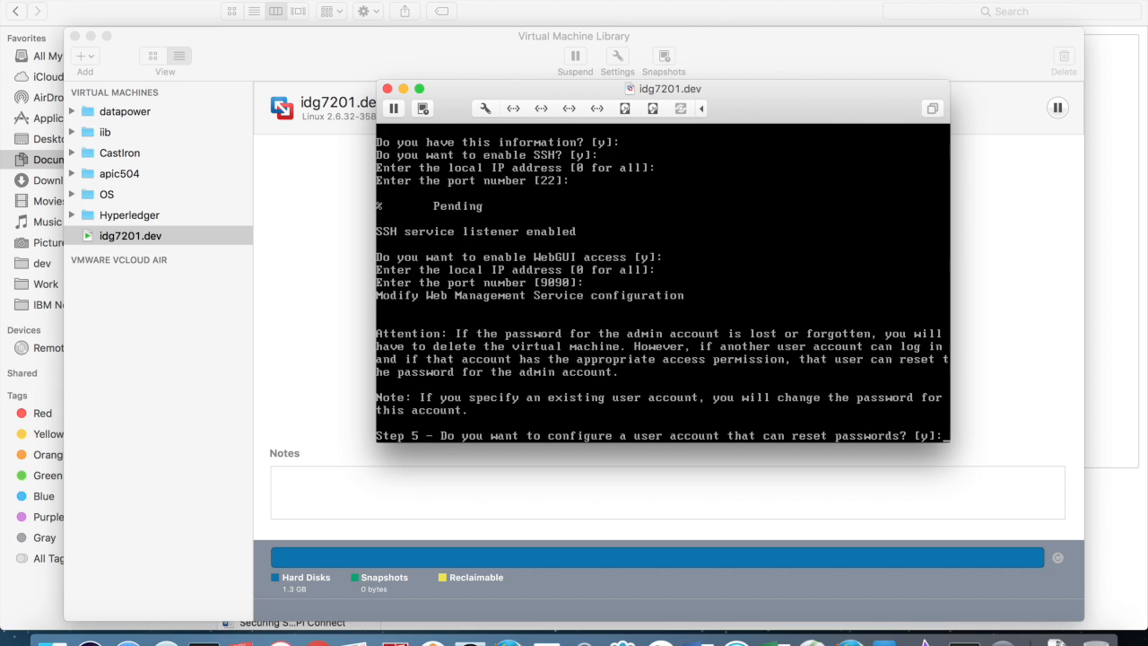
pyautogui.write('n')
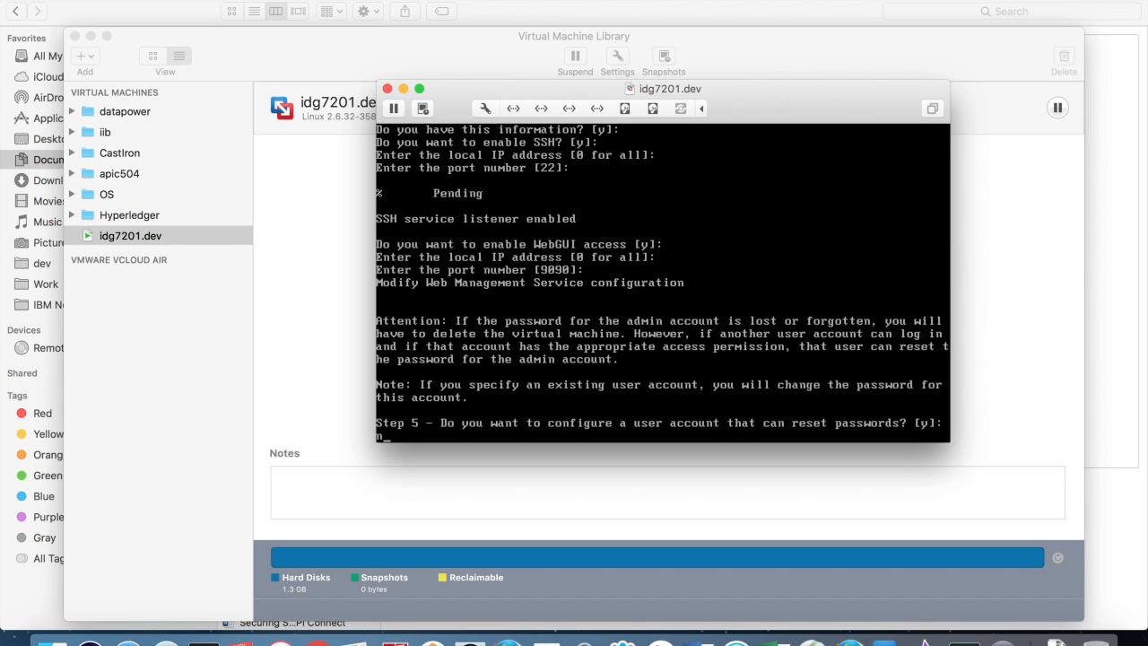
pyautogui.press('Return')
pyautogui.write('n')
pyautogui.press('Return')
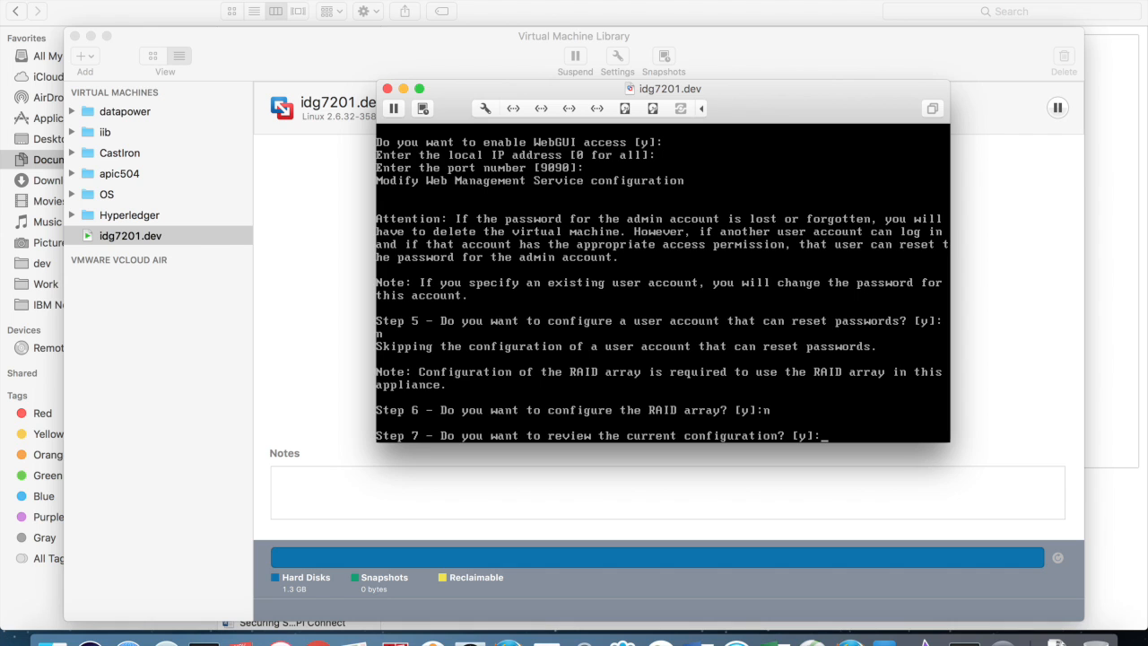
# Step: Review and save the wizard configuration, confirming the overwrite
pyautogui.press('Return')
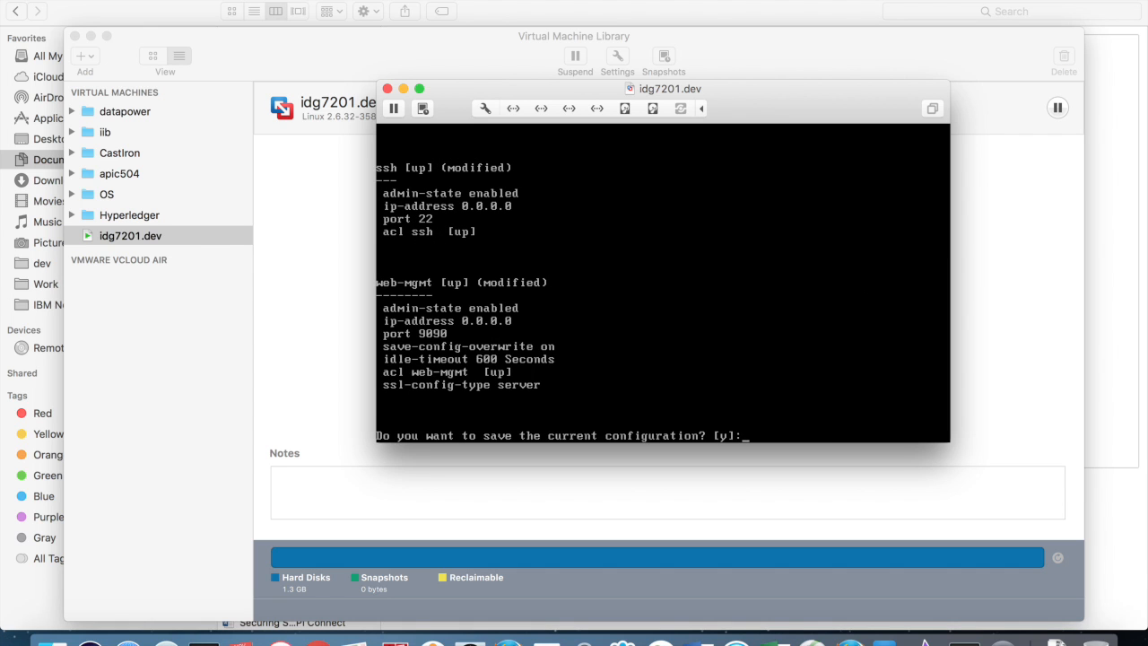
pyautogui.press('Return')
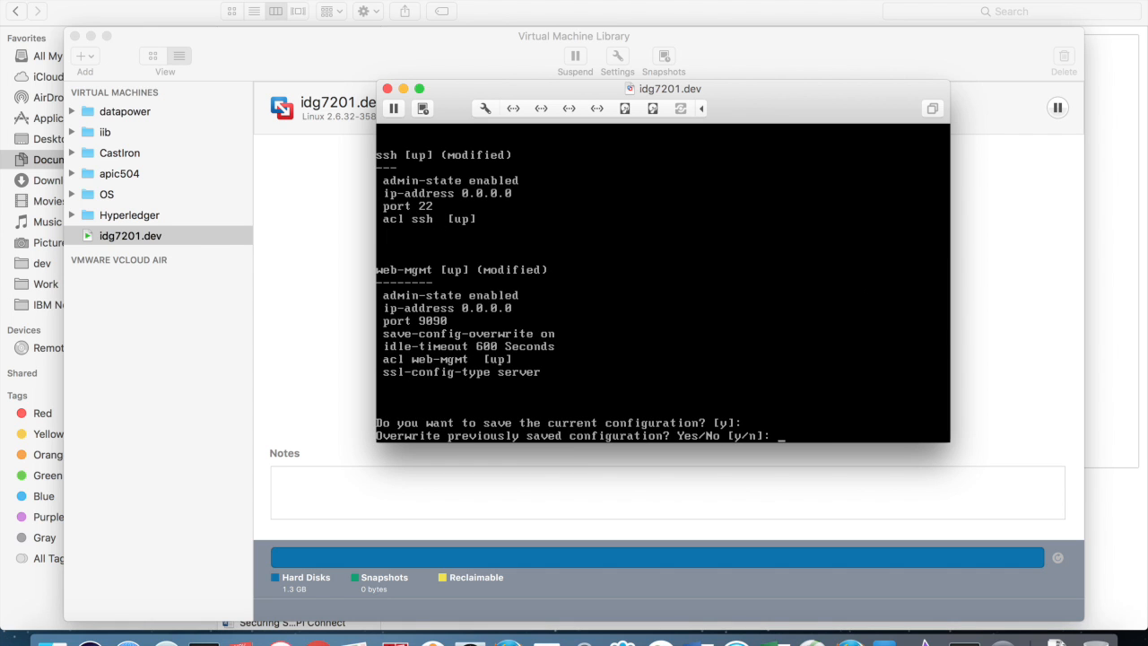
pyautogui.write('y')
pyautogui.press('Return')
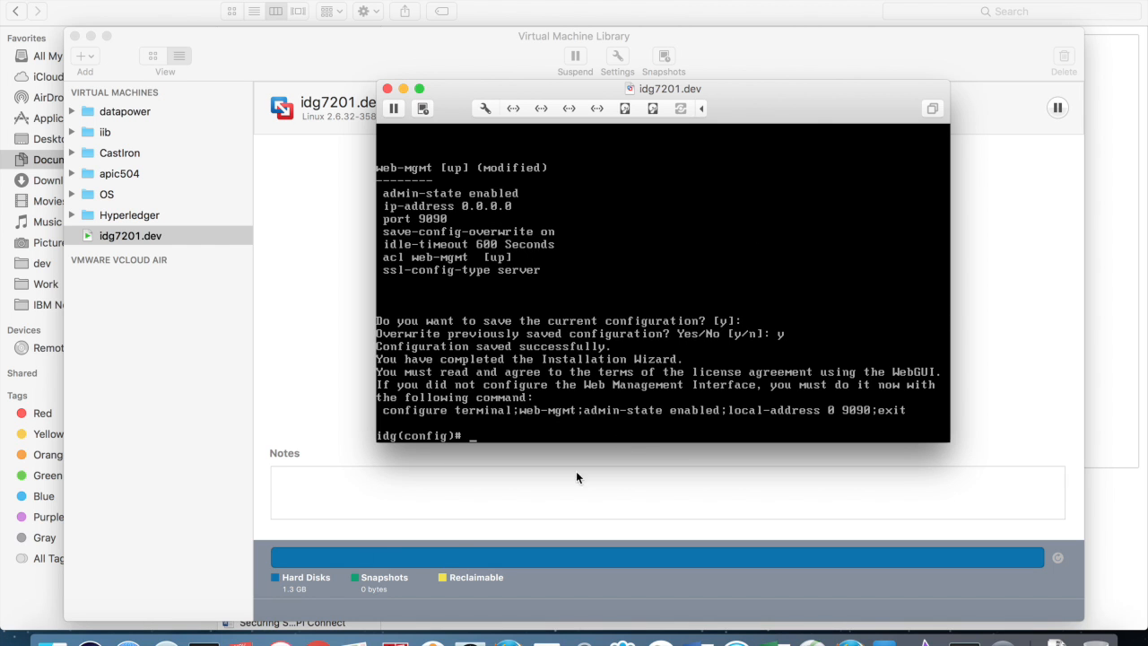
pyautogui.click(319, 638)
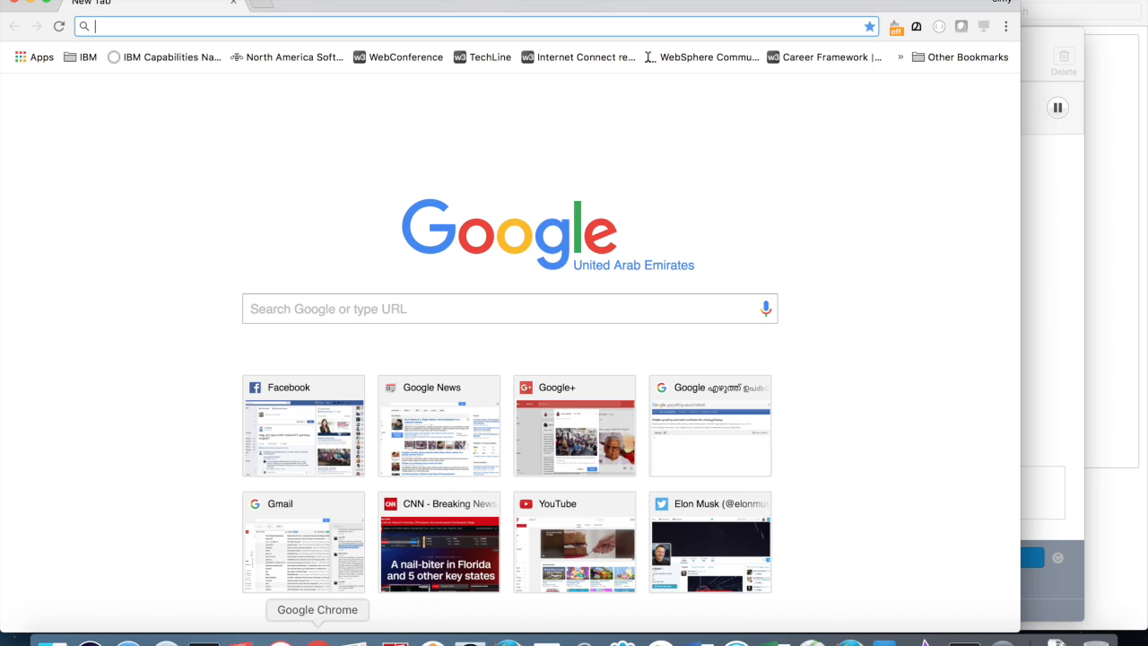
pyautogui.write('https://10.0.0')
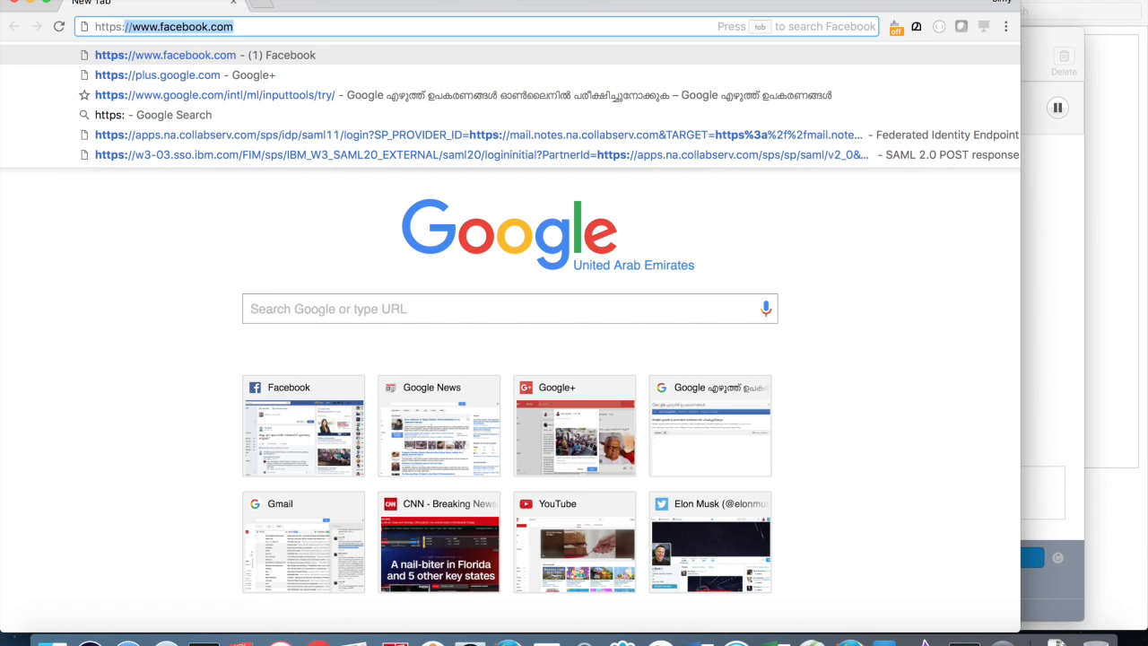
pyautogui.write('.10')
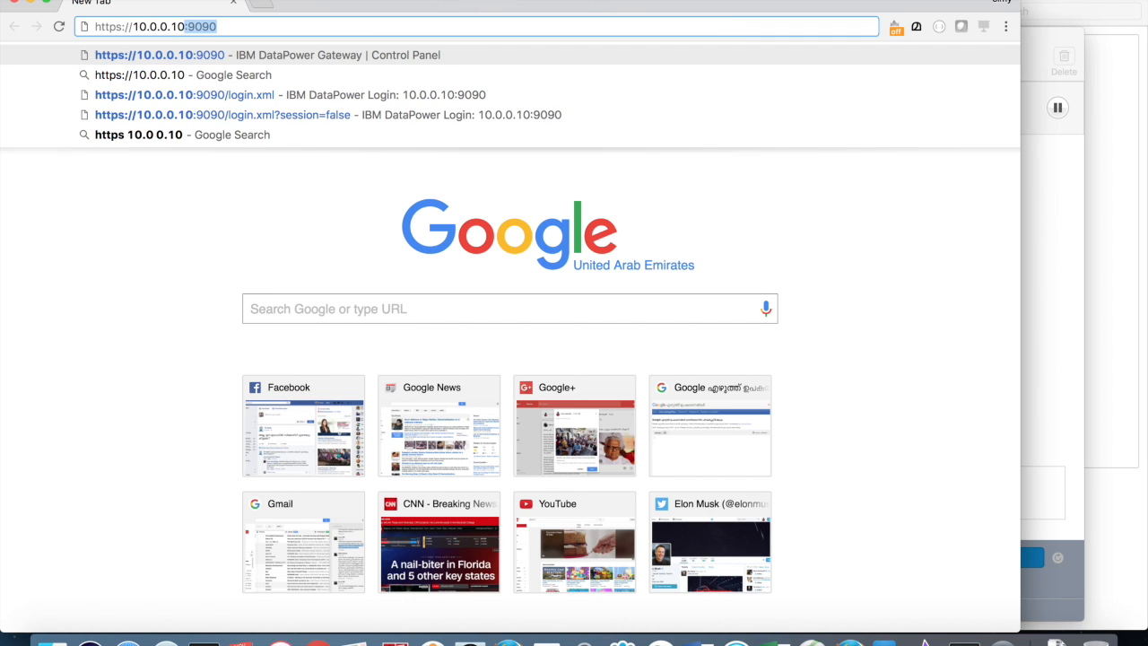
pyautogui.press('Return')
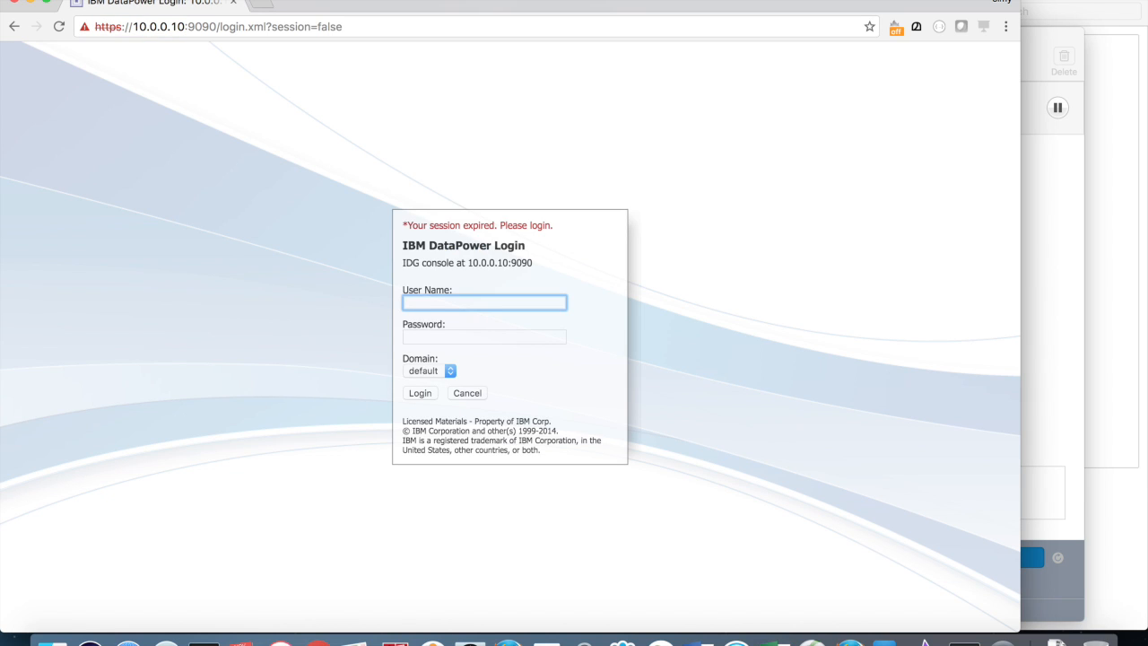
pyautogui.write('admin')
pyautogui.press('Tab')
pyautogui.write('••••••••')
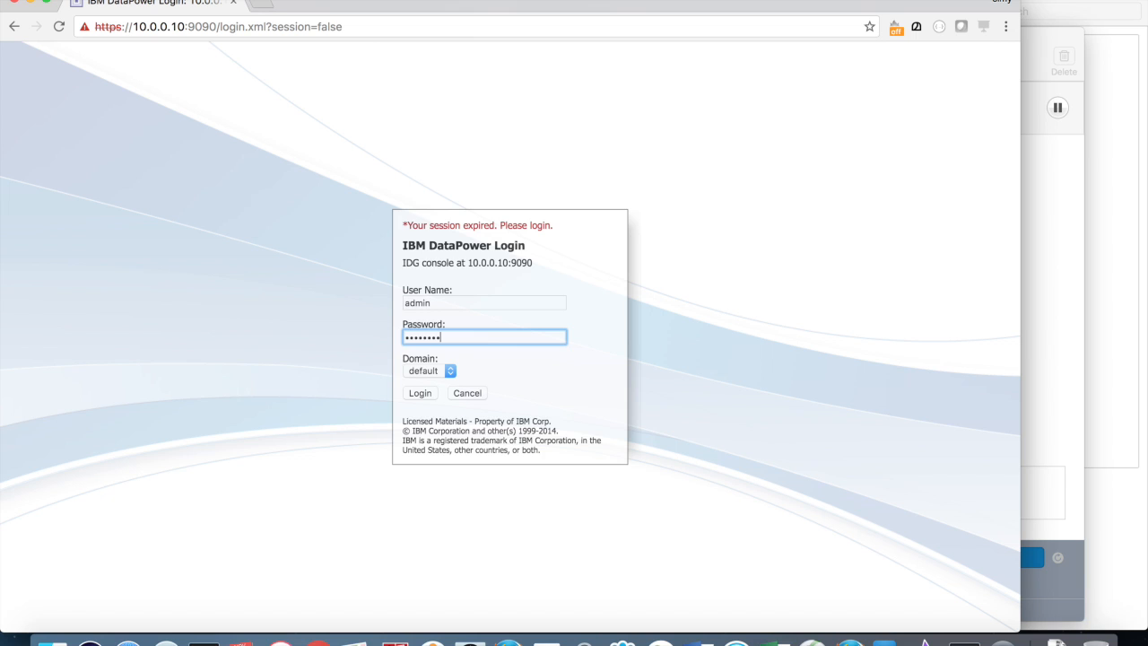
pyautogui.click(414, 394)
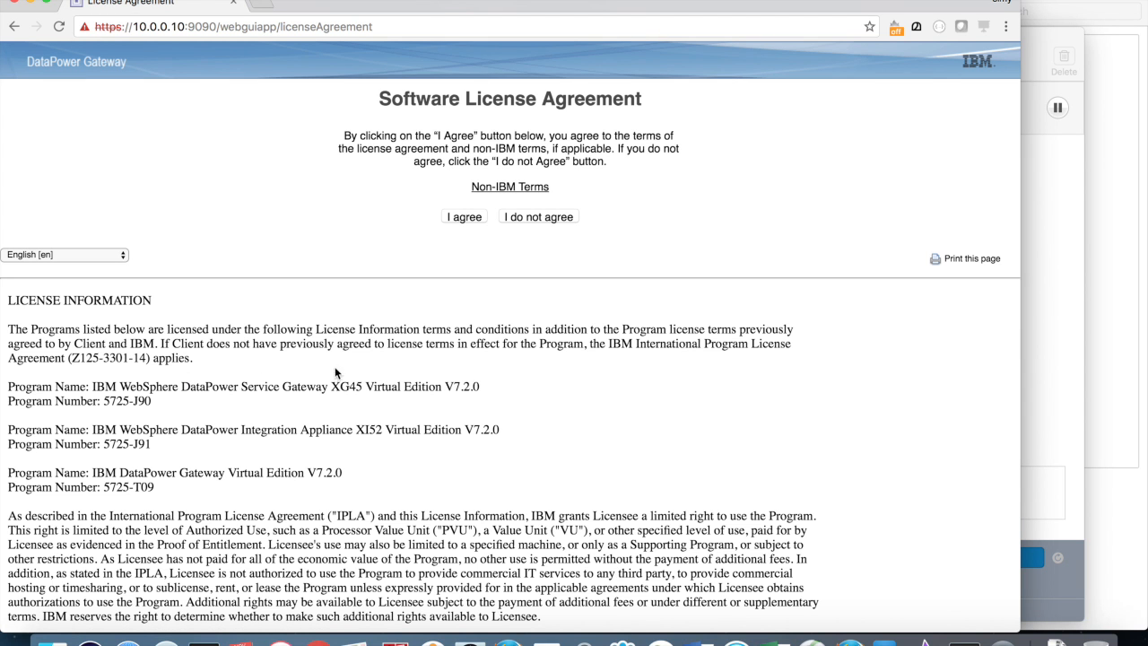
# Step: Accept the DataPower licence agreement and sign in again with the admin credentials
pyautogui.click(462, 218)
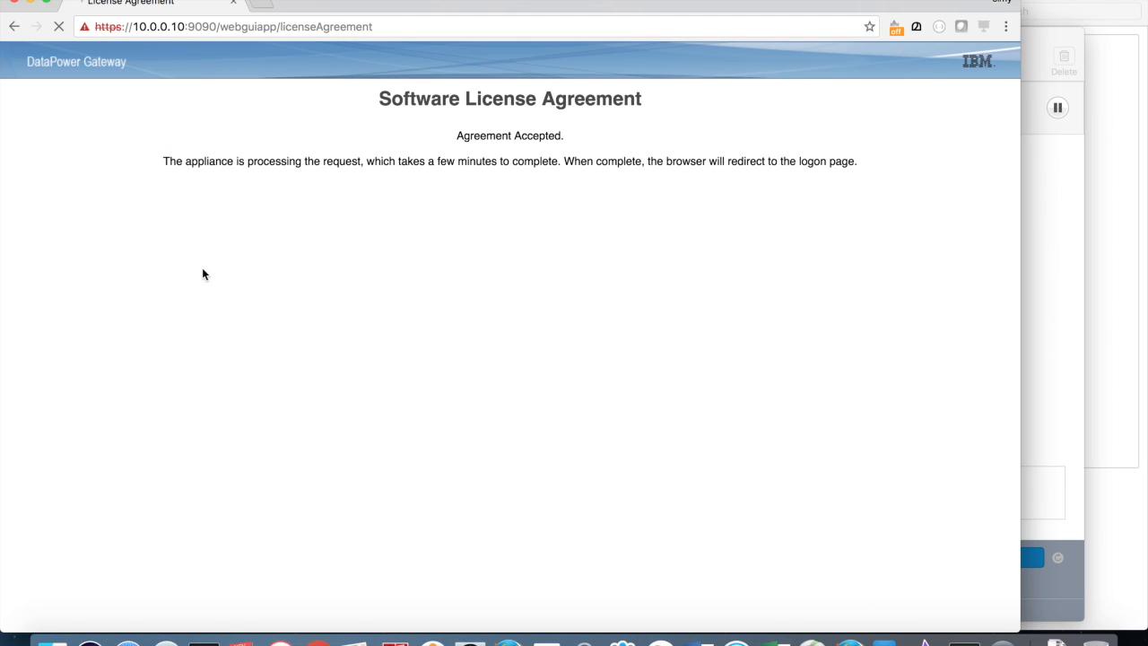
pyautogui.write('admin')
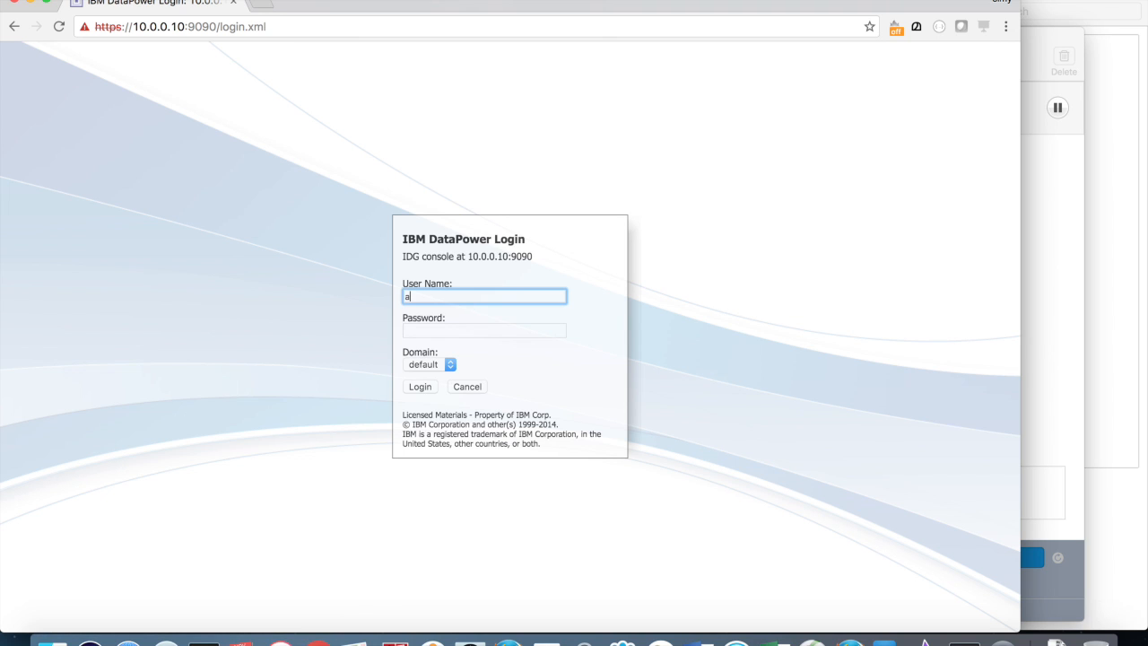
pyautogui.press('Tab')
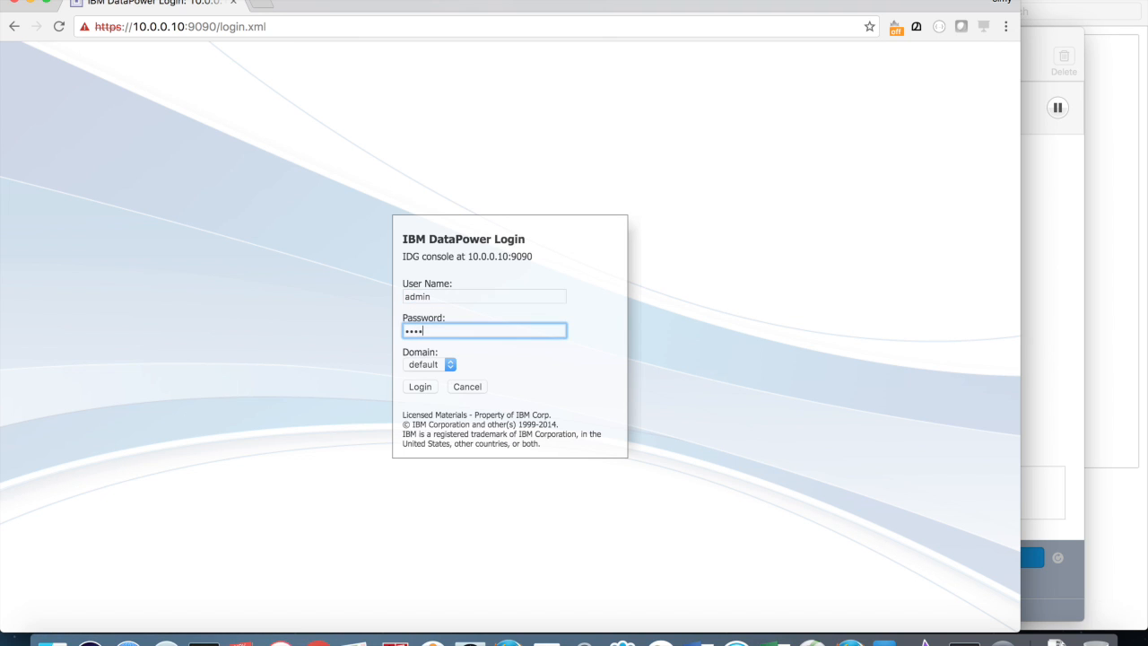
pyautogui.press('Return')
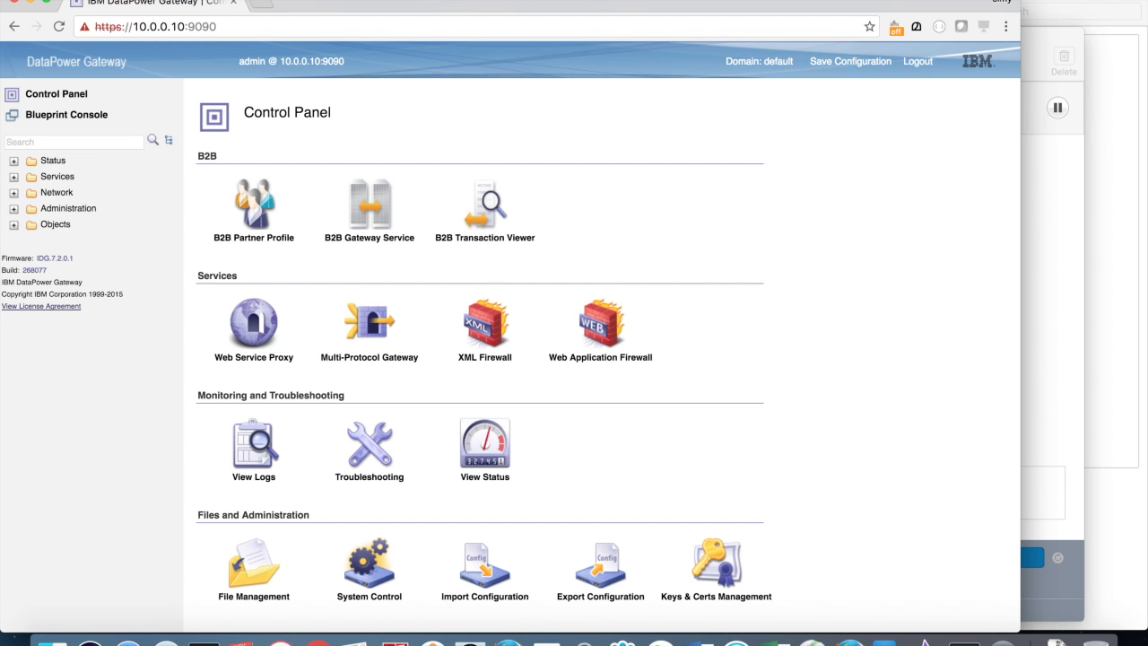
pyautogui.press('super+Tab')
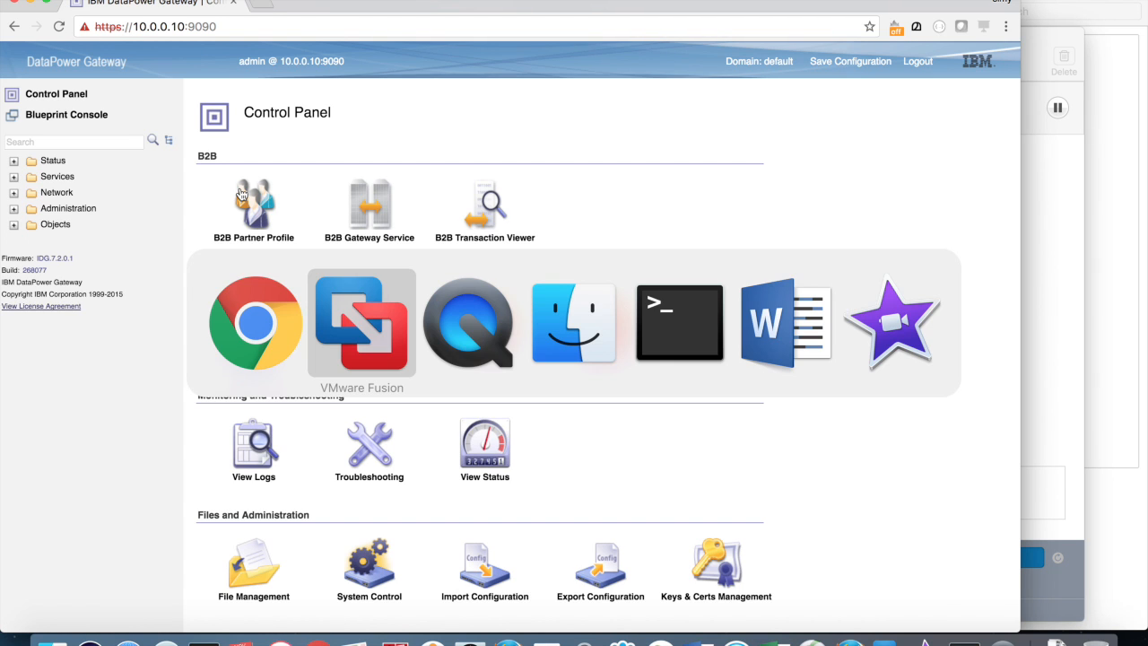
# Step: Log in to the gateway's VM console with the admin credentials
pyautogui.write('admin')
pyautogui.press('Return')
pyautogui.write('********')
pyautogui.press('Return')
pyautogui.write('show interface')
pyautogui.press('Return')
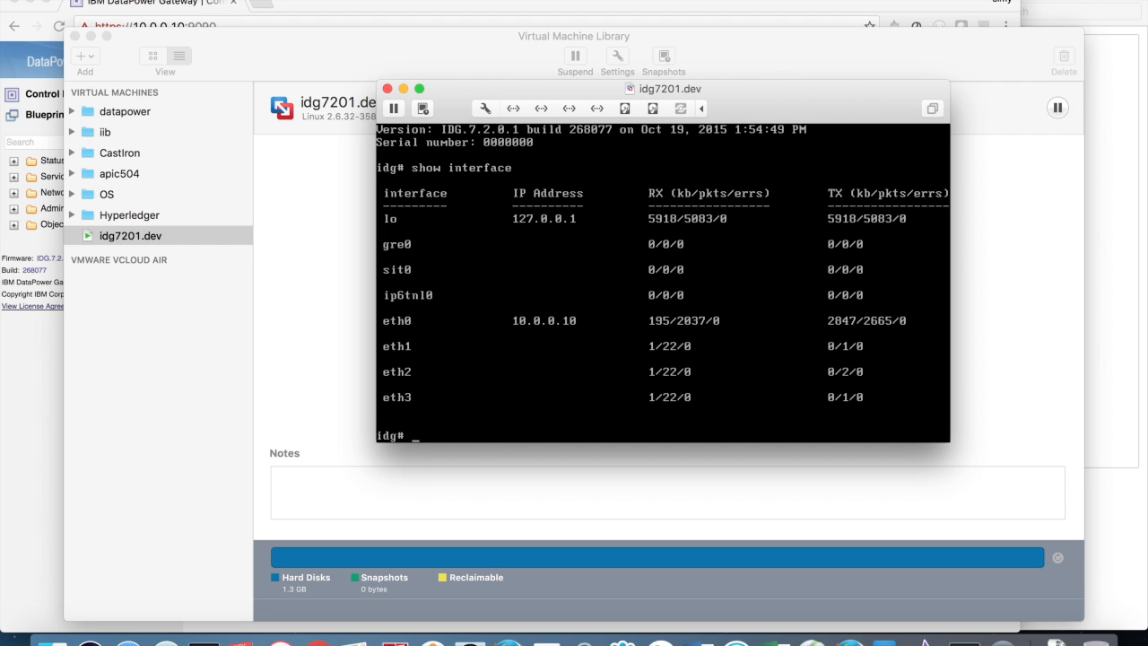
pyautogui.write('ping www.ibm.com')
pyautogui.press('Return')
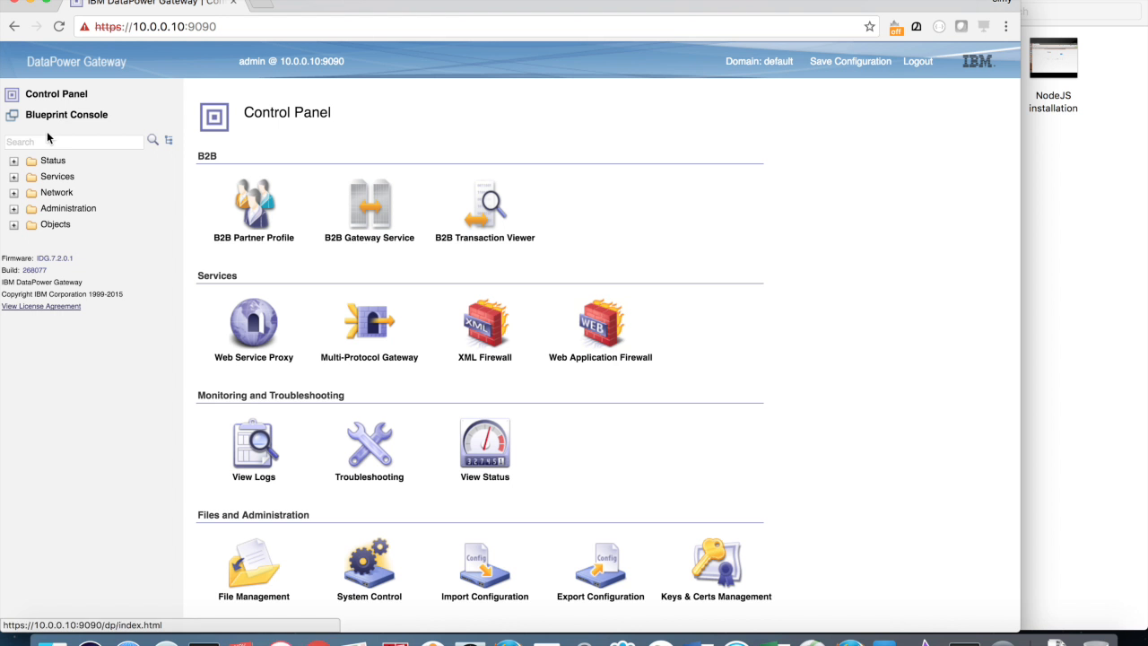
pyautogui.click(72, 142)
pyautogui.write('ntp')
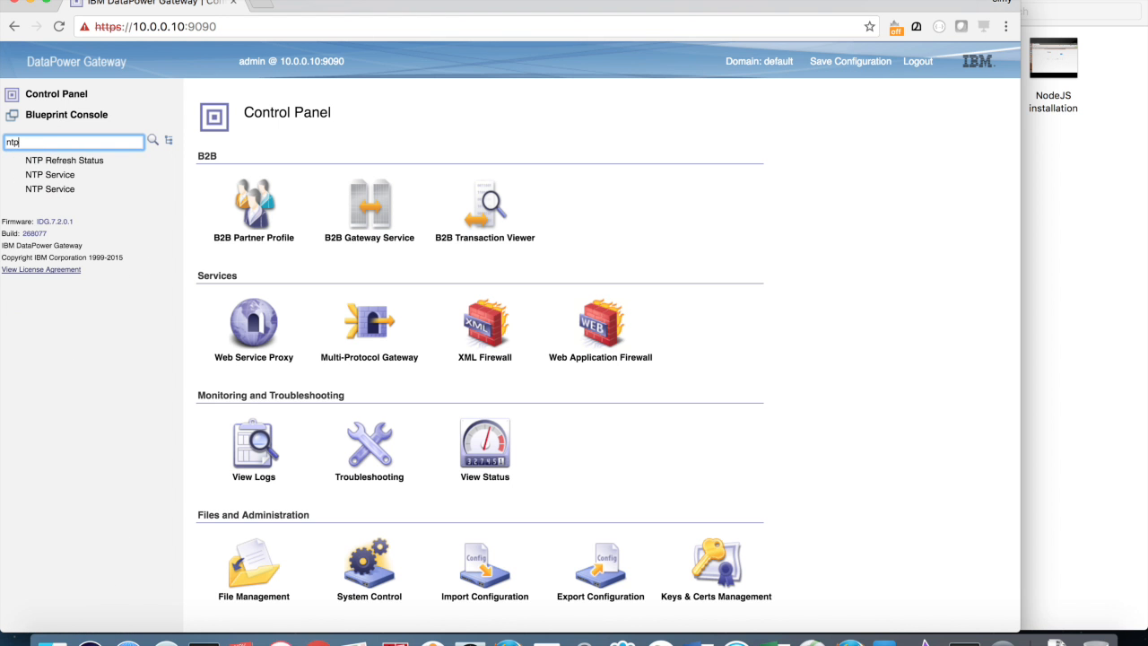
# Step: Add 81.168.77.149 to the NTP Service server list, apply, and save the configuration
pyautogui.click(48, 177)
pyautogui.click(454, 381)
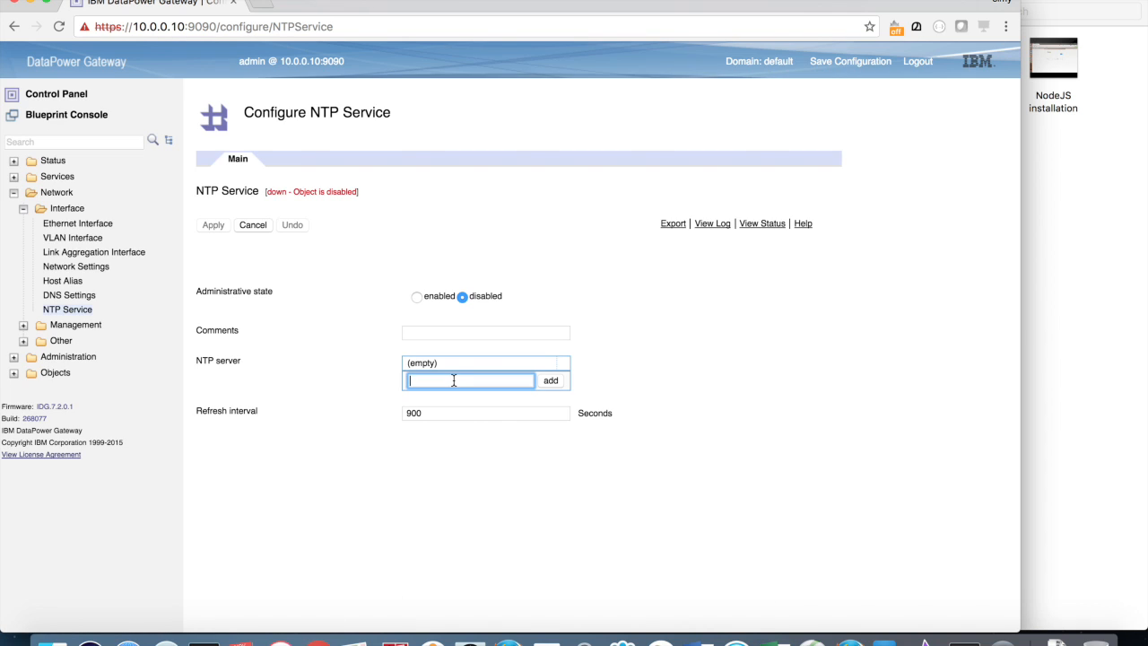
pyautogui.write('81.168.77.149')
pyautogui.click(556, 381)
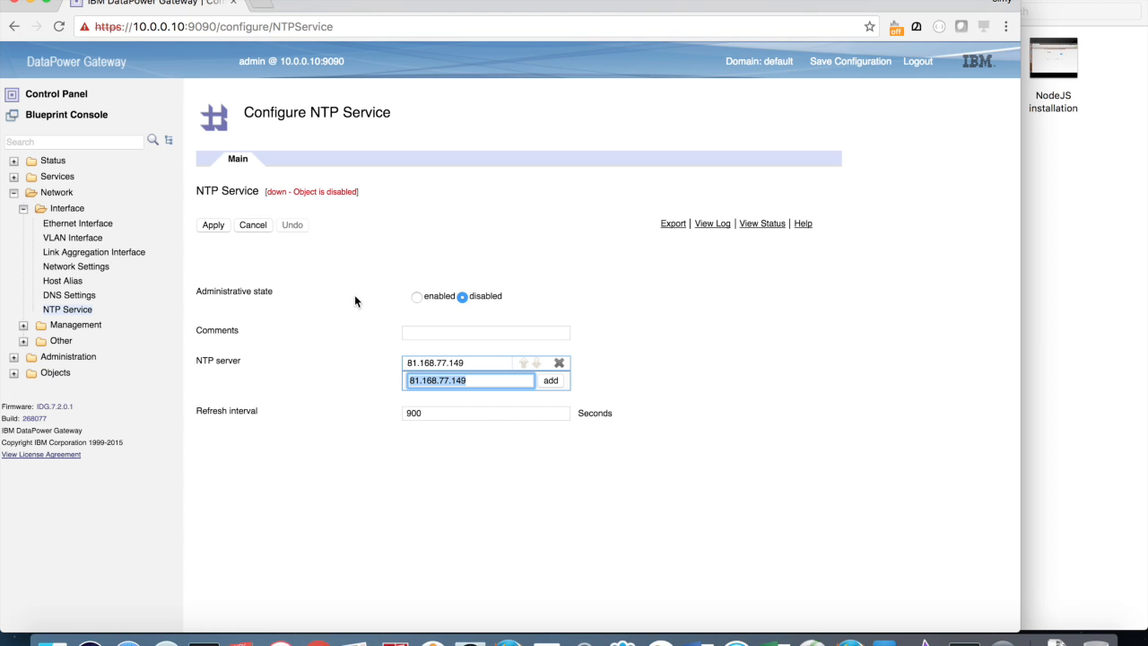
pyautogui.click(216, 226)
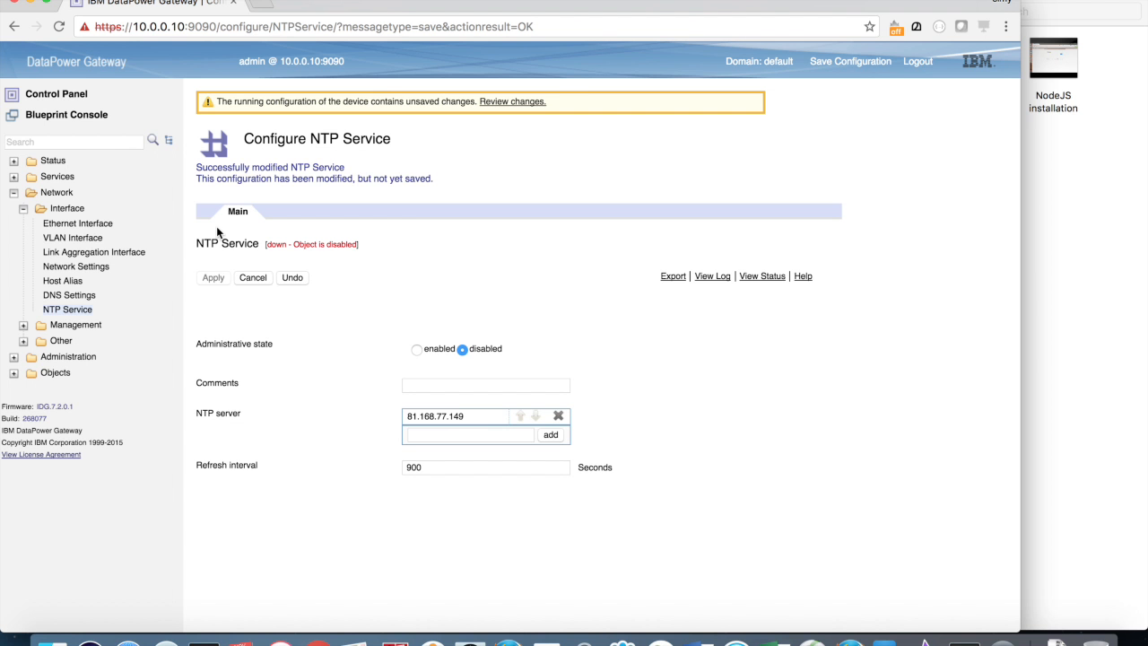
pyautogui.click(851, 61)
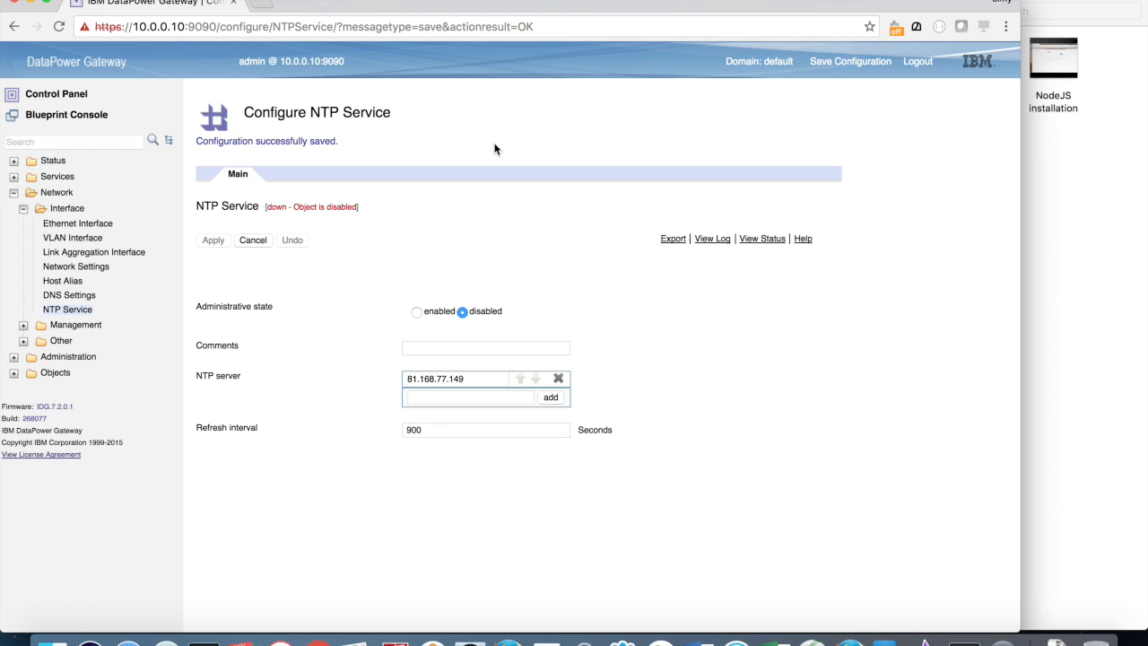
pyautogui.click(71, 140)
# Step: Set Time Settings' local time zone to UTC (Coordinated Universal Time), apply, and save
pyautogui.write('time')
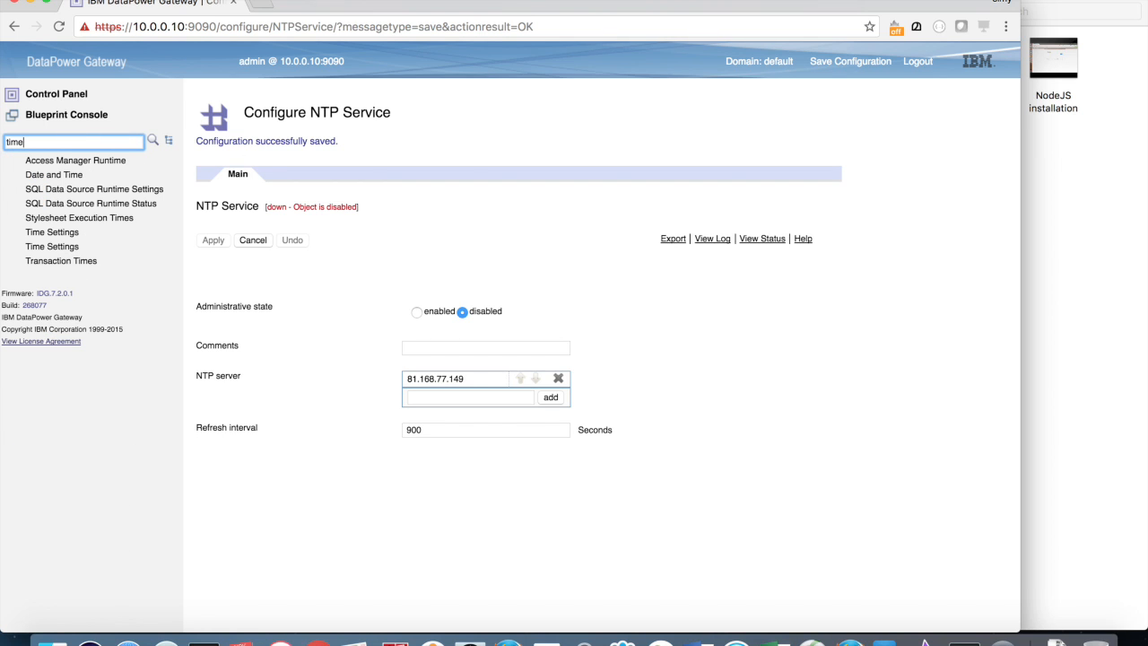
pyautogui.click(41, 233)
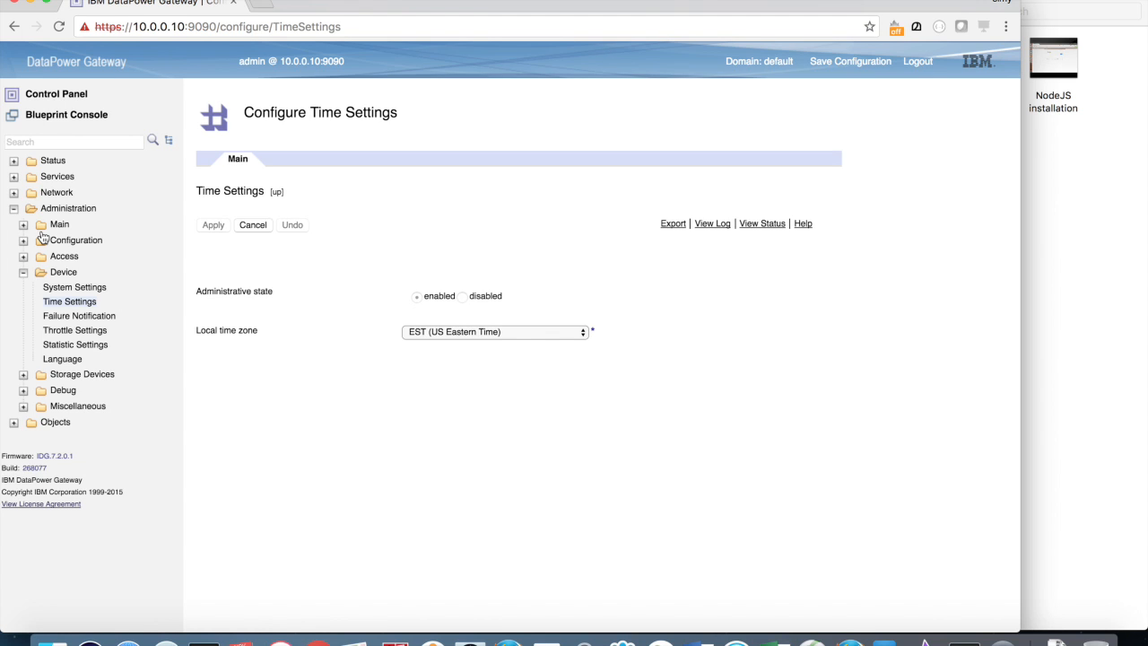
pyautogui.click(461, 333)
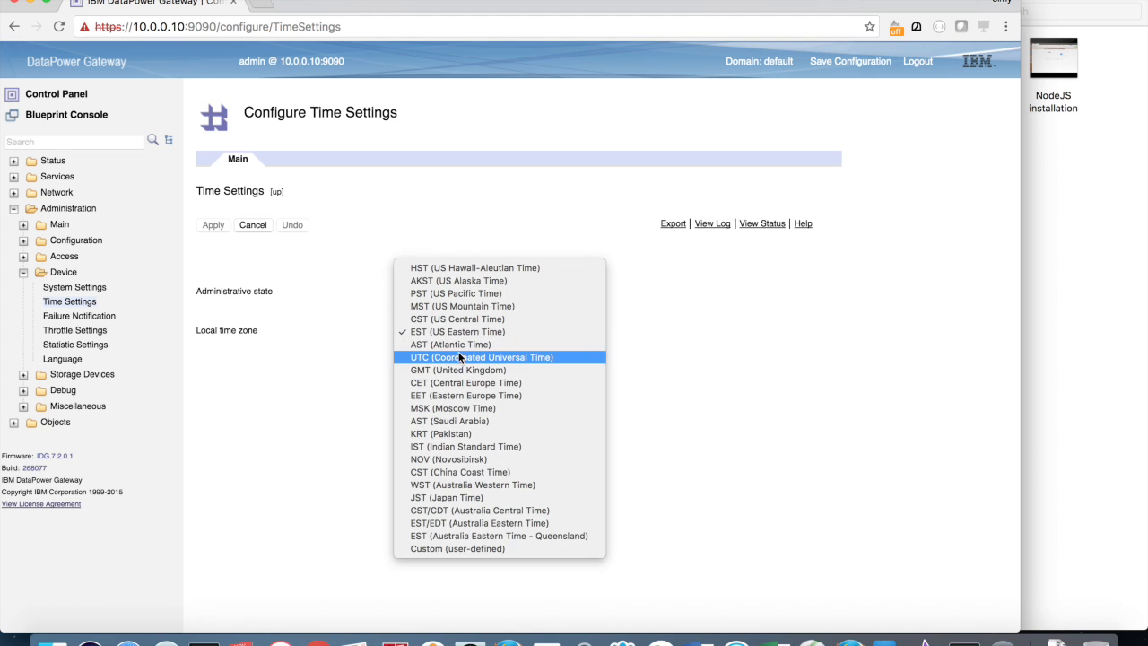
pyautogui.click(456, 357)
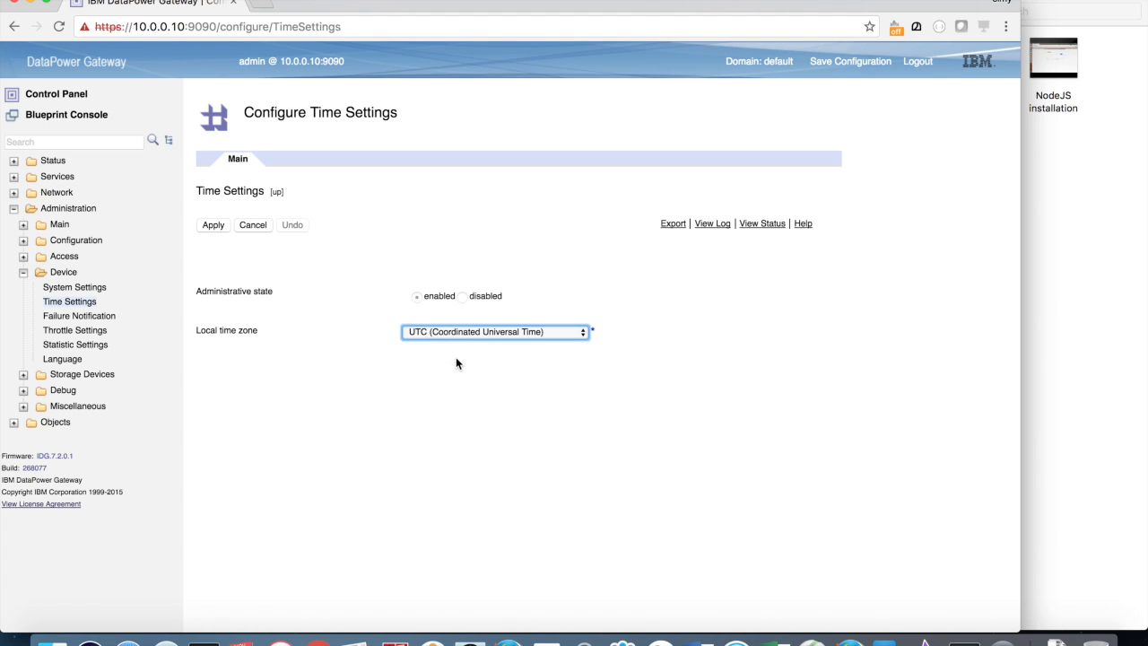
pyautogui.click(210, 224)
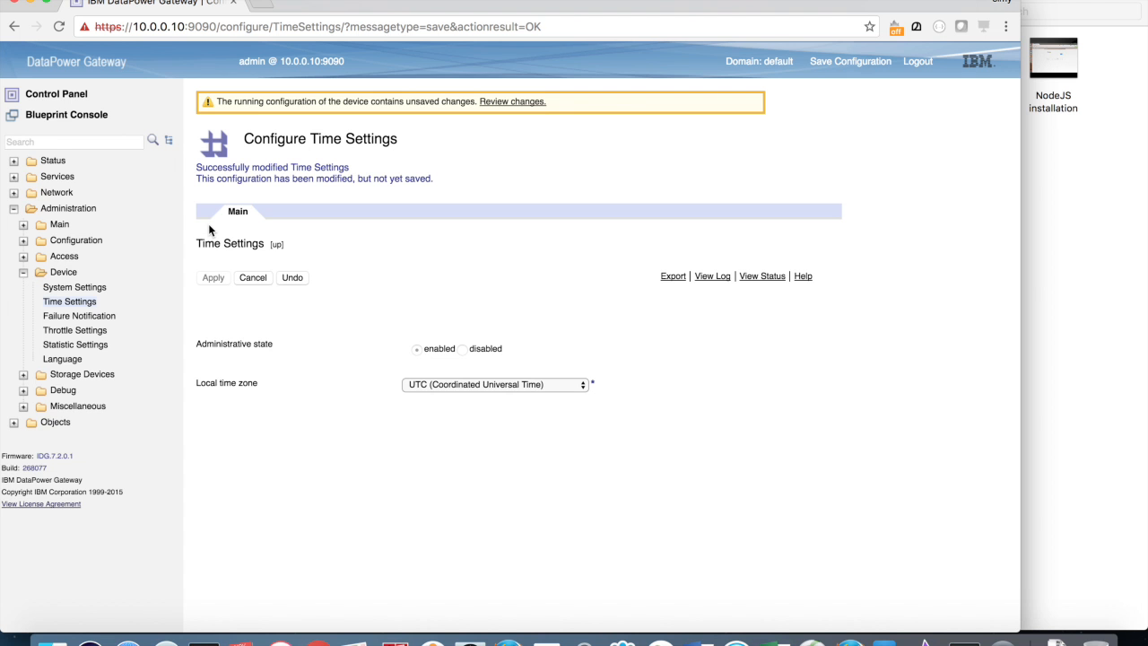
pyautogui.click(834, 64)
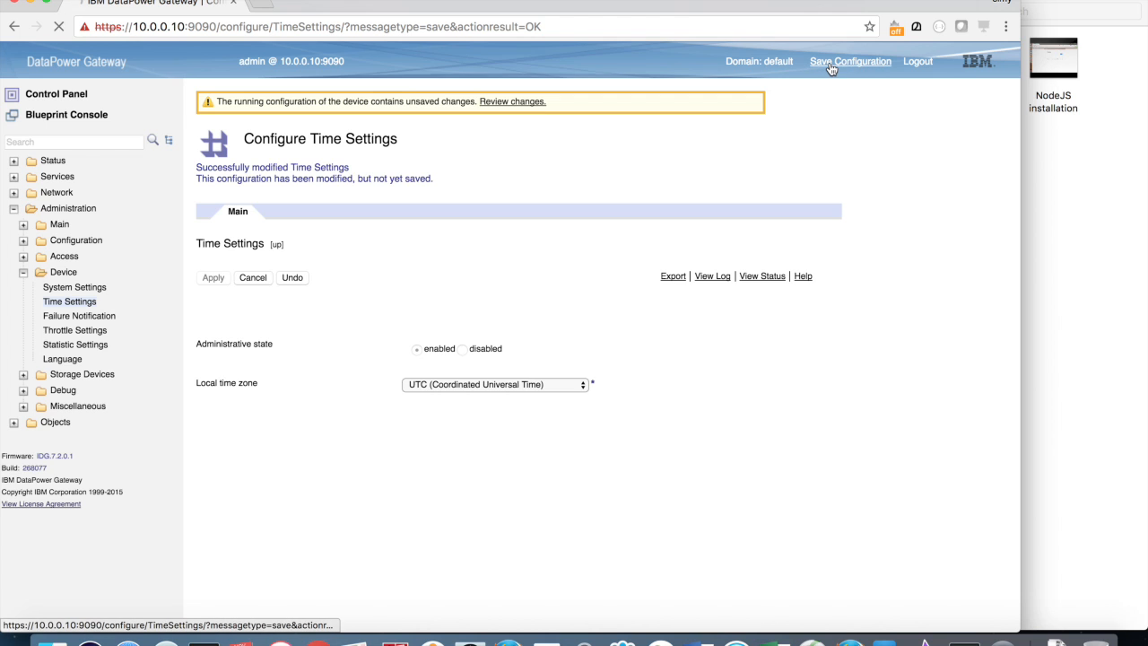
pyautogui.click(74, 142)
pyautogui.write('statist')
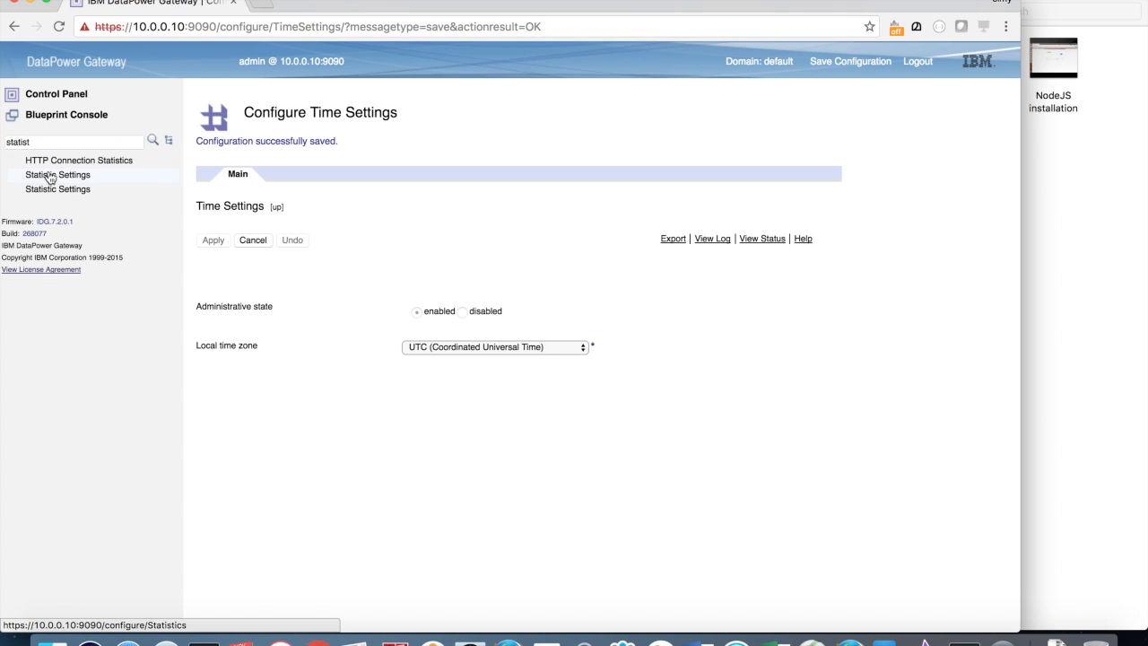
# Step: Enable Statistic Settings (1000 msec load interval), apply and save, then search for 'xml'
pyautogui.click(48, 175)
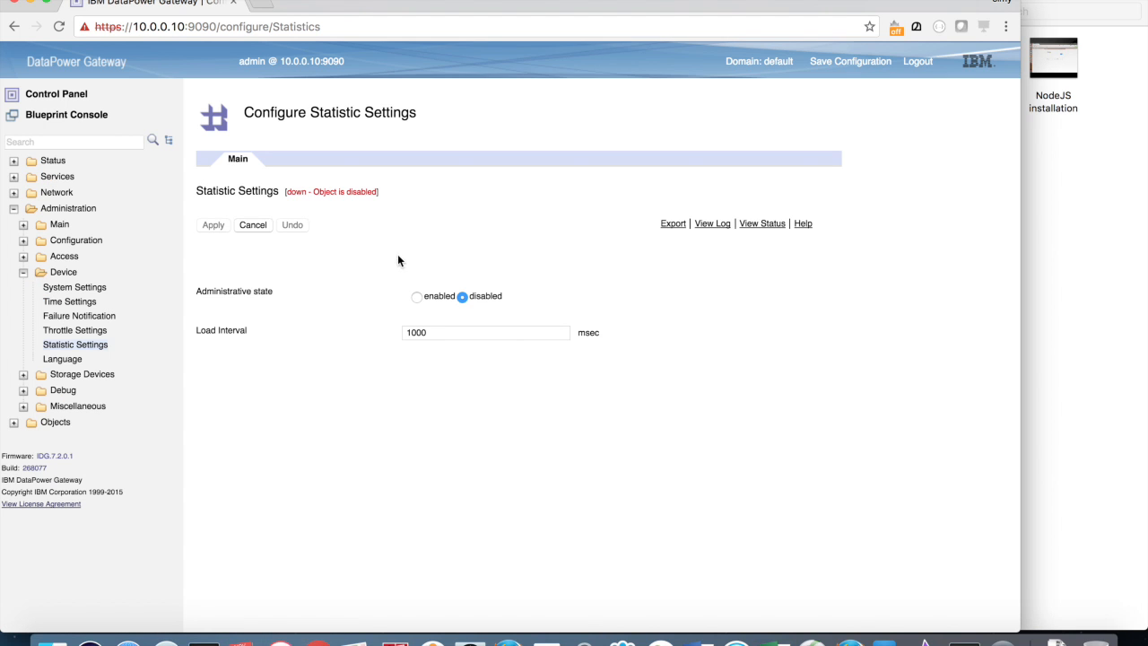
pyautogui.click(417, 298)
pyautogui.click(213, 226)
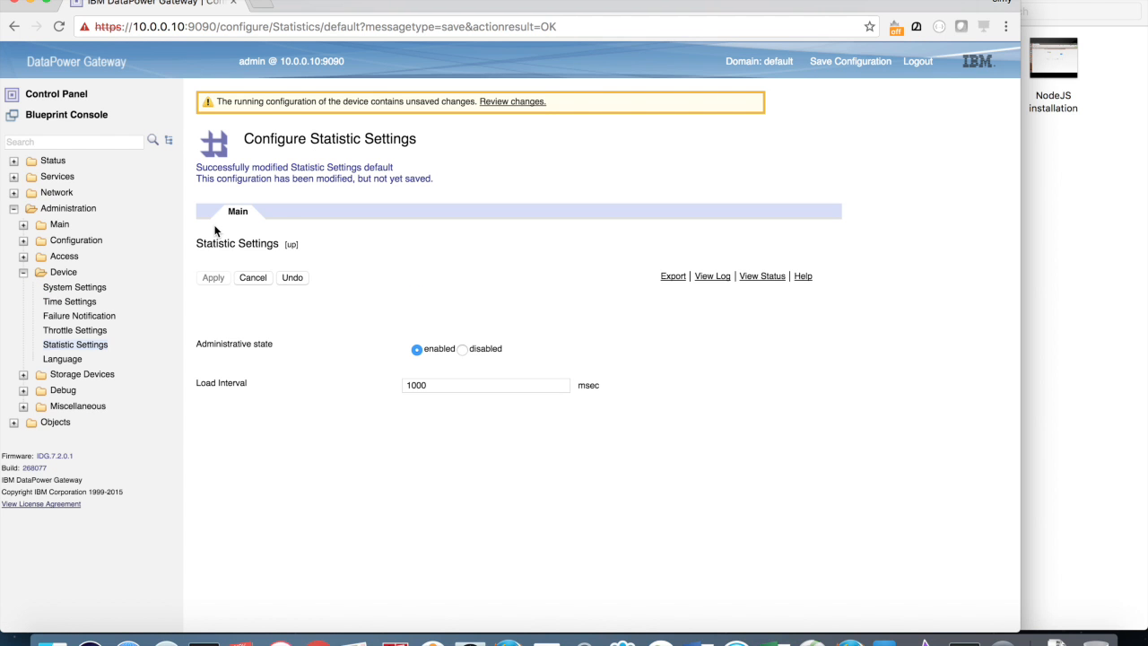
pyautogui.click(844, 67)
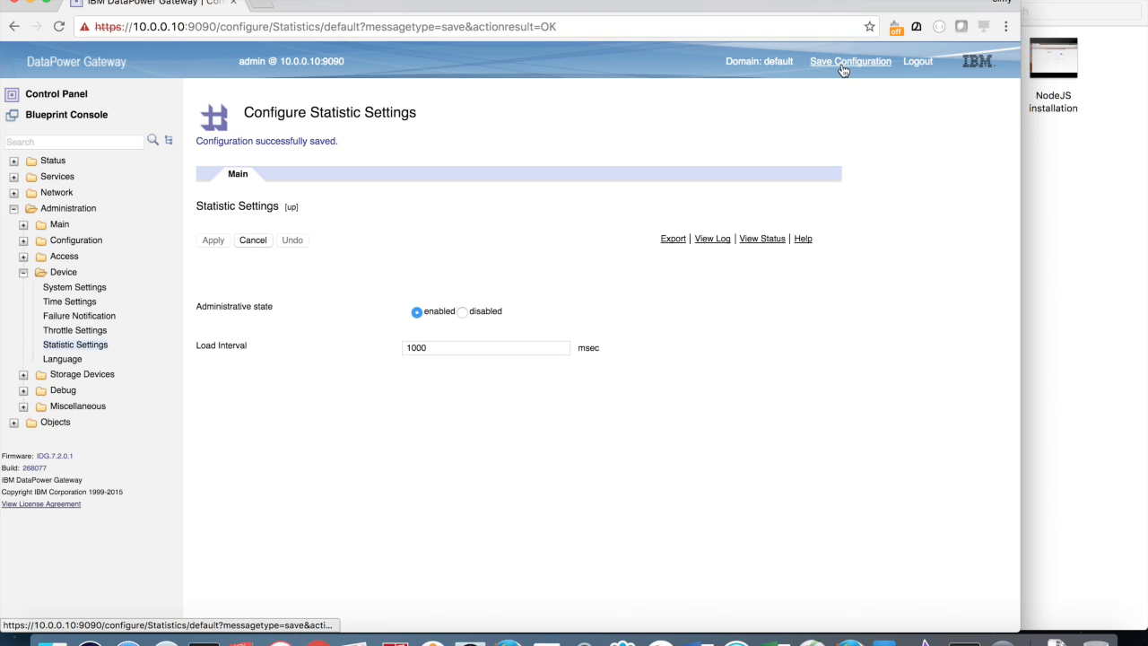
pyautogui.click(63, 142)
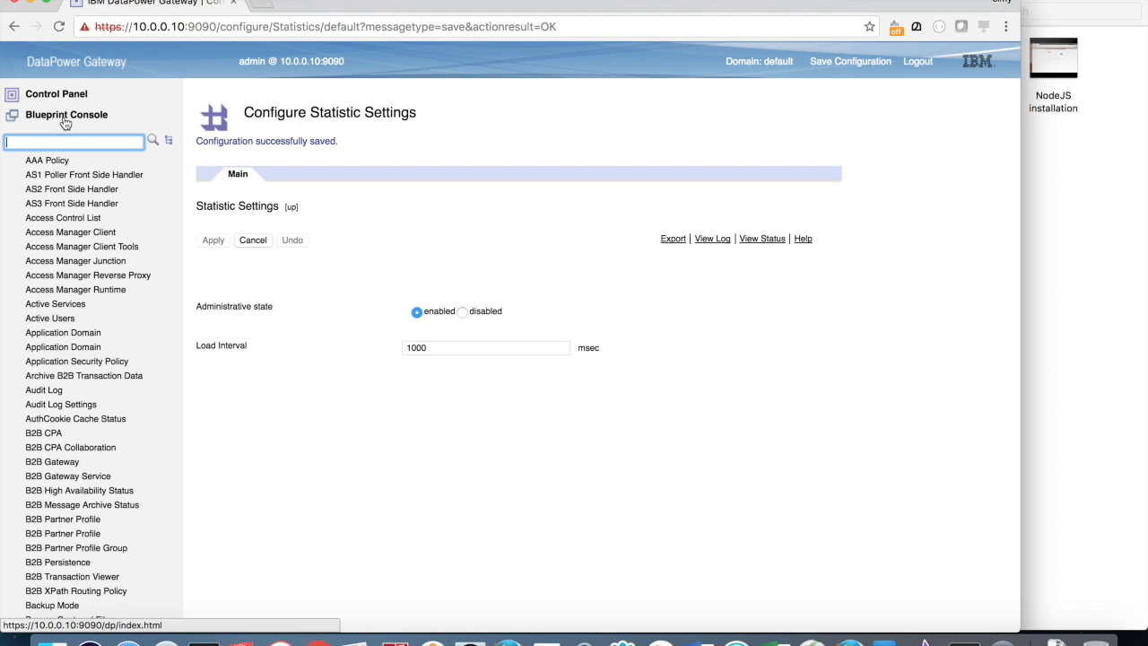
pyautogui.write('xml')
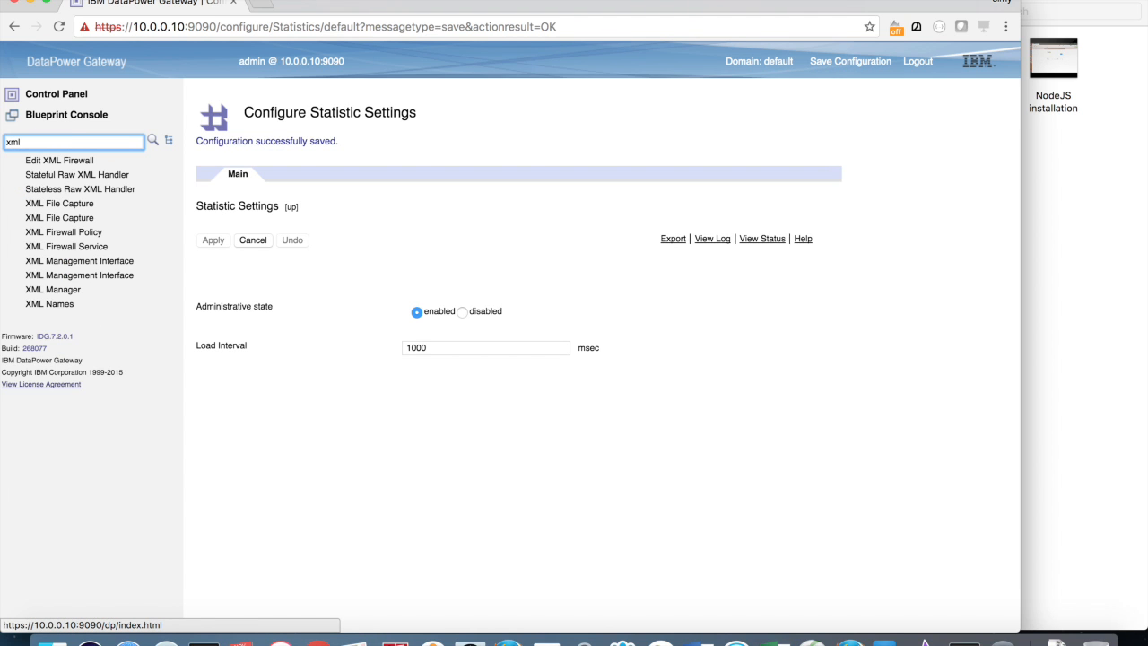
# Step: Enable the XML Management Interface on port 5550, apply and save, then search for 'host'
pyautogui.click(32, 264)
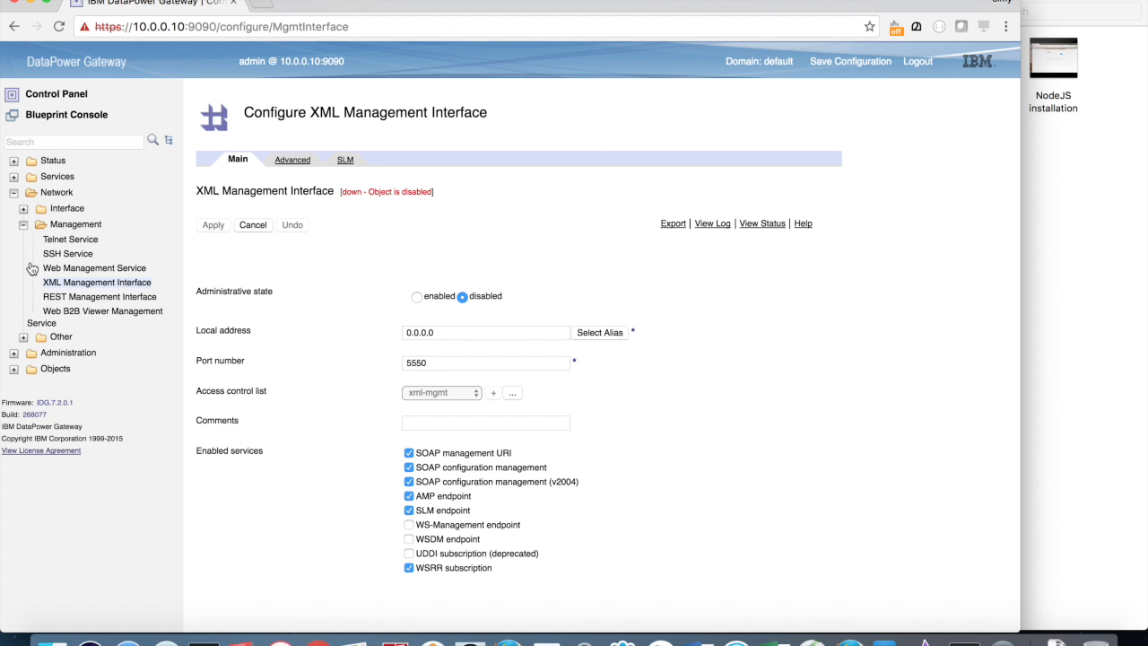
pyautogui.click(417, 298)
pyautogui.click(208, 228)
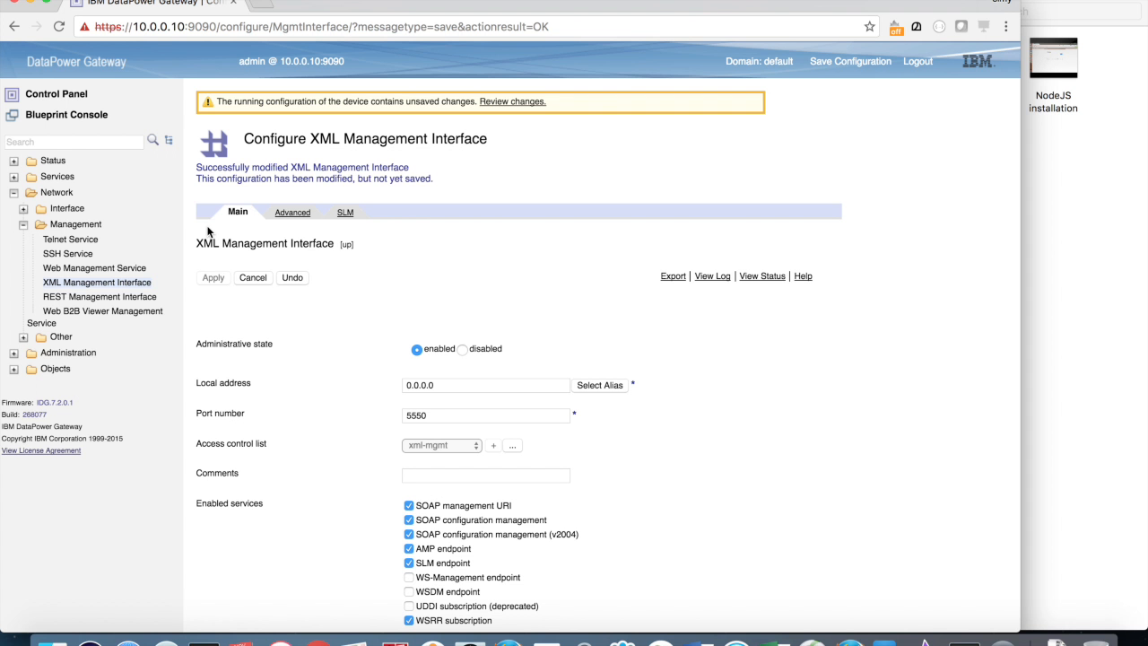
pyautogui.click(843, 61)
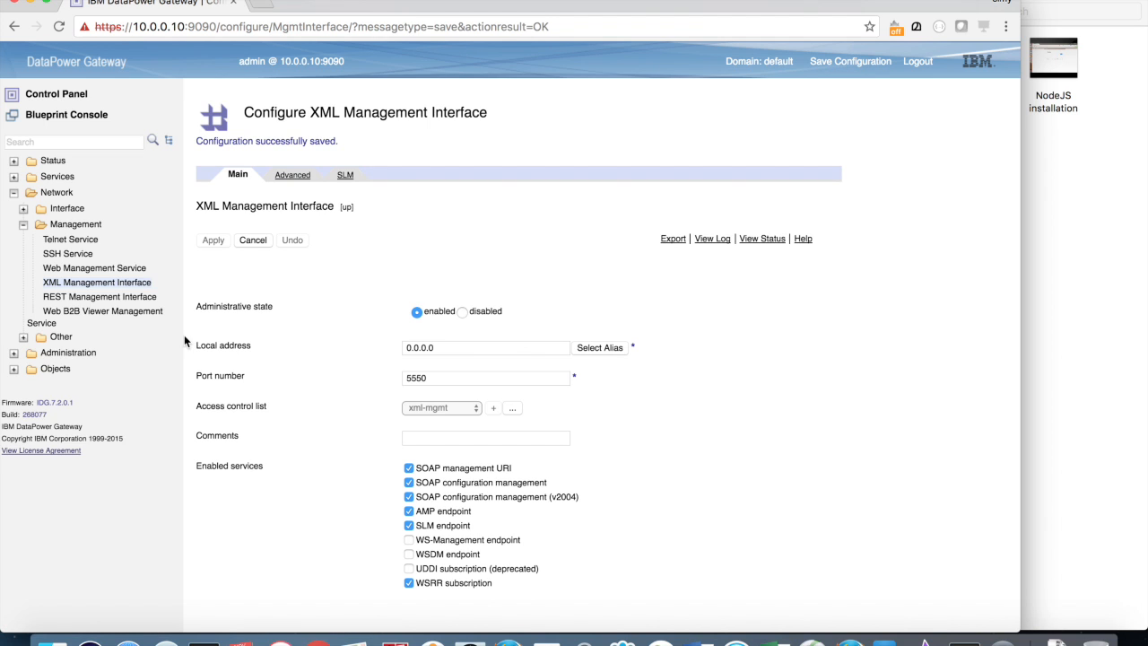
pyautogui.click(105, 142)
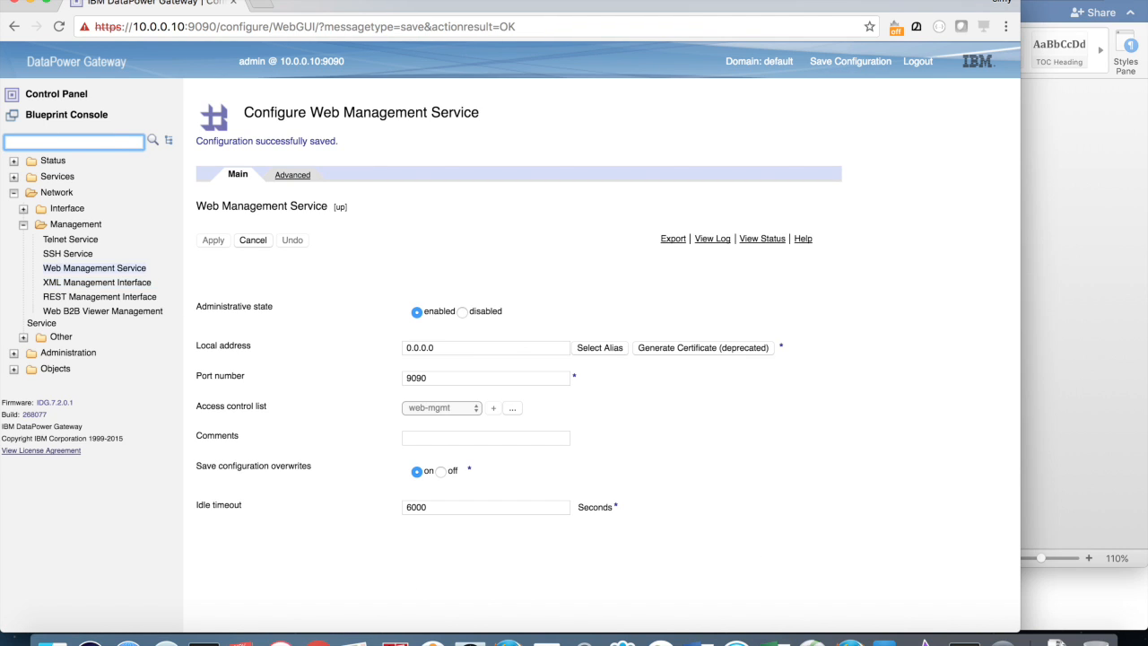
pyautogui.write('host')
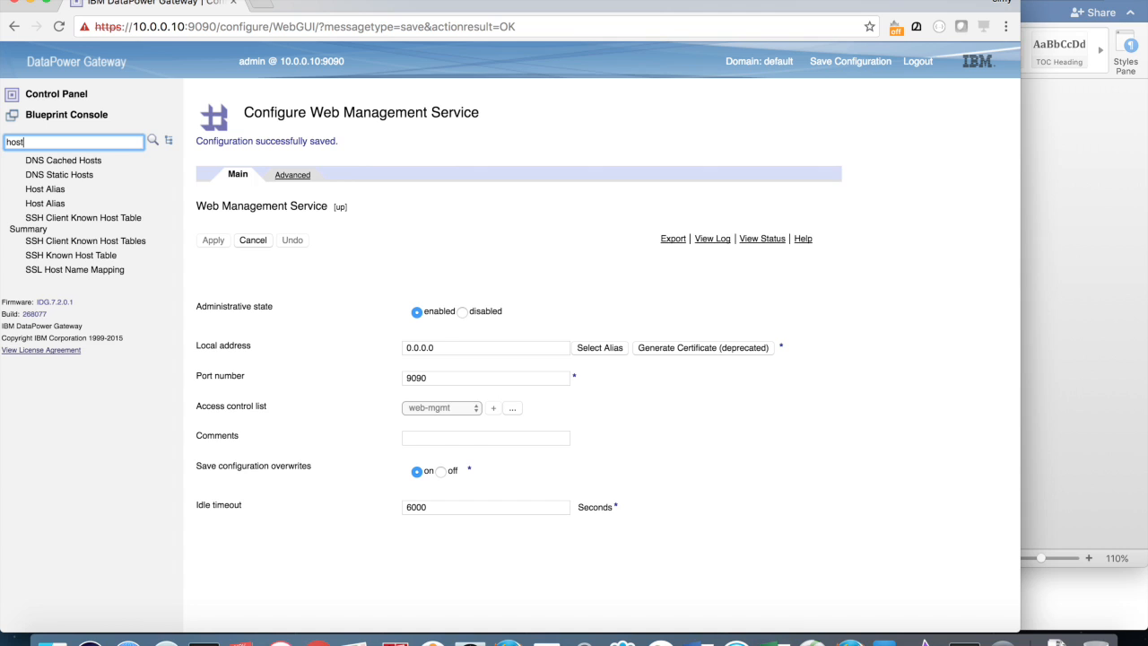
# Step: Add and apply host alias dp.demo.ibm for 10.0.0.10, then start another alias entry
pyautogui.click(43, 202)
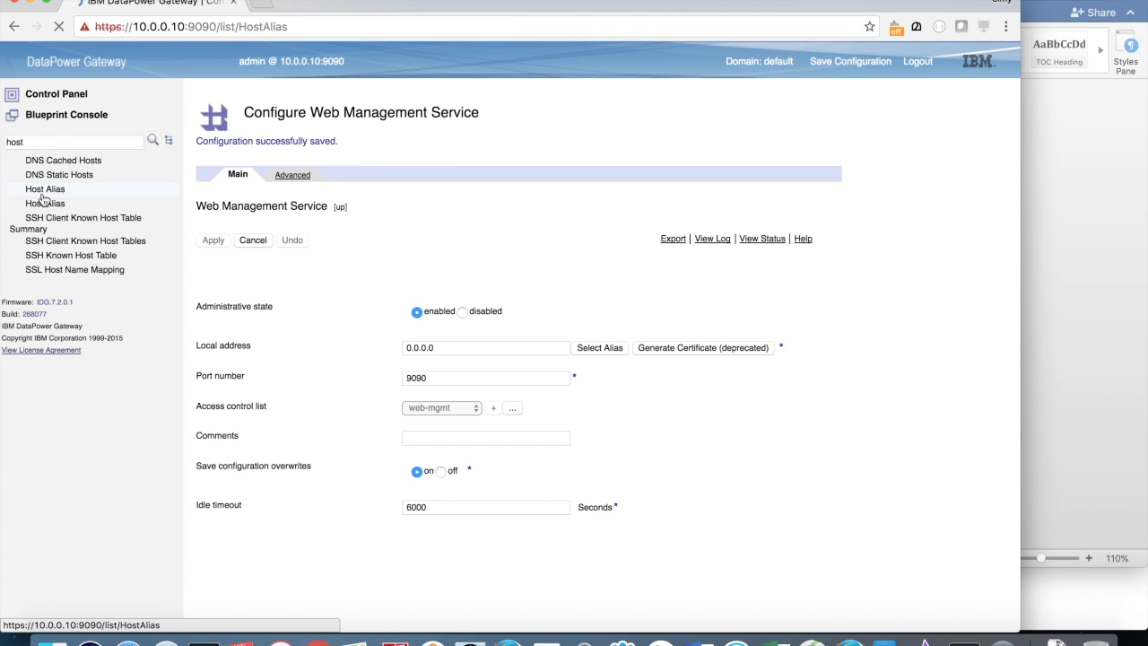
pyautogui.click(211, 277)
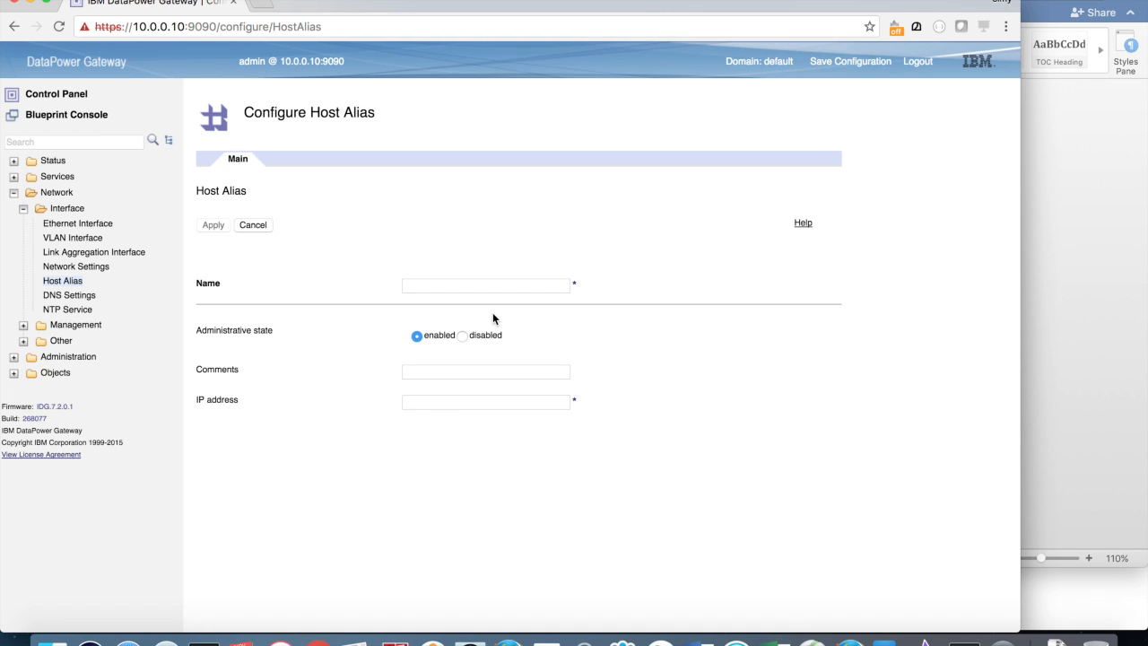
pyautogui.click(490, 283)
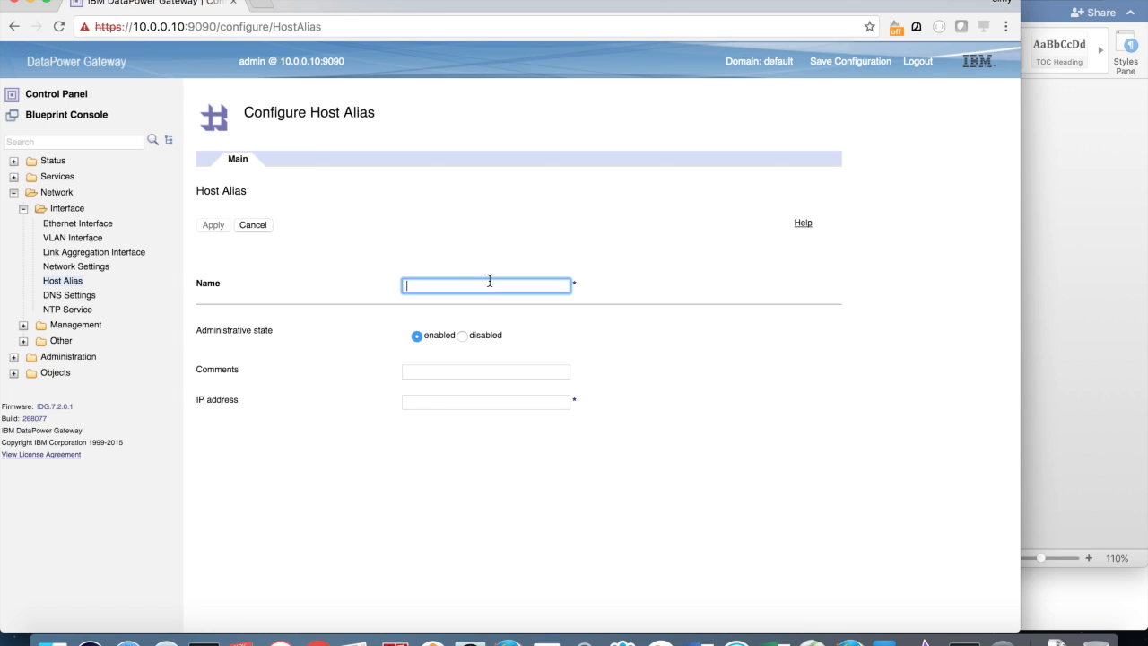
pyautogui.write('dp.demo.ibm')
pyautogui.click(499, 402)
pyautogui.write('00.0.0.10')
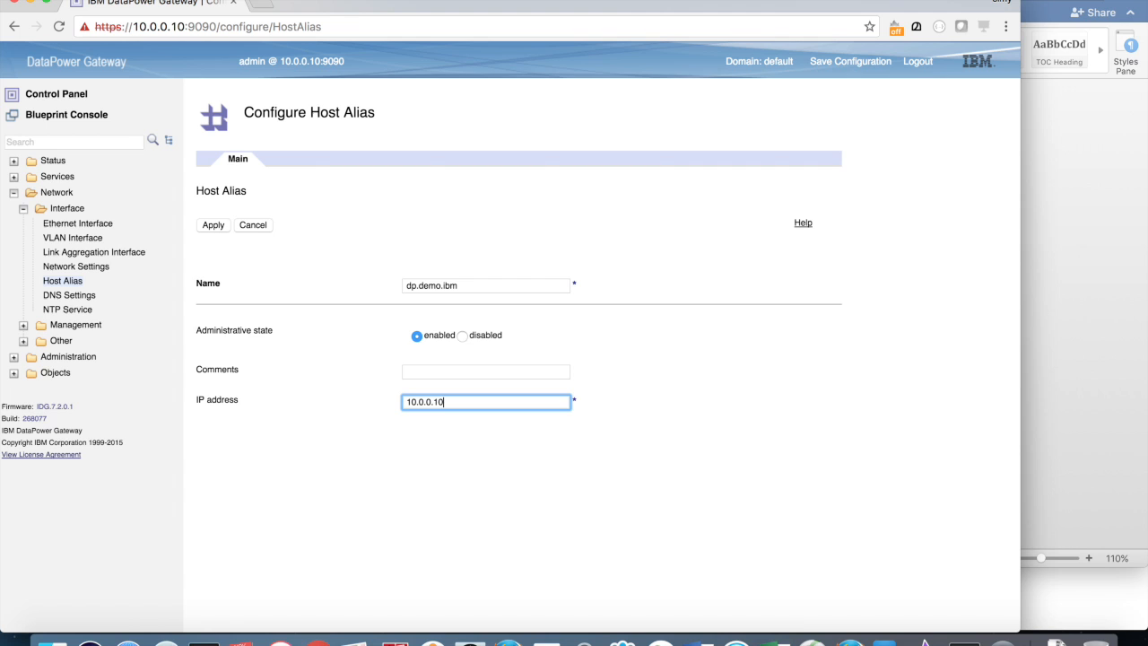
pyautogui.click(206, 226)
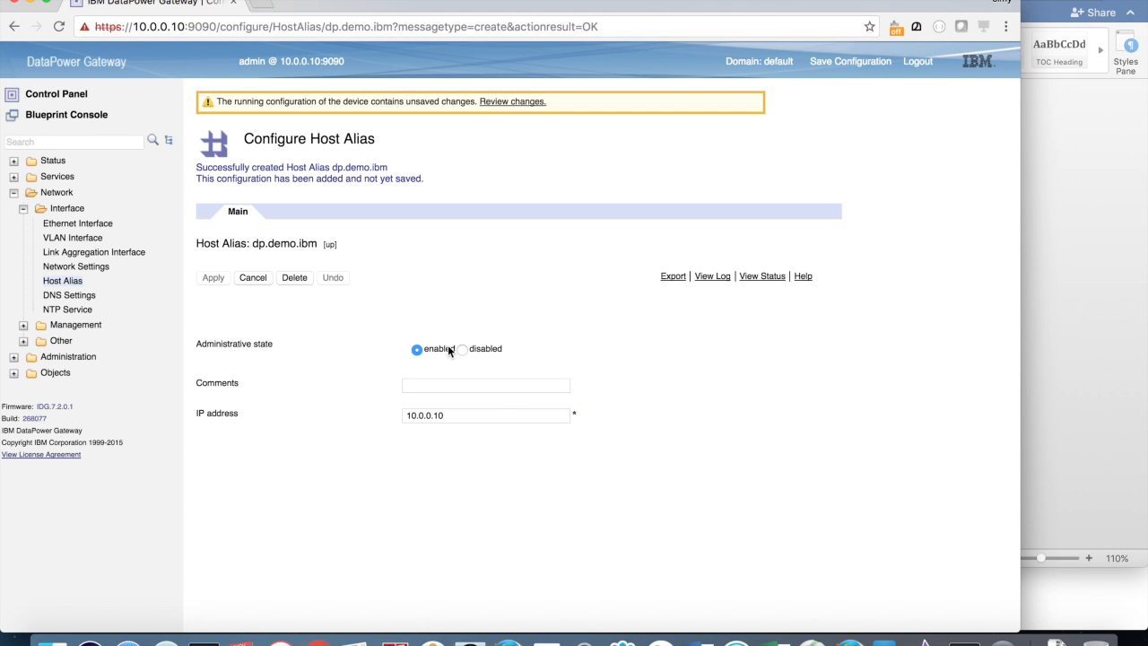
pyautogui.click(62, 283)
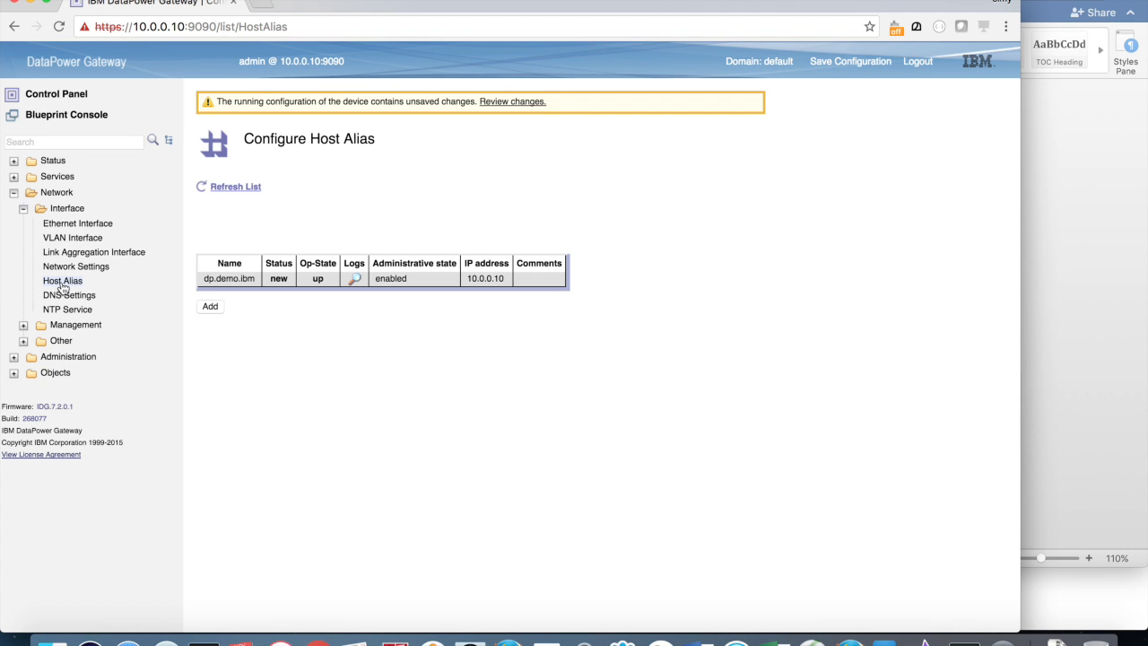
pyautogui.click(210, 308)
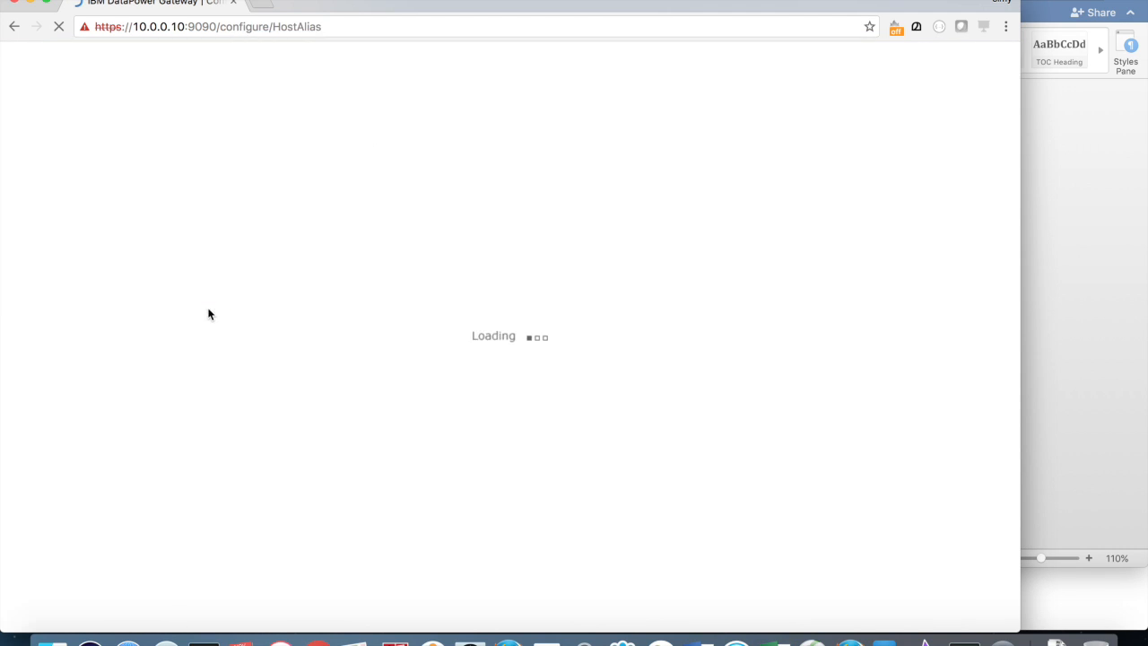
# Step: Add and apply host alias mgmt.demo.ibm for 10.0.0.11
pyautogui.click(485, 330)
pyautogui.write('mgmt.demo.ibm')
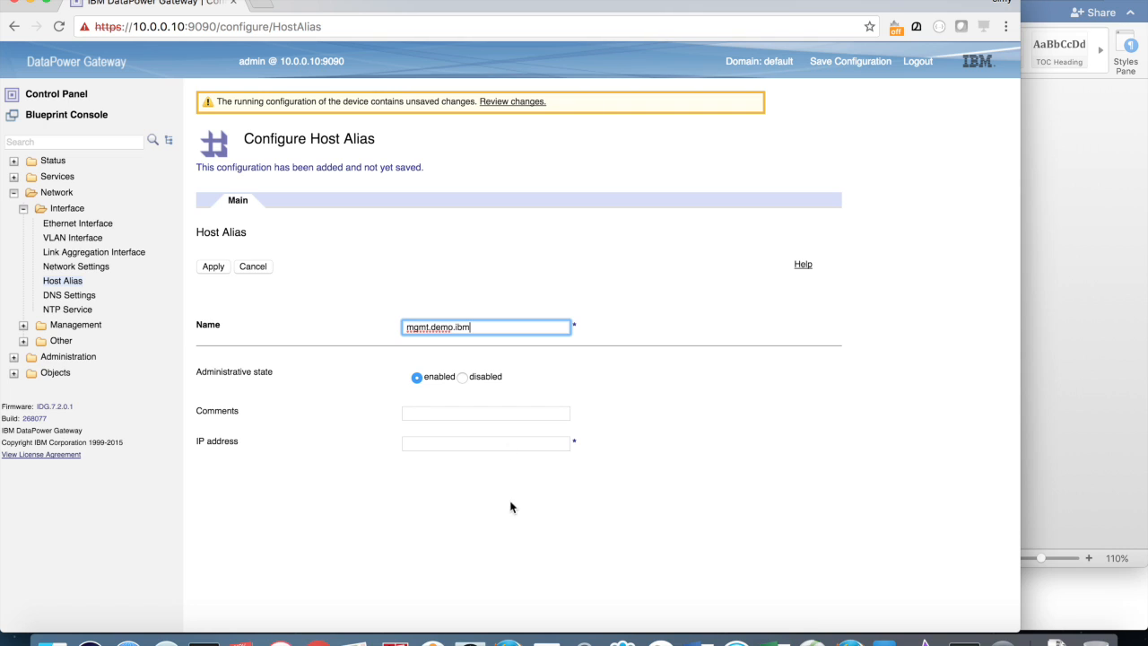
pyautogui.click(457, 446)
pyautogui.write('10.0.')
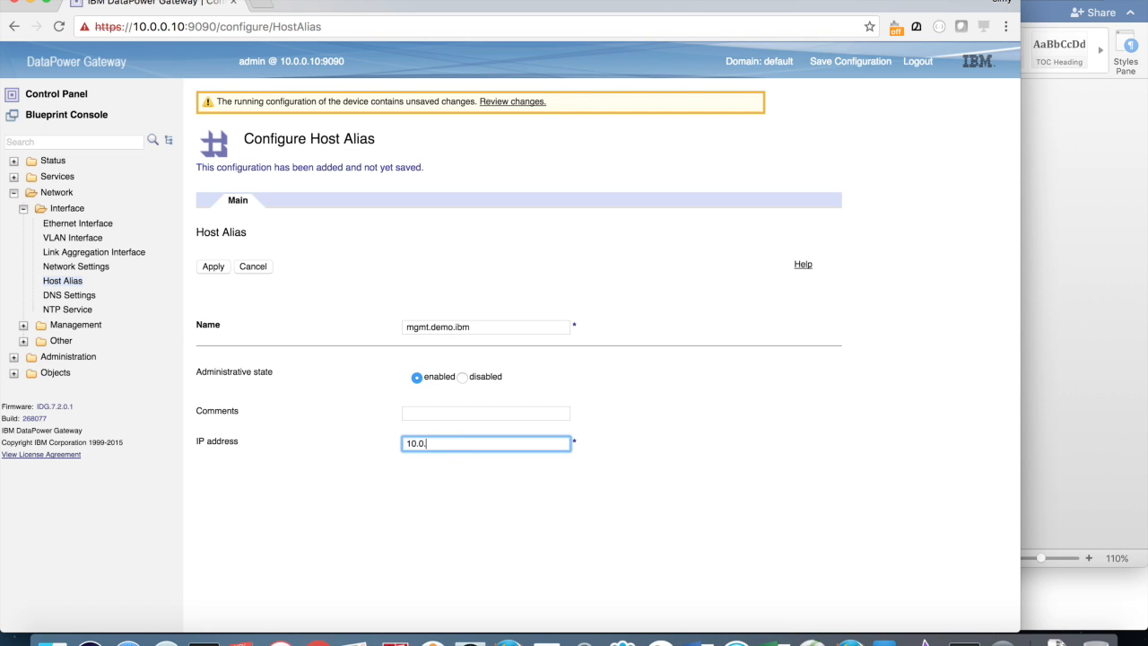
pyautogui.write('0.11')
pyautogui.click(213, 267)
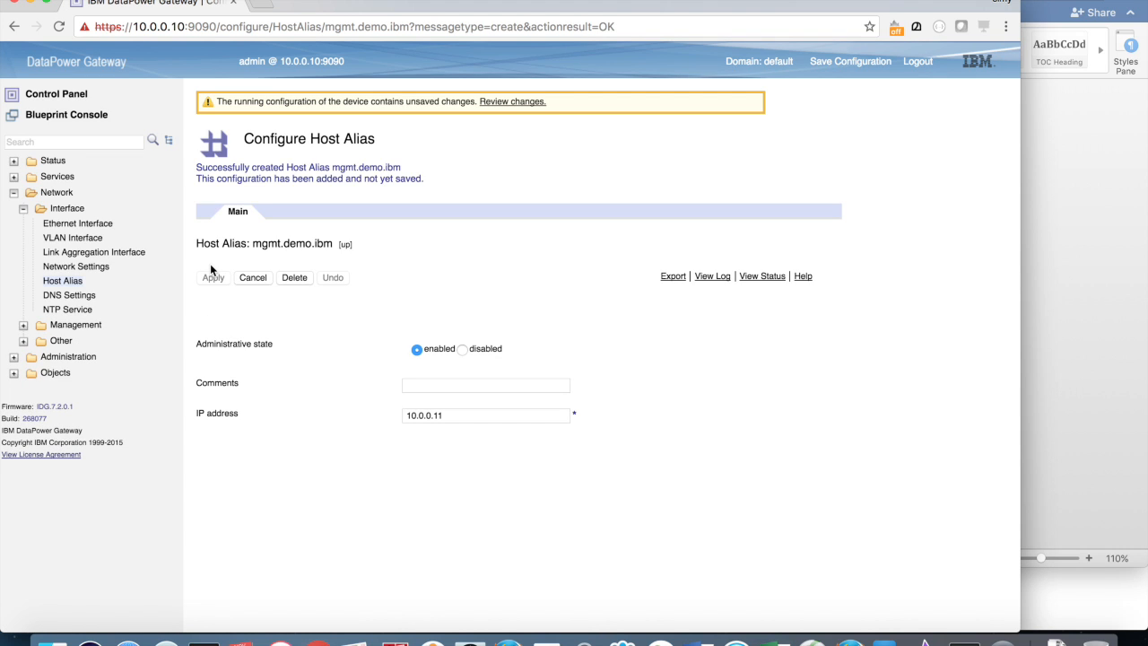
# Step: Save the configuration from the Host Alias list and begin a third alias entry
pyautogui.click(71, 284)
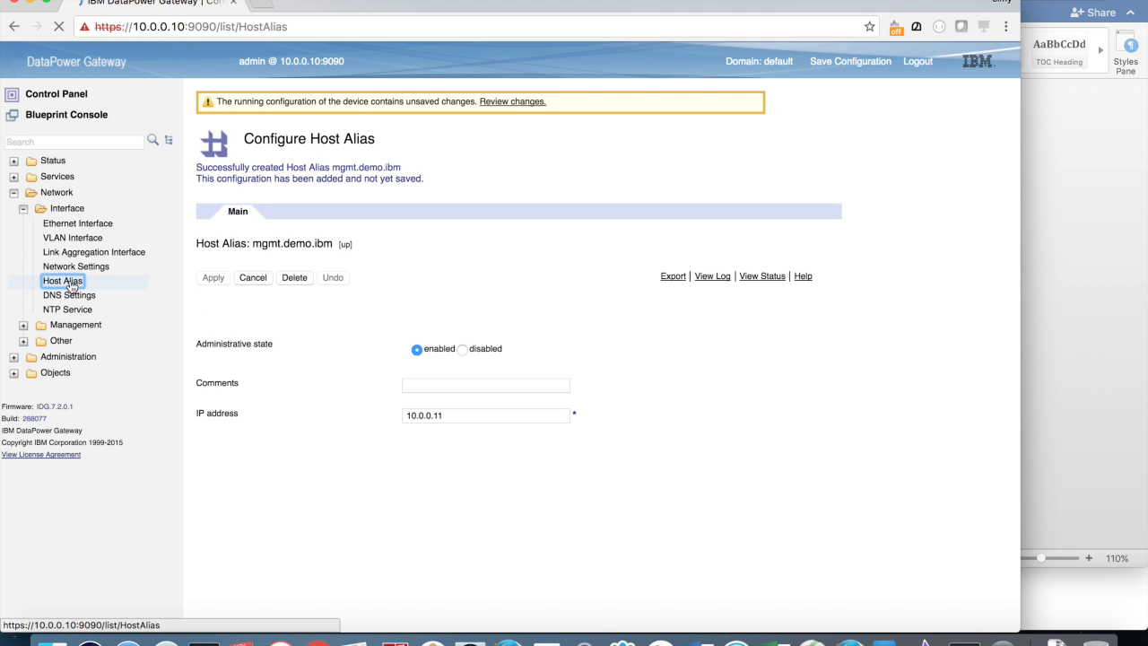
pyautogui.click(211, 320)
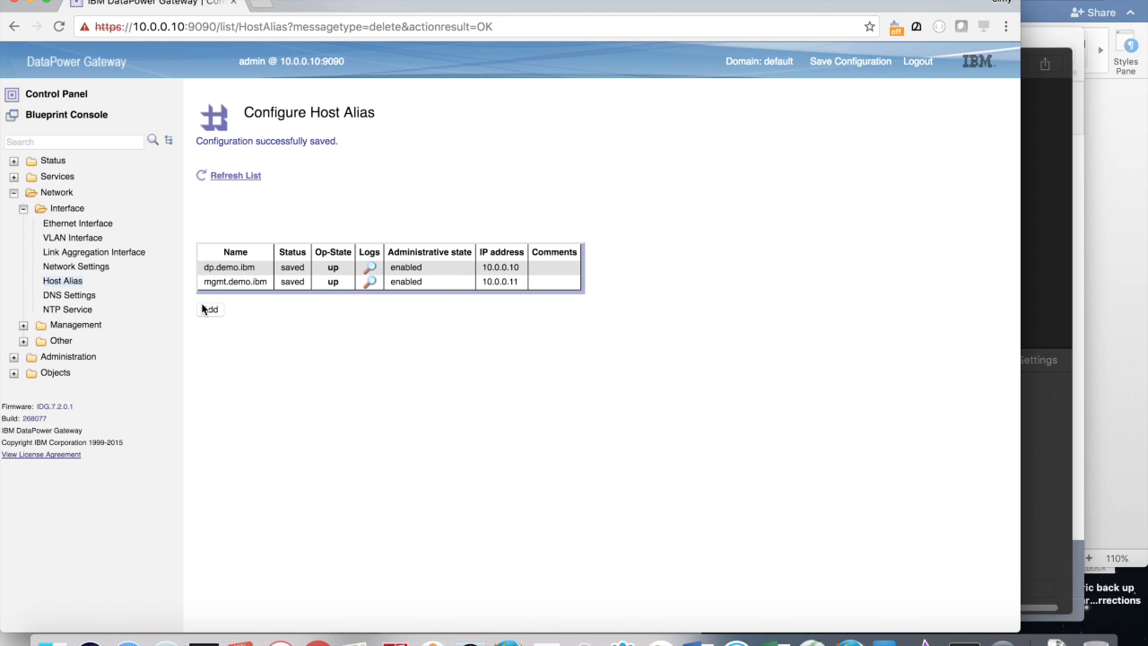
pyautogui.click(203, 308)
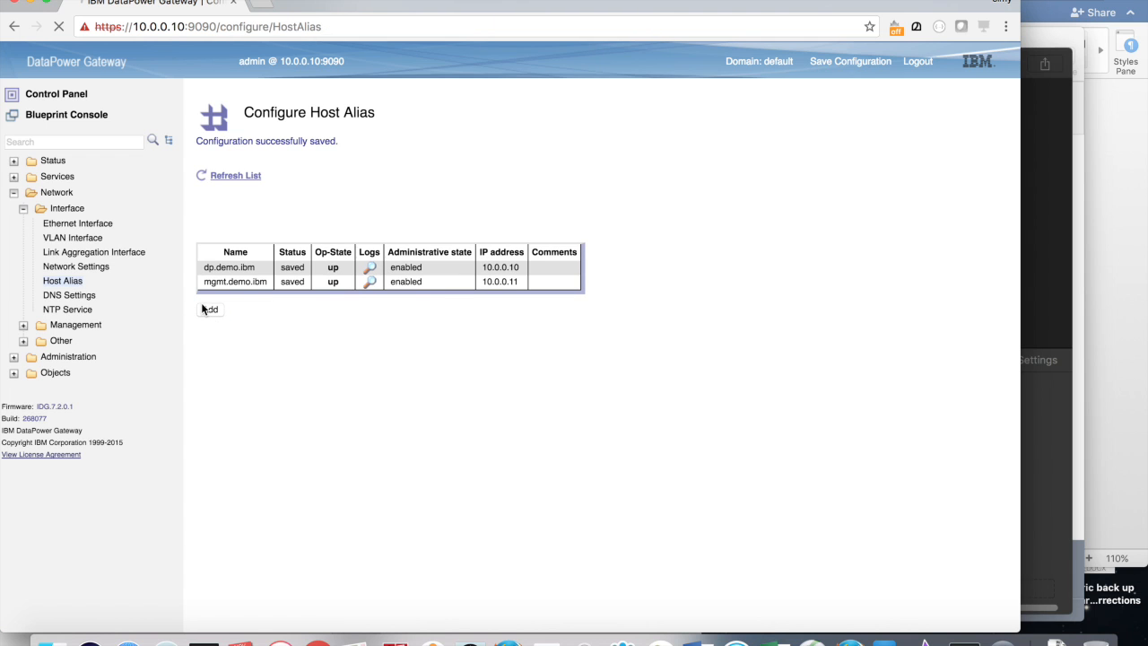
pyautogui.click(466, 286)
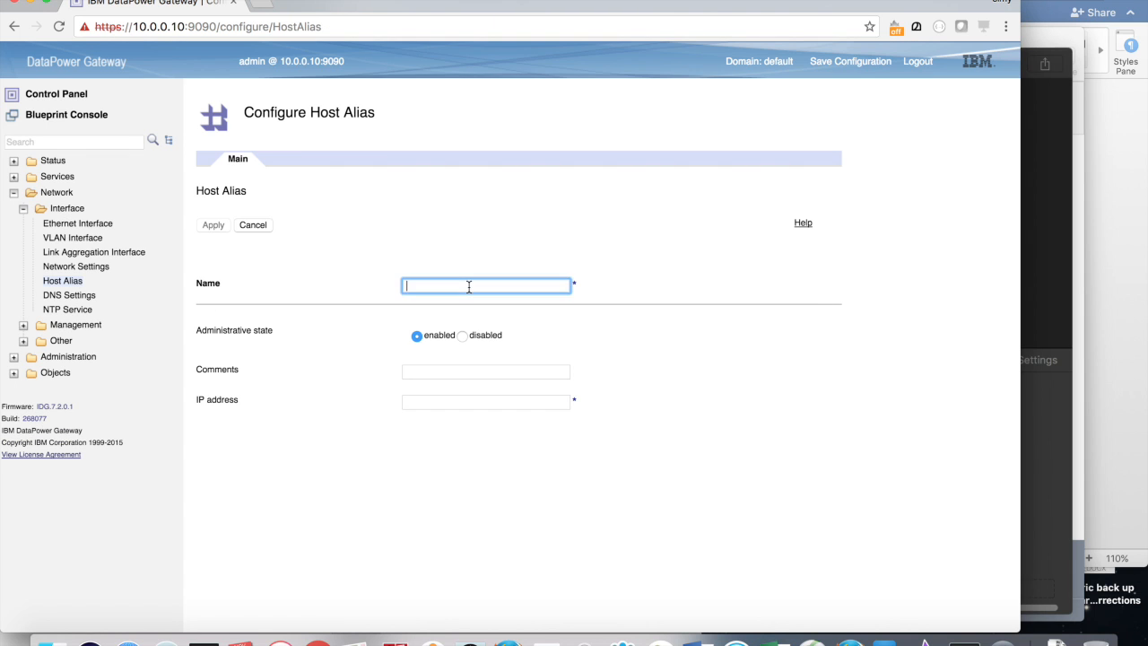
# Step: Add host alias portal.demo.ibm for 10.0.0.12, apply and save the configuration
pyautogui.write('portal.demo.ibm')
pyautogui.click(476, 402)
pyautogui.write('10.0.0.12')
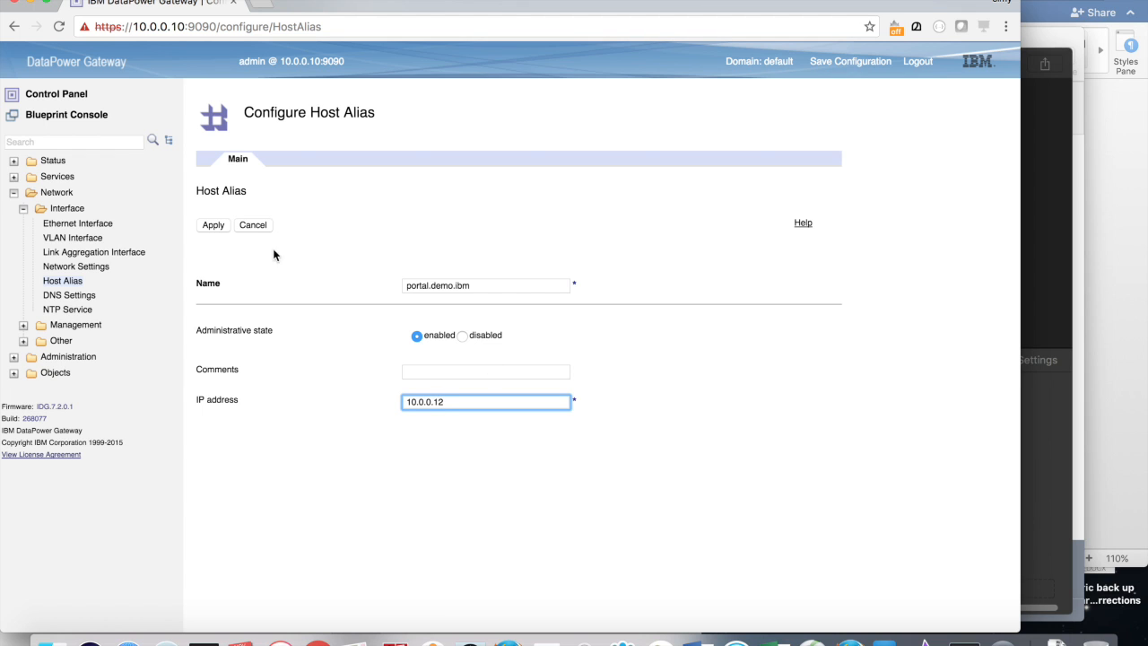
pyautogui.click(213, 227)
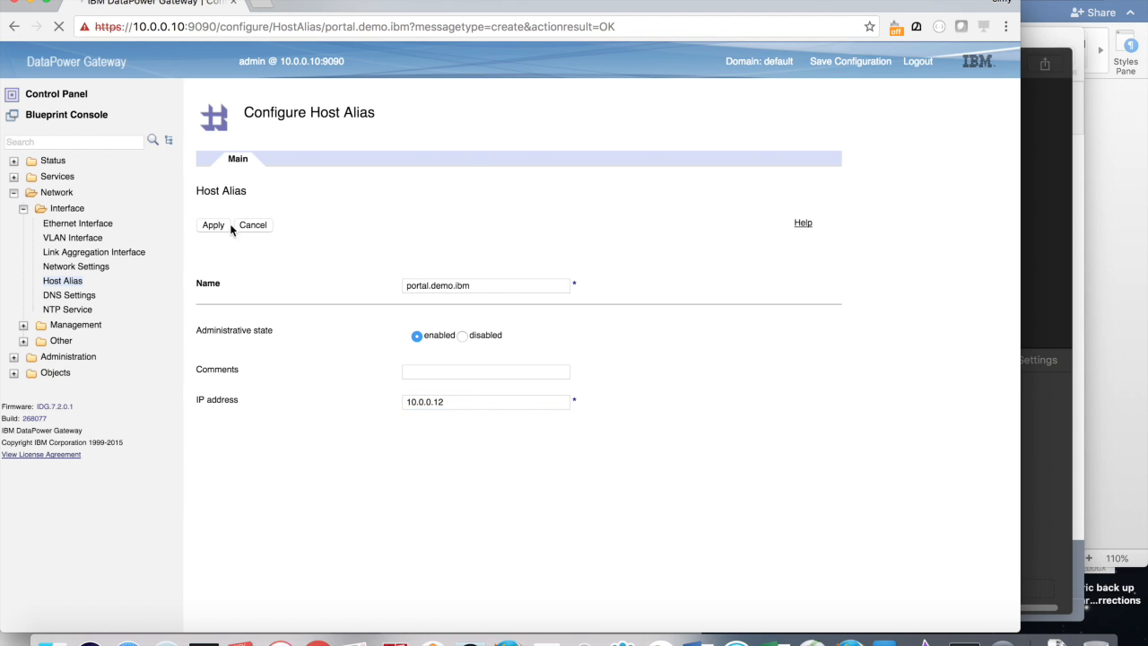
pyautogui.click(831, 64)
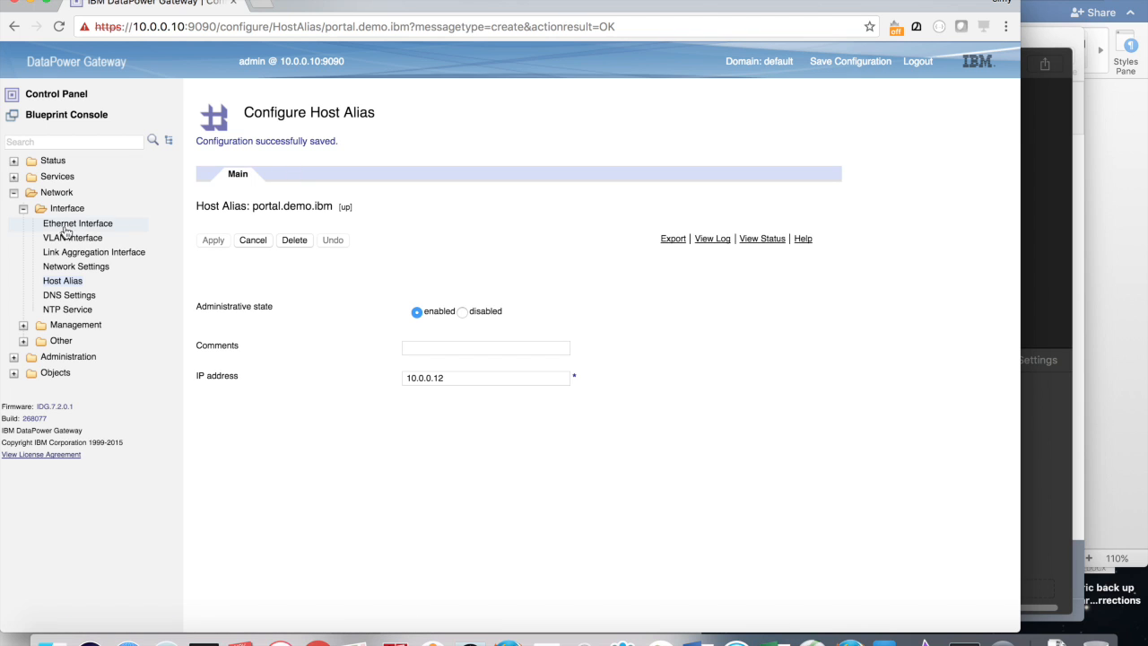
pyautogui.click(62, 282)
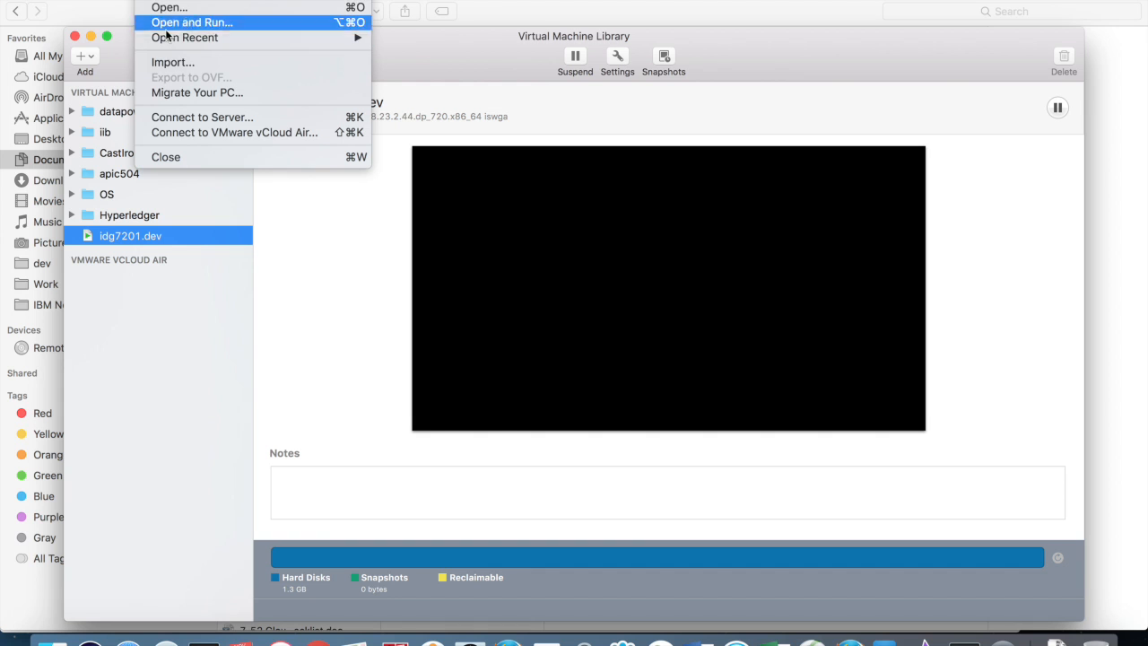
# Step: Import the APIConnect_Management 5.0.4.0 OVA, saving it in the apic504 folder
pyautogui.click(153, 63)
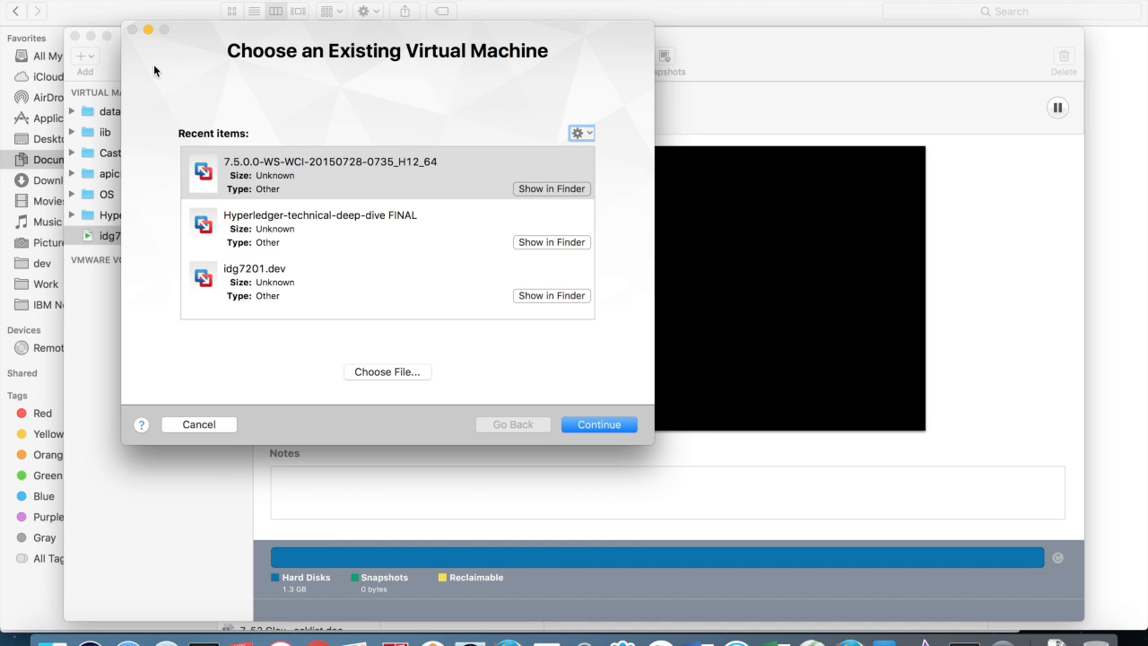
pyautogui.click(359, 374)
pyautogui.click(1064, 585)
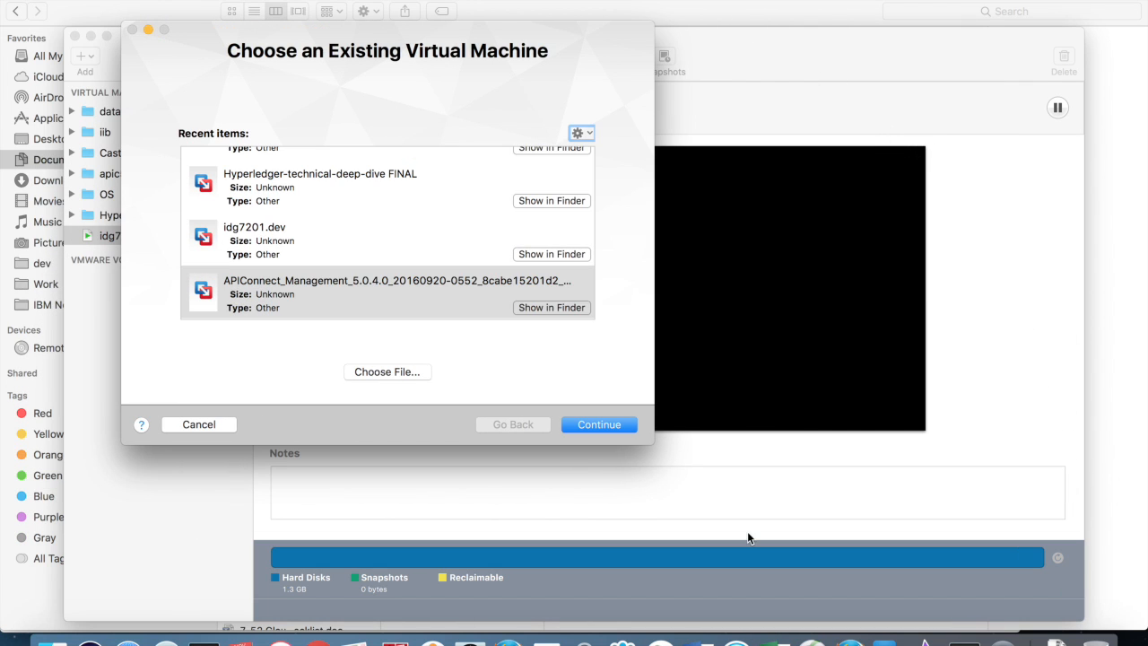
pyautogui.click(573, 425)
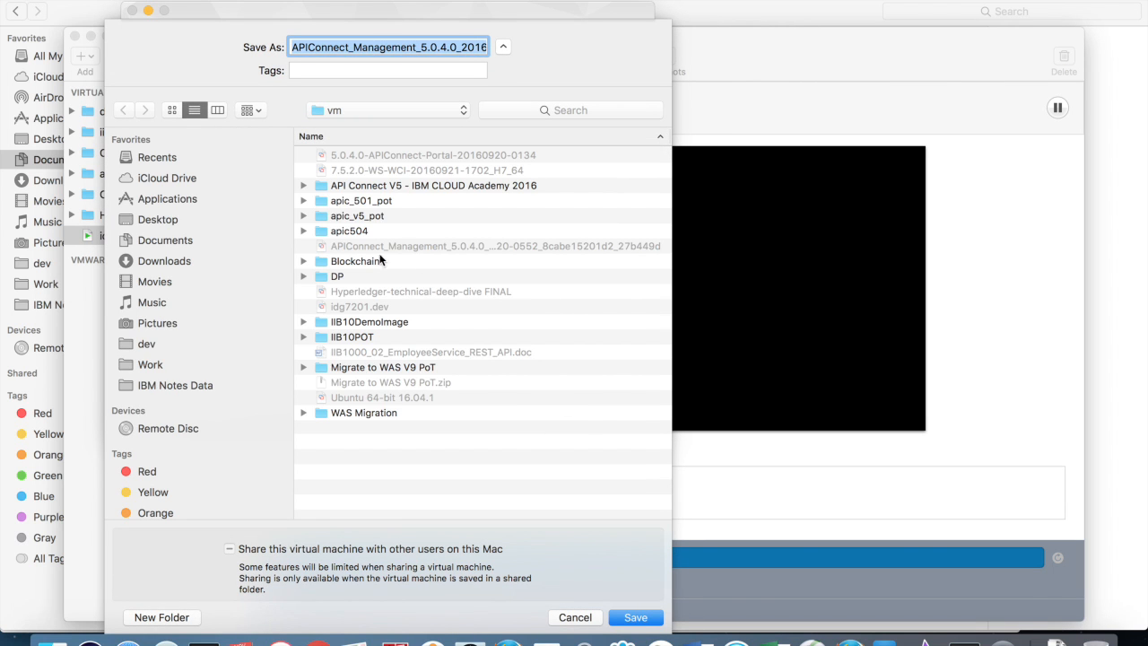
pyautogui.doubleClick(342, 230)
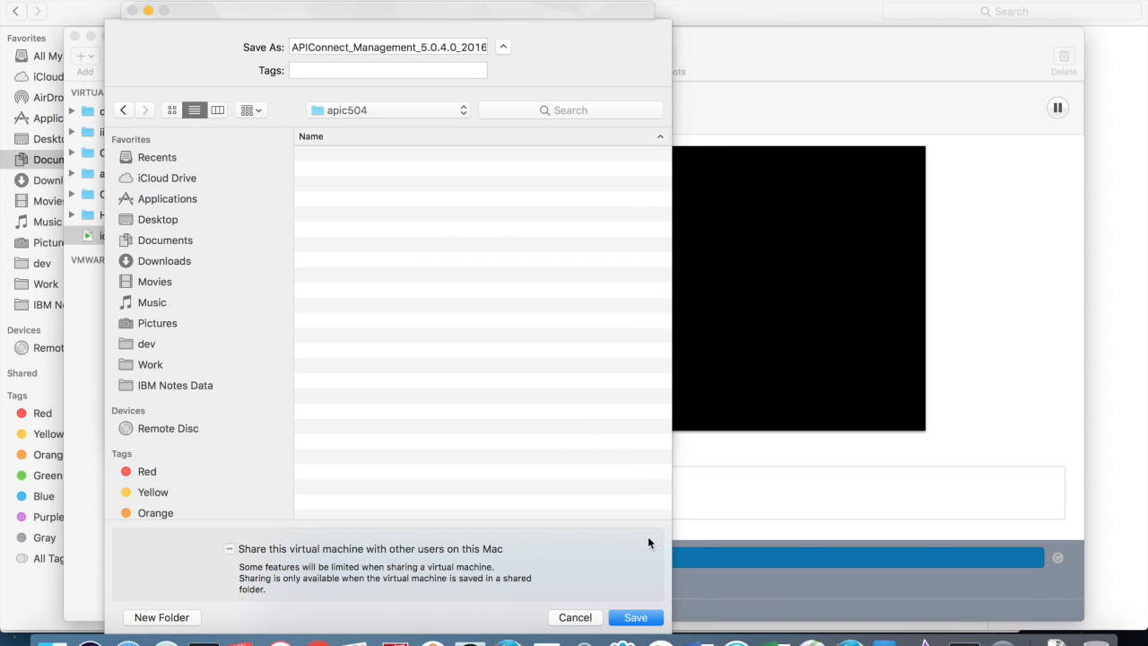
pyautogui.click(628, 617)
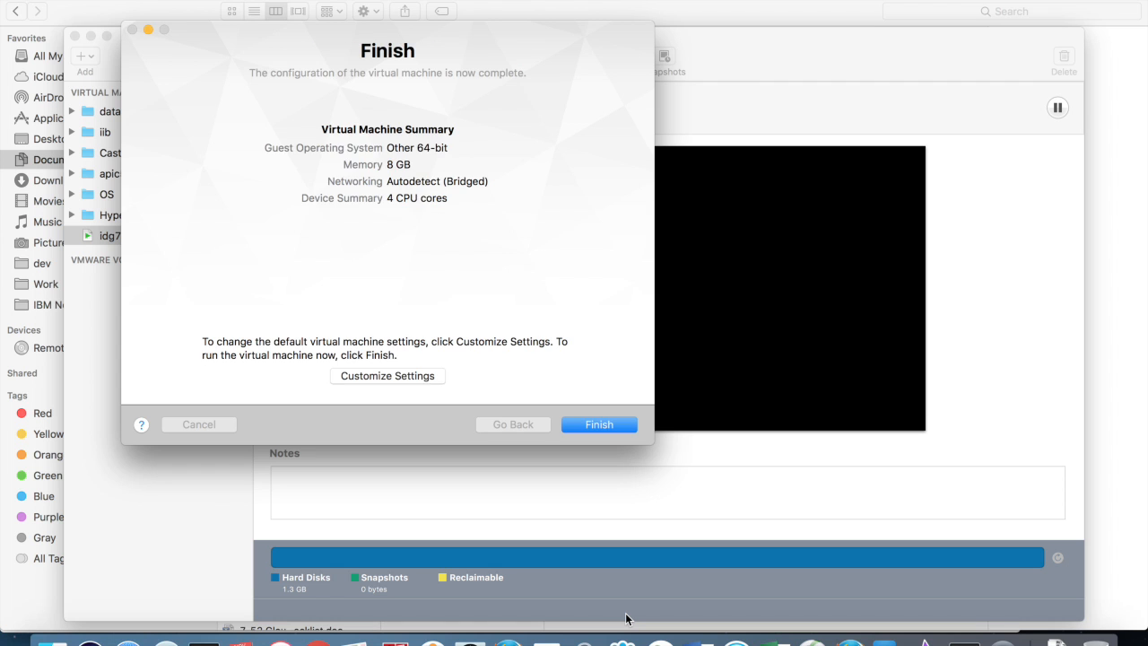
# Step: Set the virtual machine to 4096 MB memory and 1 processor core
pyautogui.click(360, 381)
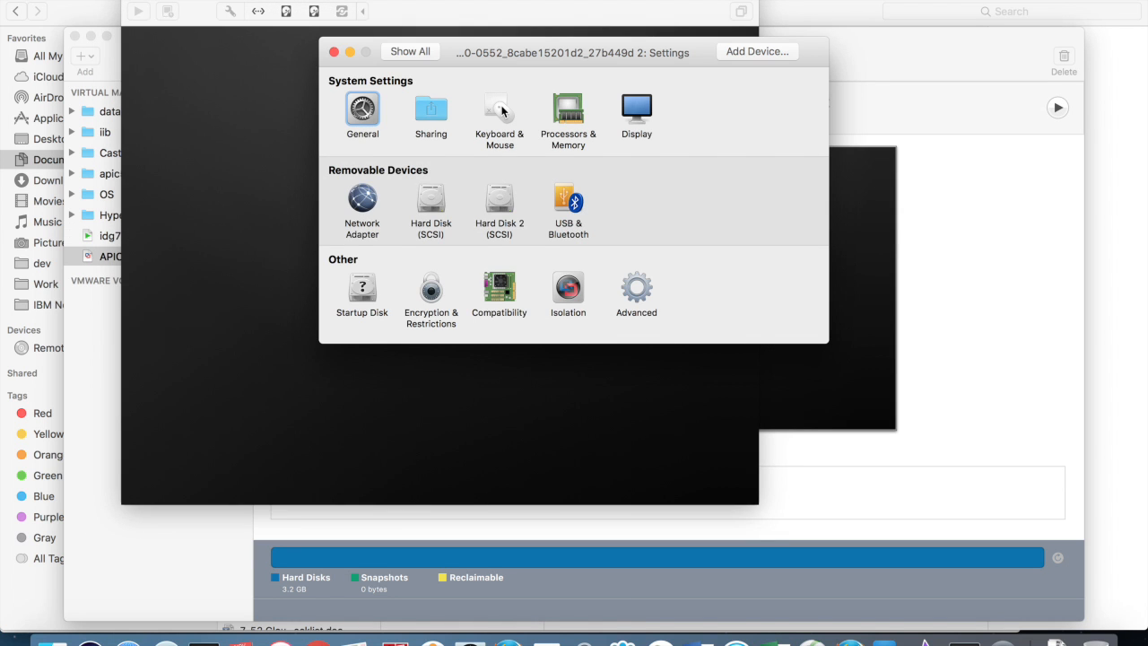
pyautogui.click(560, 114)
pyautogui.click(571, 172)
pyautogui.moveTo(571, 173); pyautogui.dragTo(647, 177)
pyautogui.write('409')
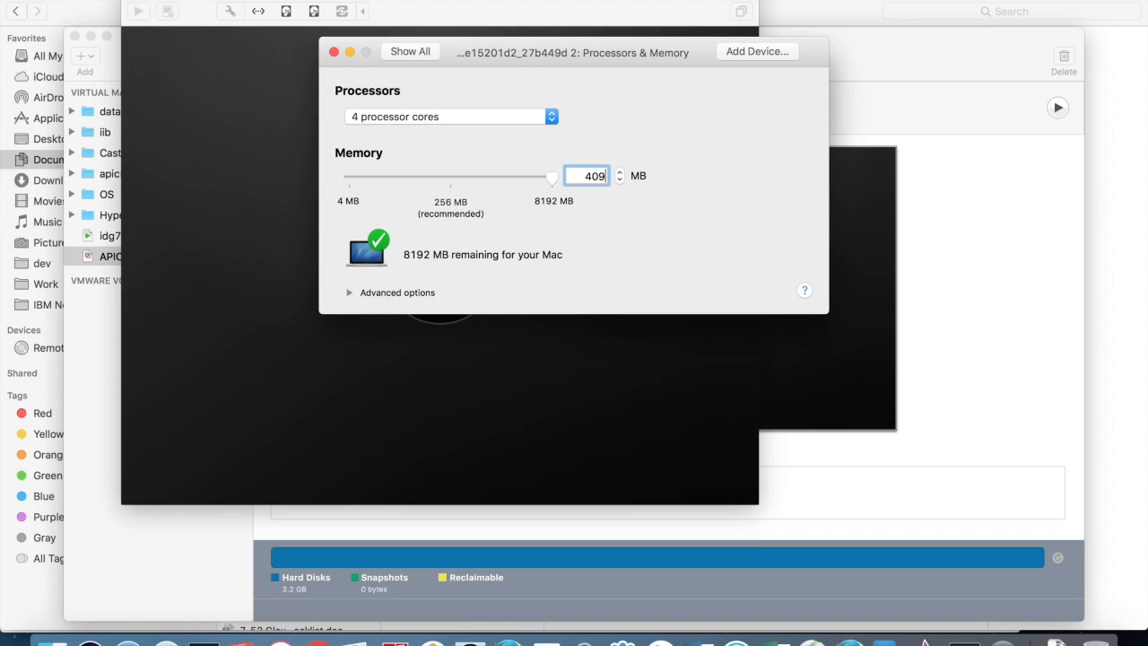
pyautogui.write('6')
pyautogui.click(543, 117)
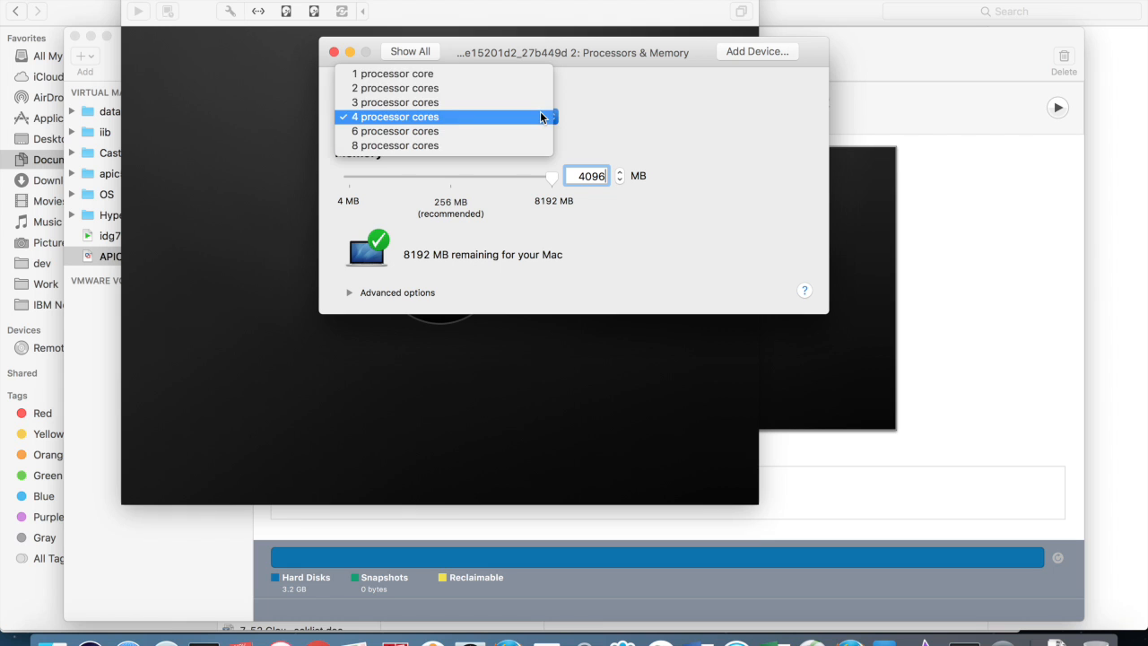
pyautogui.click(463, 78)
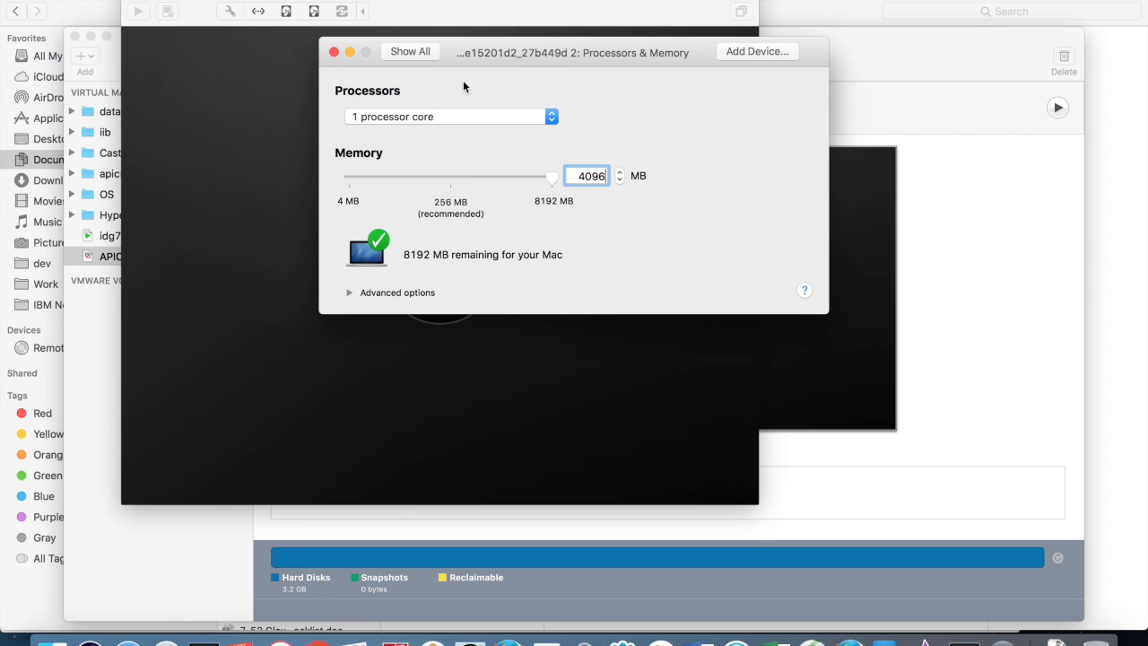
pyautogui.click(389, 56)
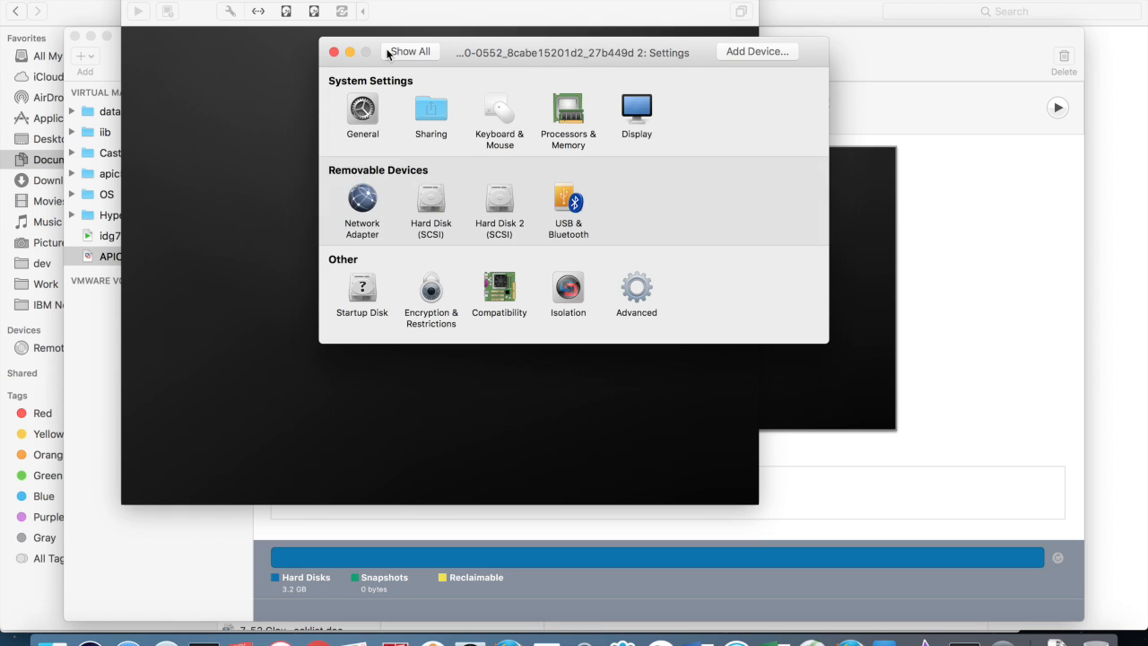
# Step: Connect the network adapter to vmnet5 and start the virtual machine
pyautogui.click(363, 197)
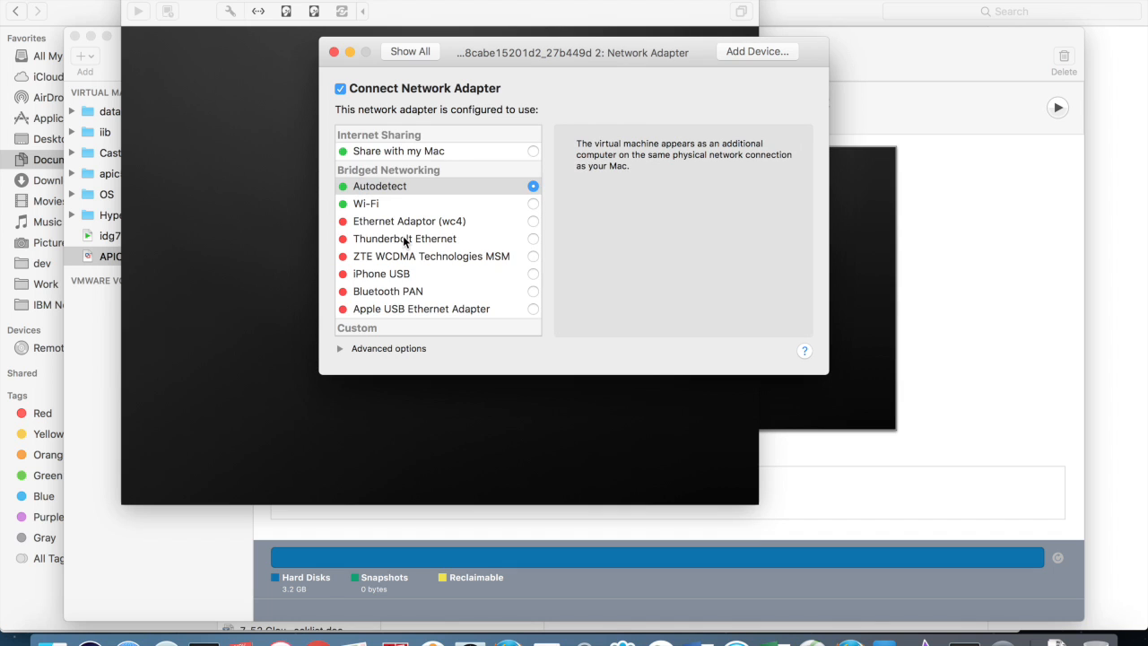
pyautogui.scroll(-3, 404, 240)
pyautogui.click(375, 307)
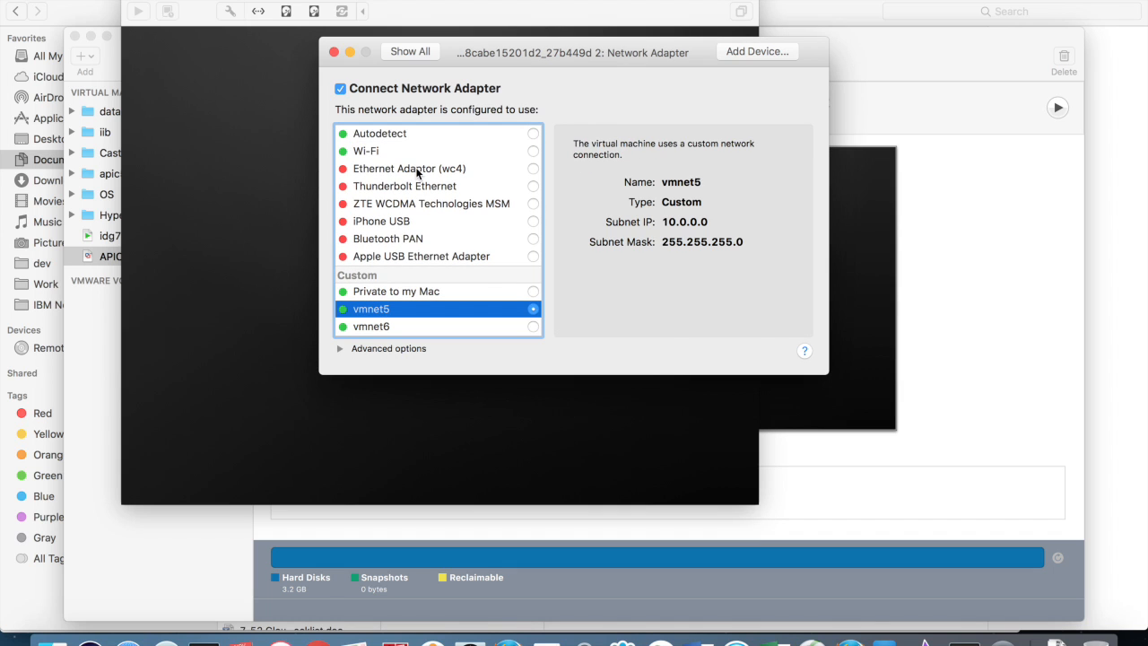
pyautogui.click(334, 52)
pyautogui.click(426, 277)
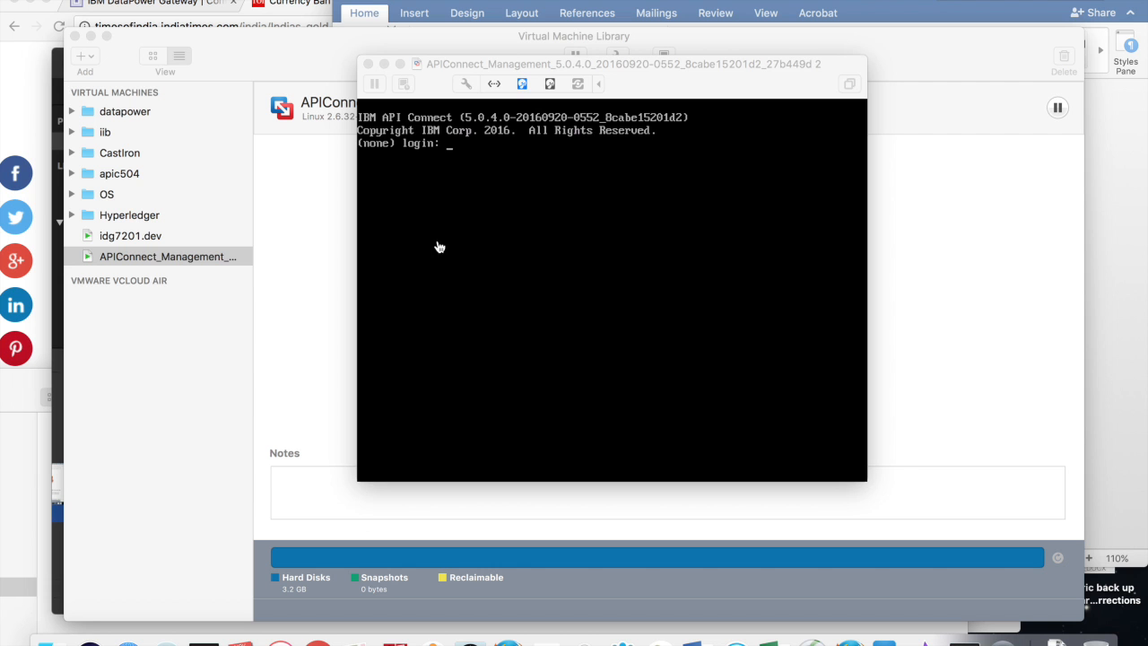
# Step: Log in as admin and set hostname mgmt with domain demo.ibm
pyautogui.click(439, 247)
pyautogui.write('admin')
pyautogui.press('Return')
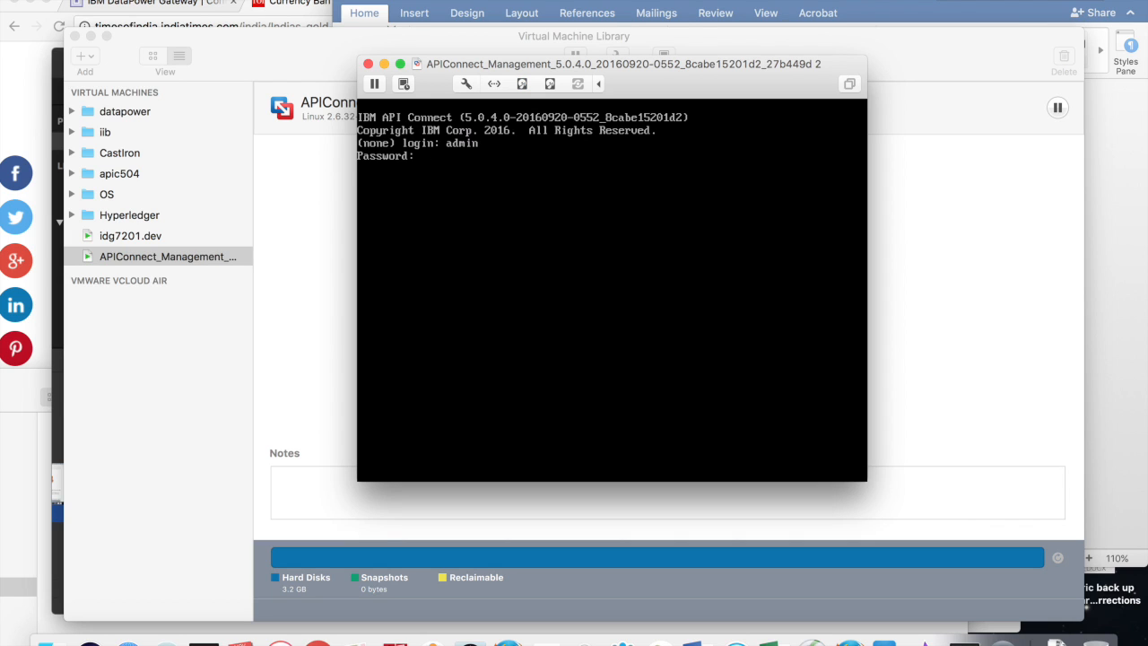
pyautogui.press('Return')
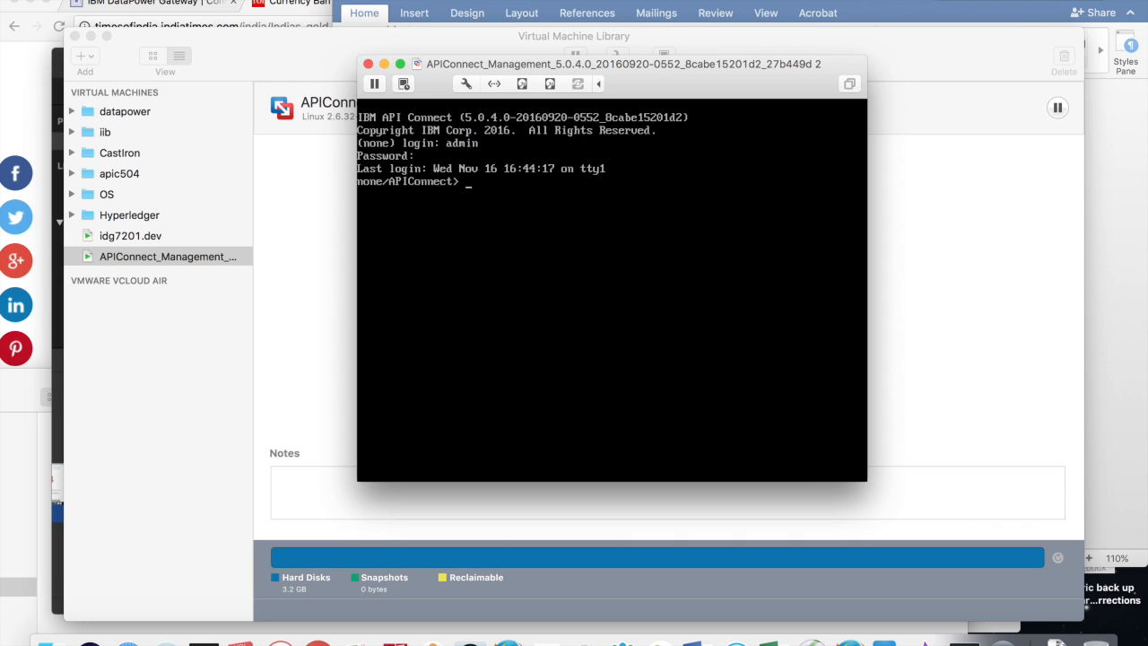
pyautogui.write('net set hostname static mgmt')
pyautogui.press('Return')
pyautogui.write('net se')
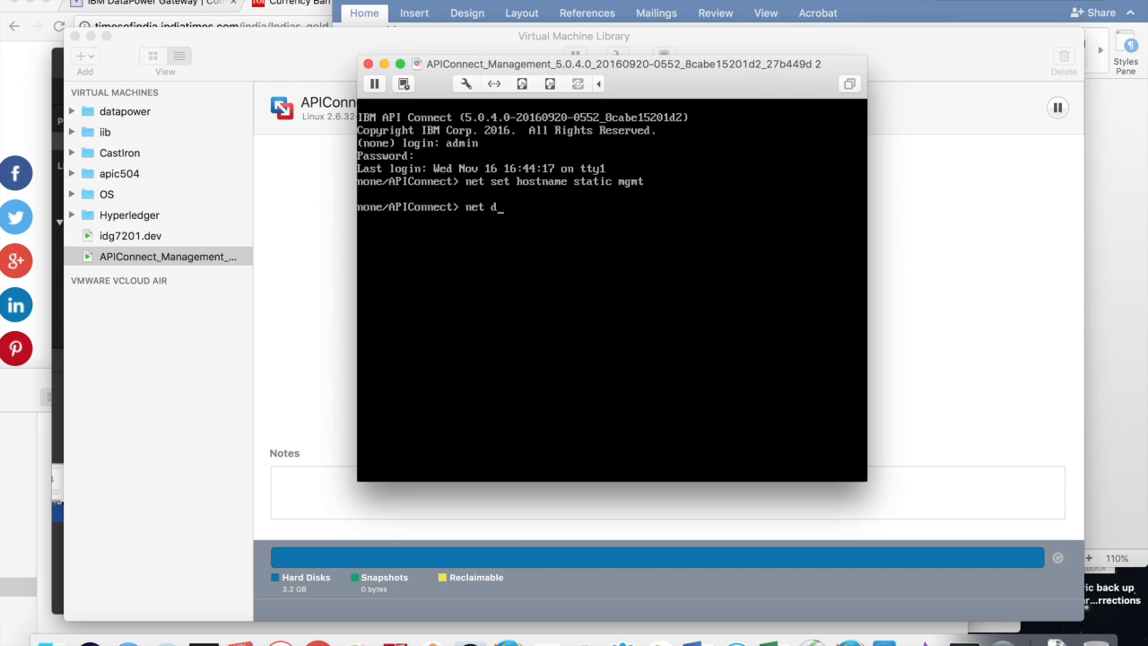
pyautogui.write('t domain static demo.ibm')
pyautogui.press('Return')
# Step: Give eth0 address 10.0.0.11 mask 255.255.255.0, with gateway and nameserver 10.0.0.2
pyautogui.write('net ')
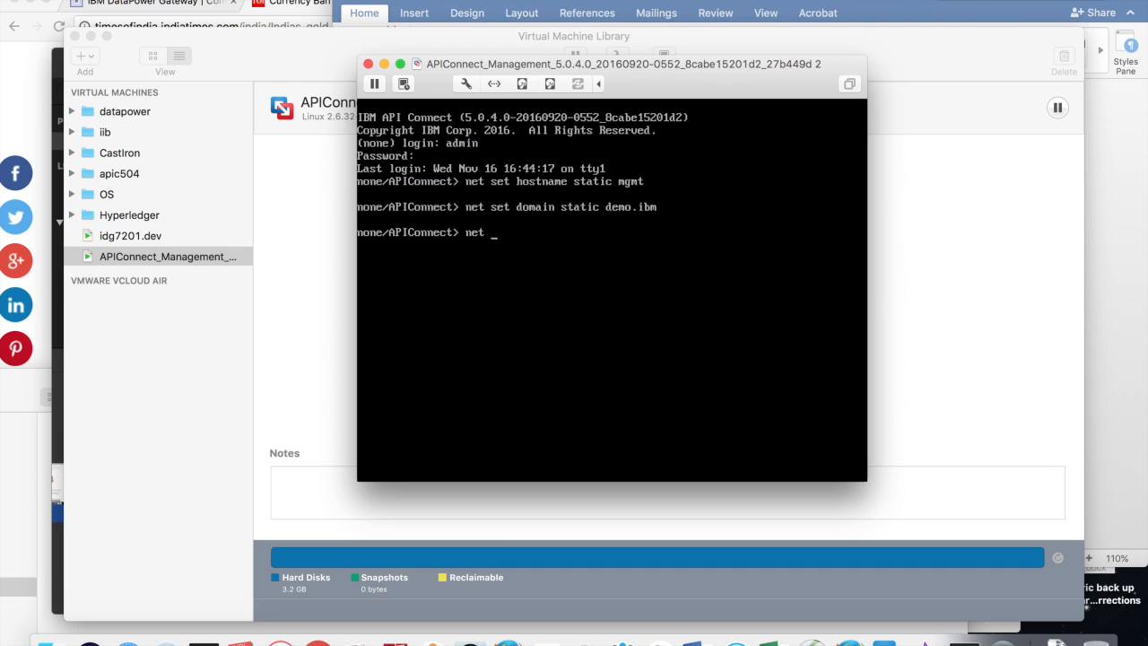
pyautogui.write('set eth0 address 10.0')
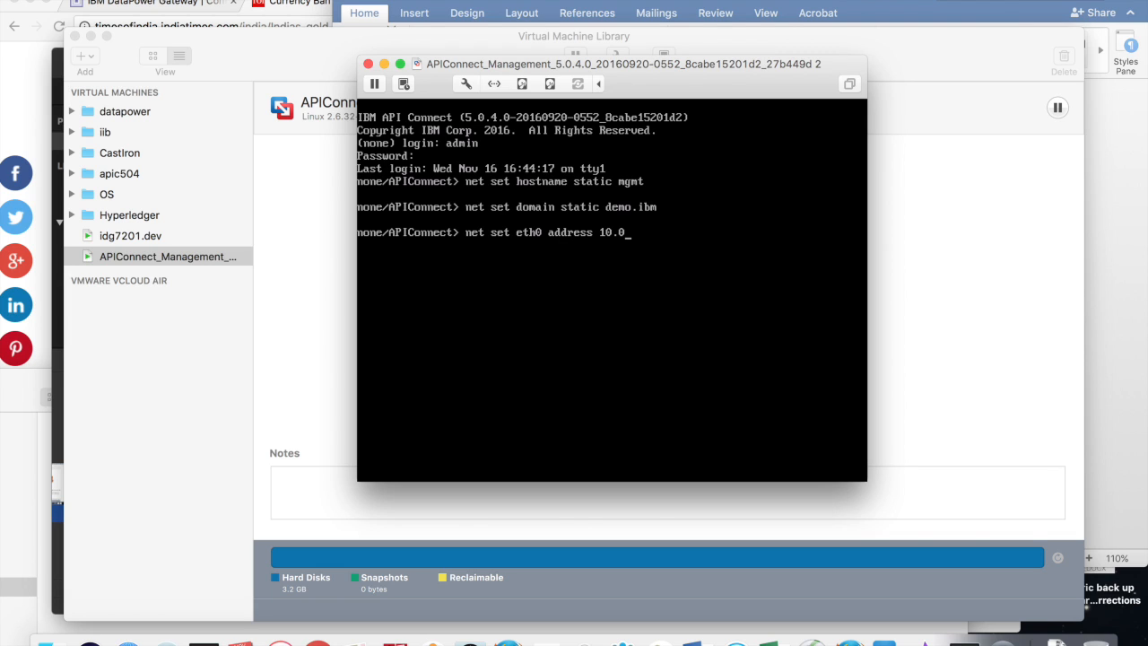
pyautogui.write('.0.11 mask 255.255.255.0')
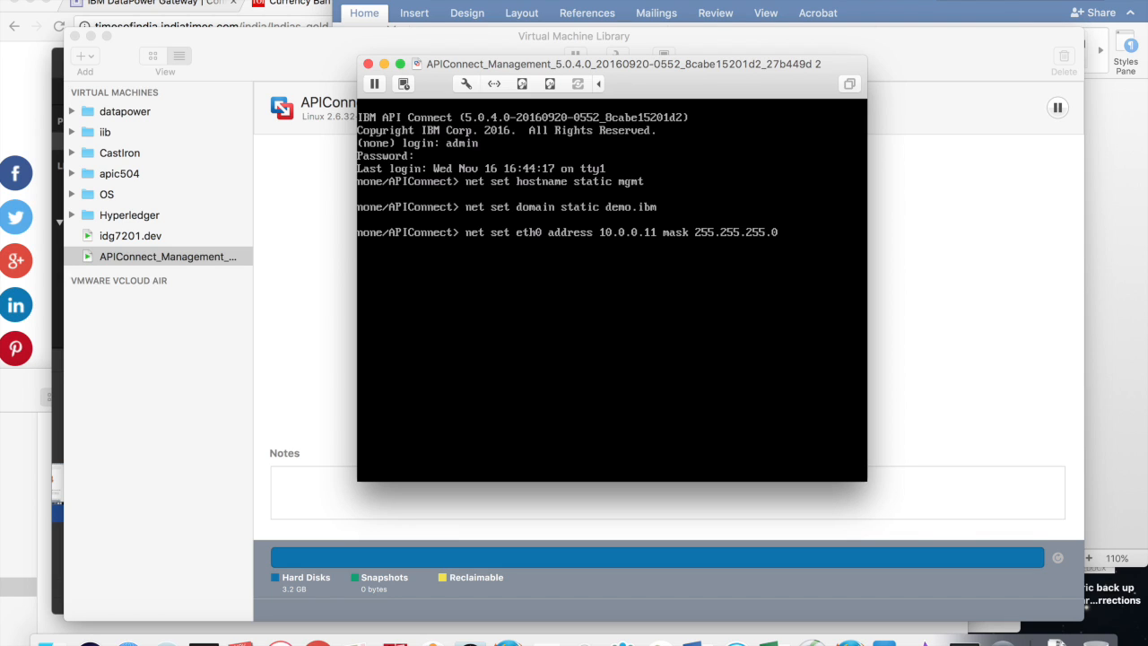
pyautogui.press('Return')
pyautogui.write('net set gateway static 10.0.0.2')
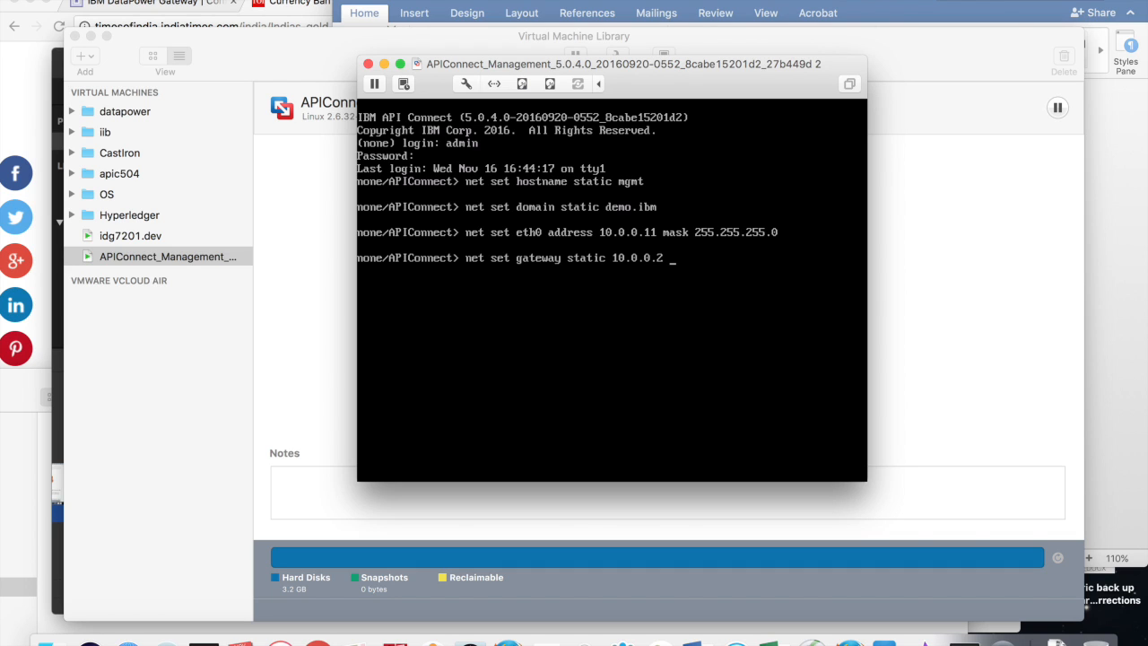
pyautogui.write(' eth0')
pyautogui.press('Return')
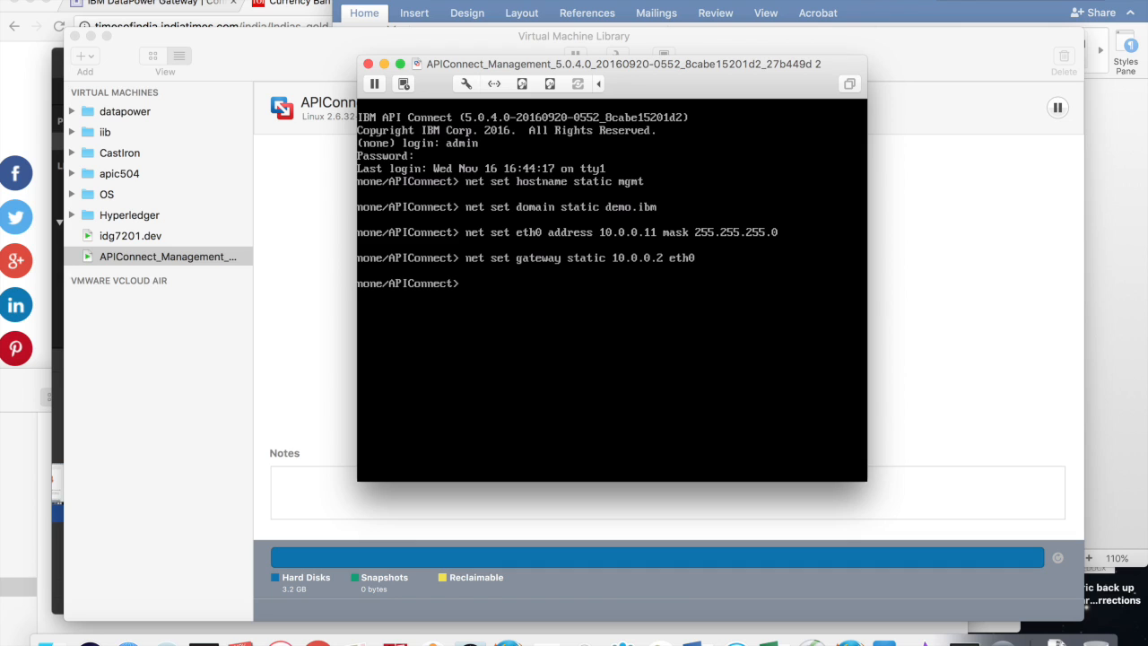
pyautogui.write('net set nameserver stati')
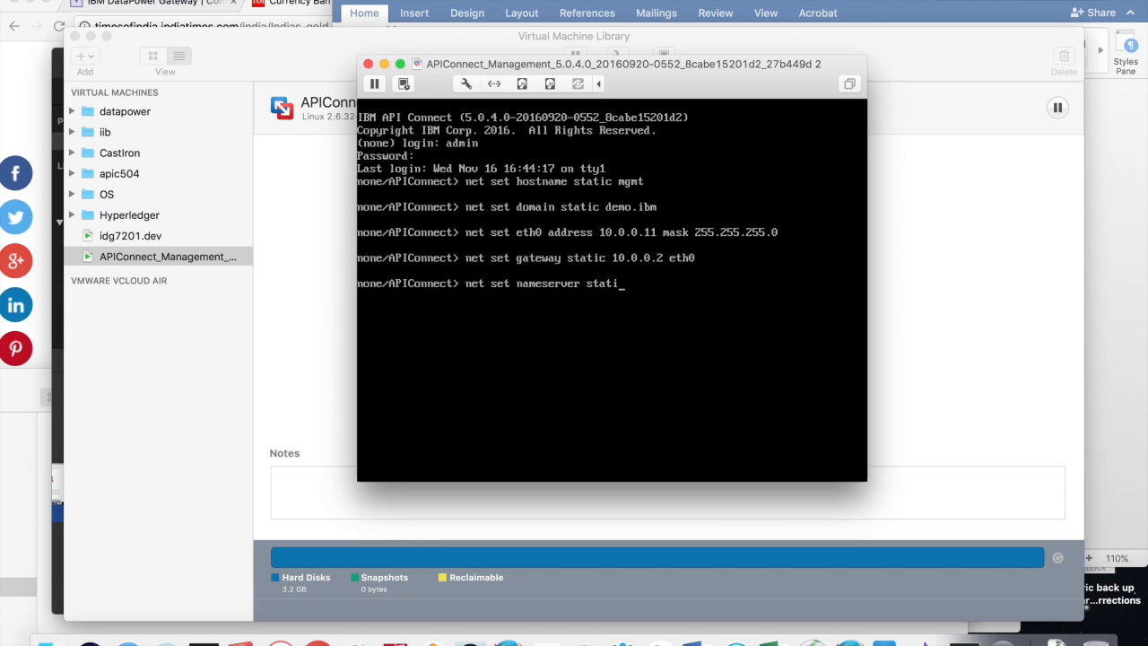
pyautogui.write('c 10.0.0.2')
pyautogui.press('Return')
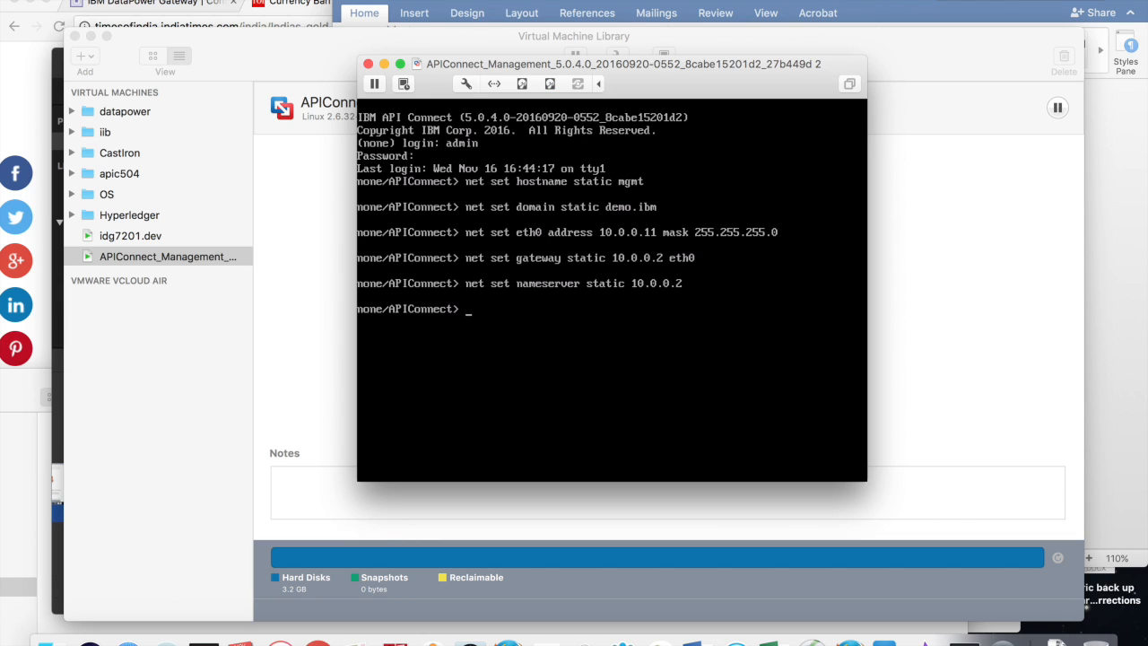
# Step: Set NTP server 81.168.77.149 and domain search none, then enter the dp.demo.ibm etchost command
pyautogui.write('net set ntp static 81.1')
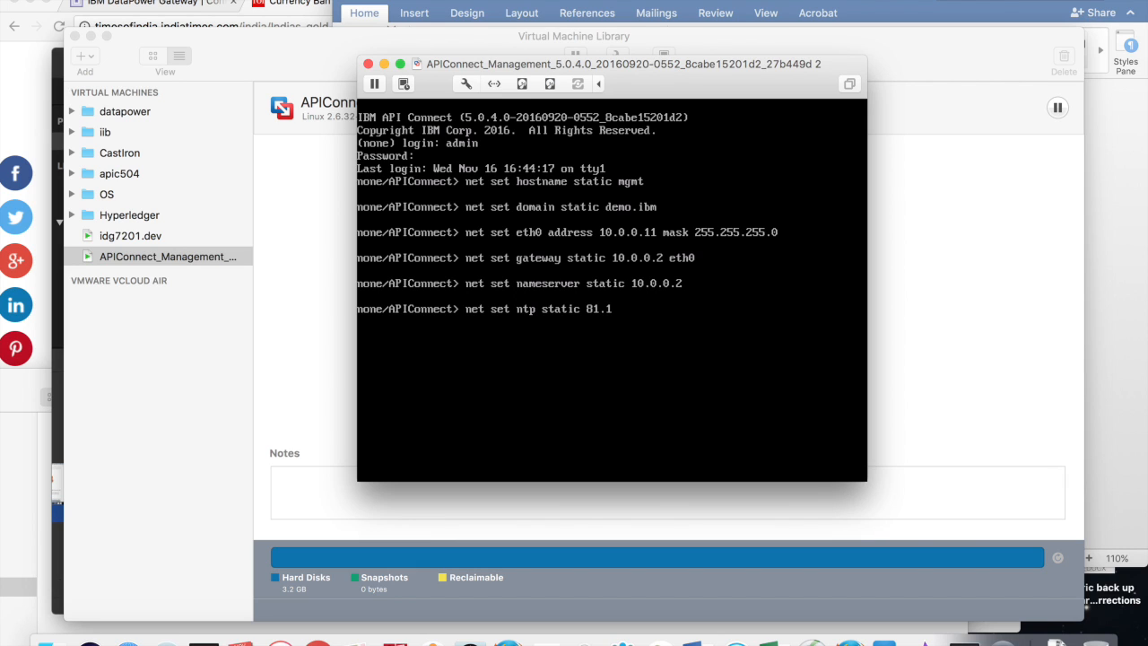
pyautogui.write('68.77.149')
pyautogui.press('?')
pyautogui.press('Return')
pyautogui.write('net search none')
pyautogui.press('Return')
pyautogui.write('net set ')
pyautogui.write('s')
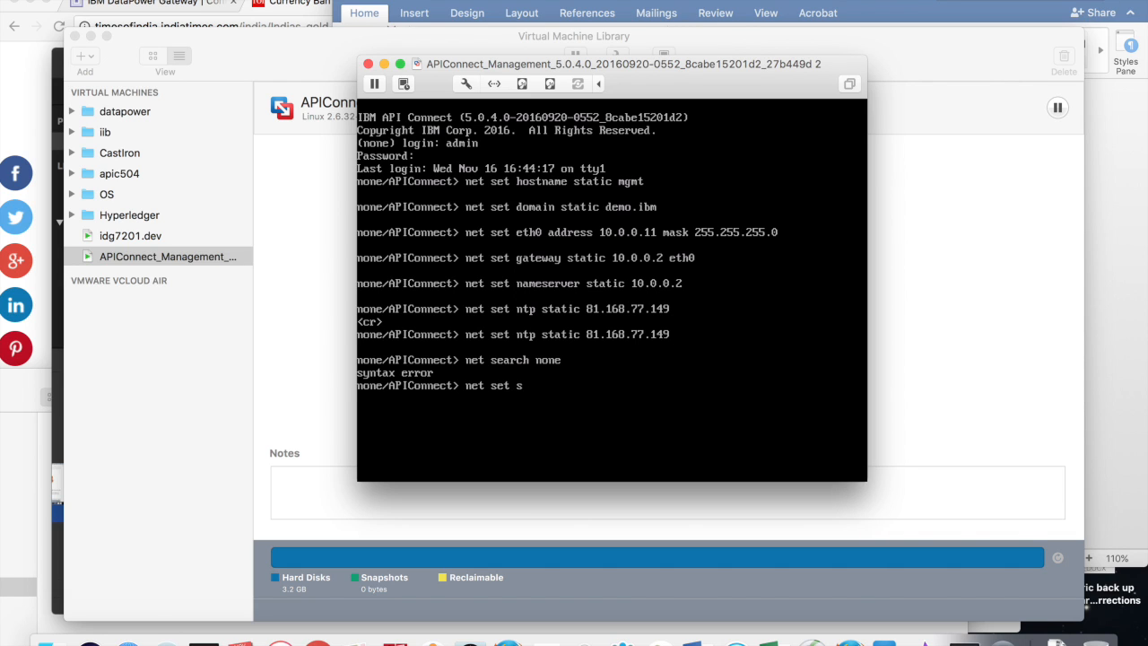
pyautogui.write('earch none')
pyautogui.press('Return')
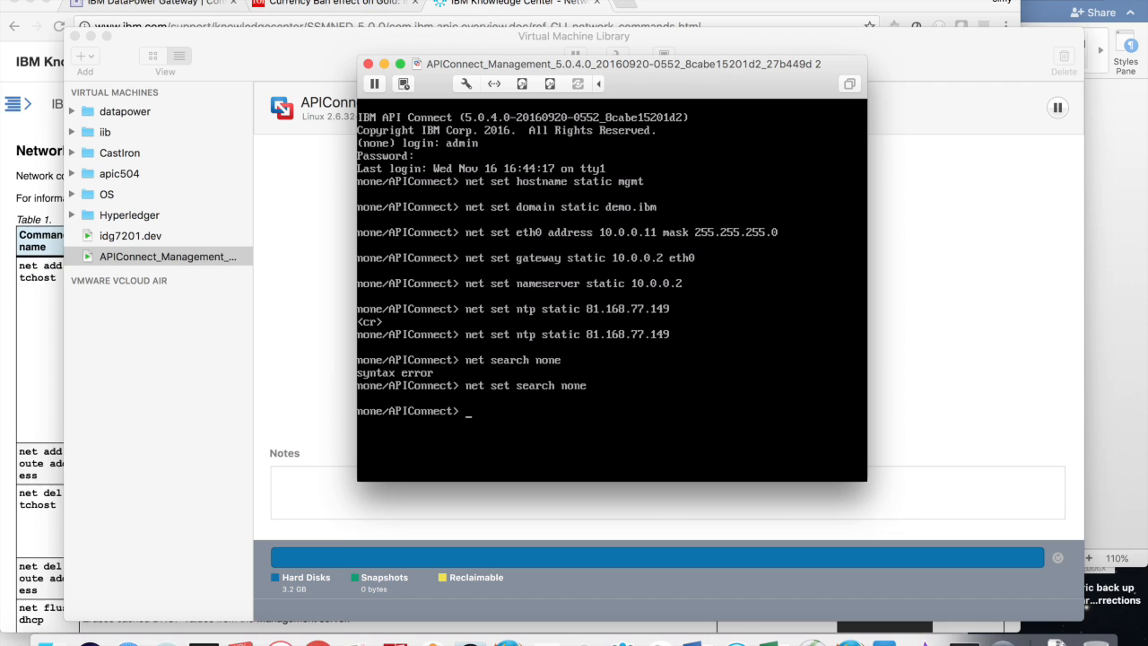
pyautogui.write('net add etchost address 10.0.0.10')
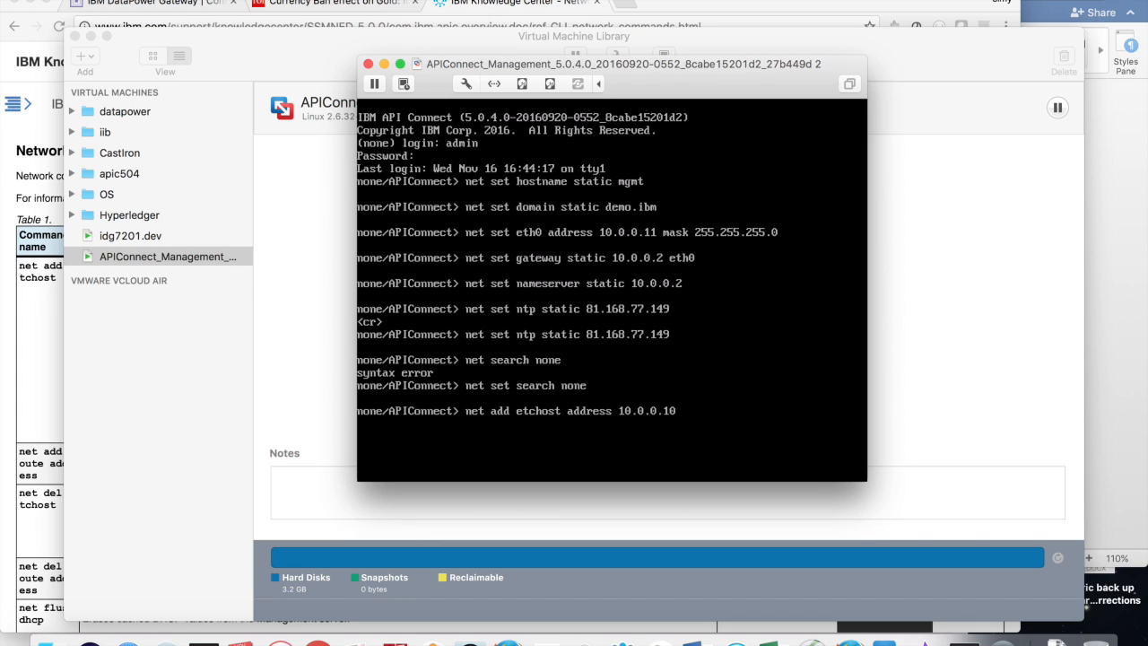
pyautogui.write(' hostname dp.demo.ibm')
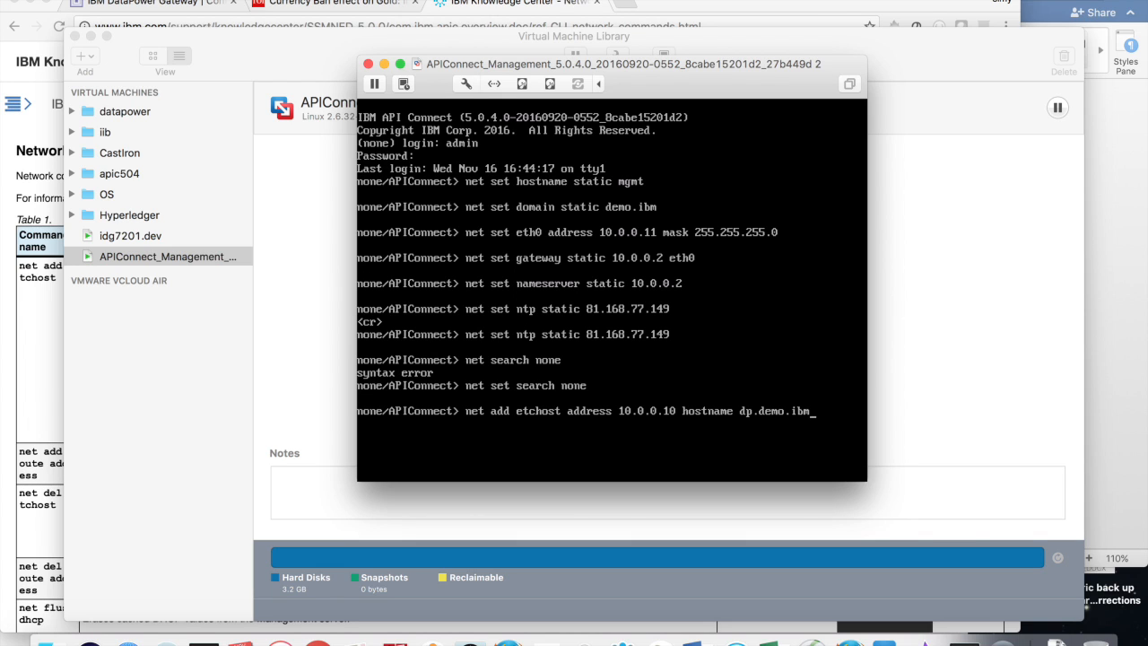
# Step: Add host entries dp.demo.ibm (10.0.0.10) and portal.demo.ibm (10.0.0.12)
pyautogui.press('Return')
pyautogui.write('net add etc')
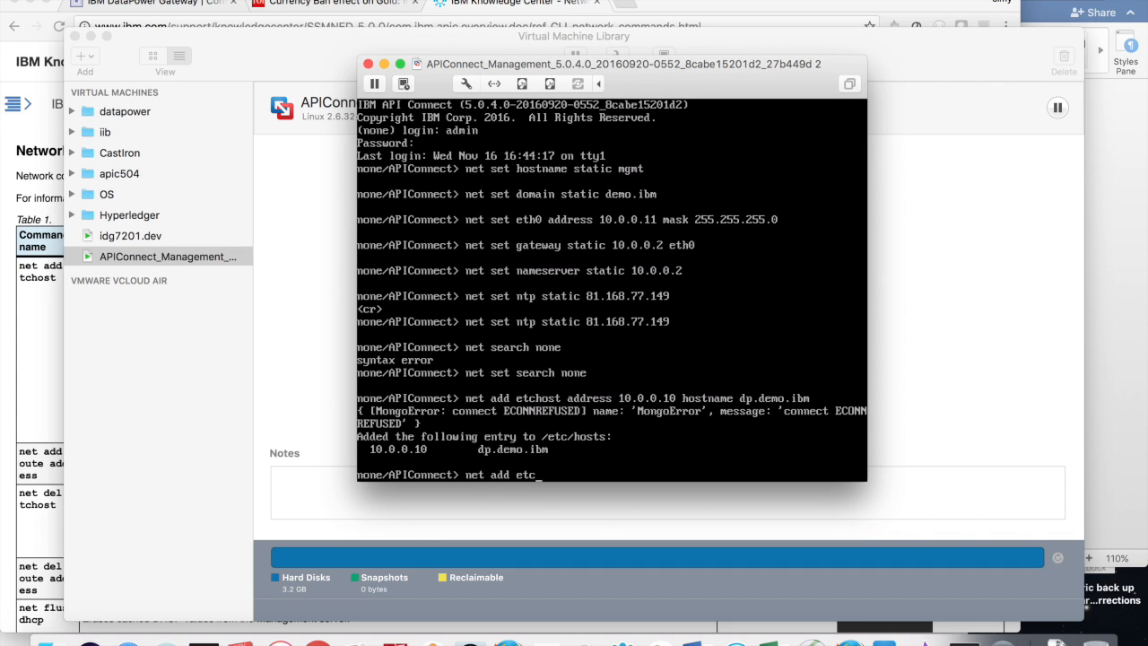
pyautogui.write('host address 10.0.0.12 ')
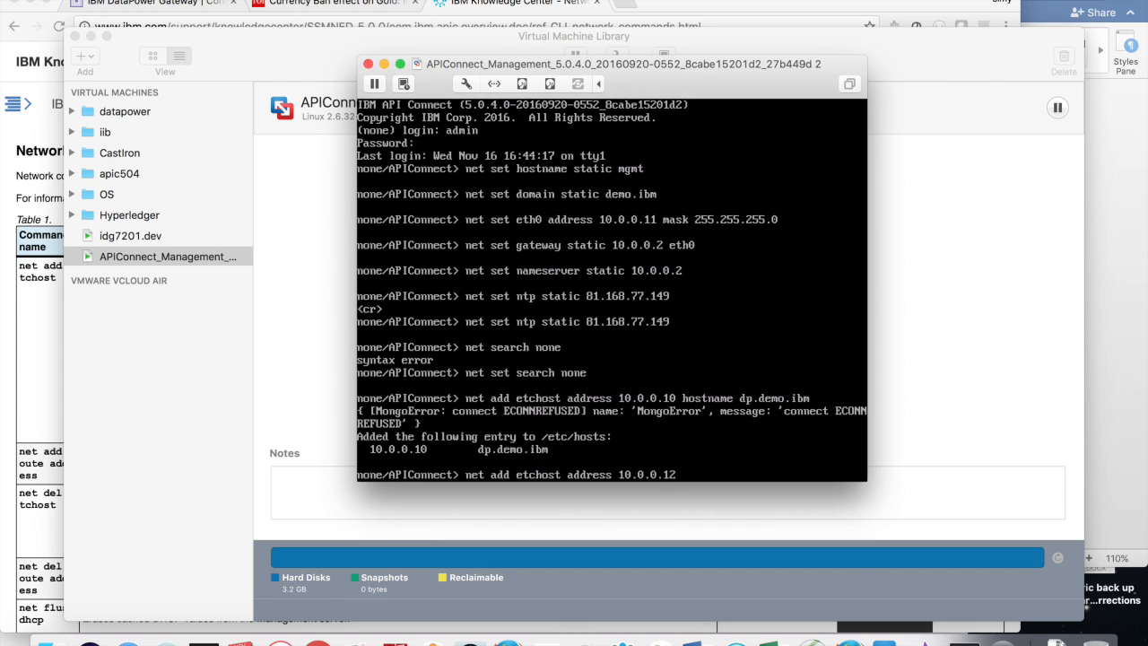
pyautogui.write('hostname portal.demo.ibm')
pyautogui.press('Return')
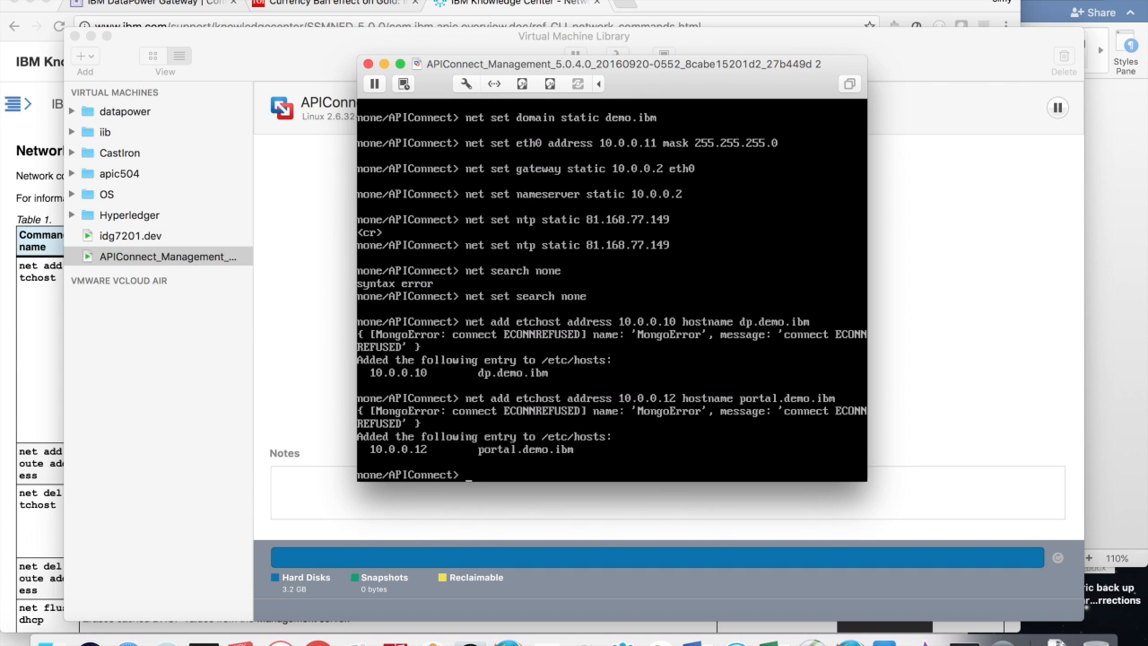
# Step: Restart networking and list all network settings with net show all
pyautogui.write('net restart')
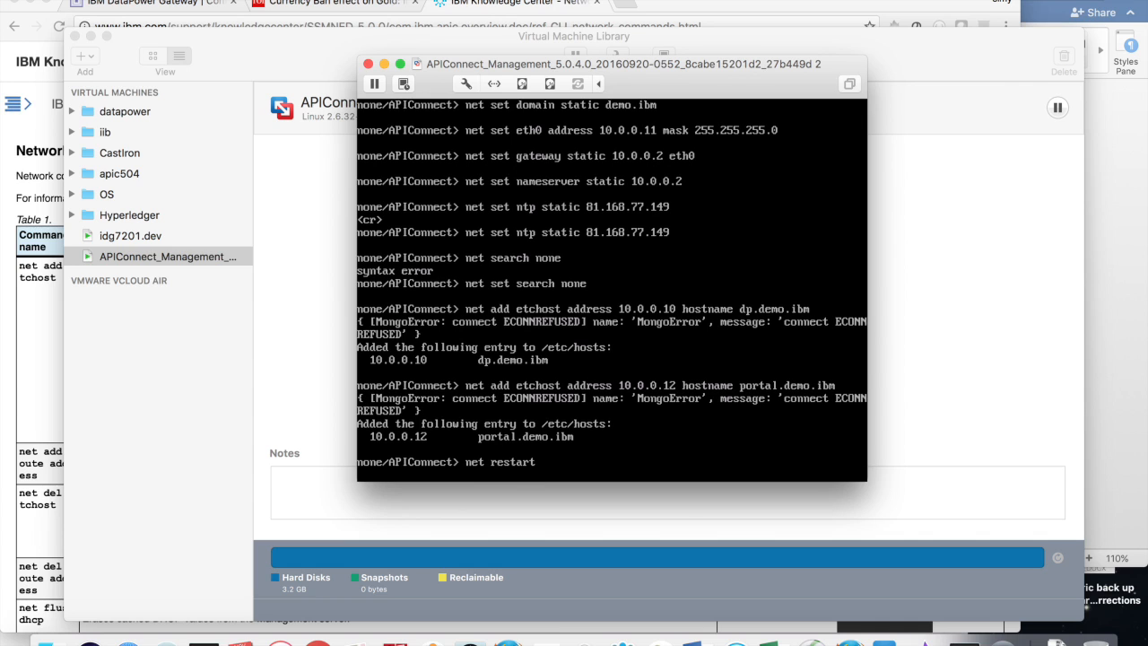
pyautogui.press('Return')
pyautogui.write('net sow')
pyautogui.press('BackSpace')
pyautogui.press('BackSpace')
pyautogui.write('ho')
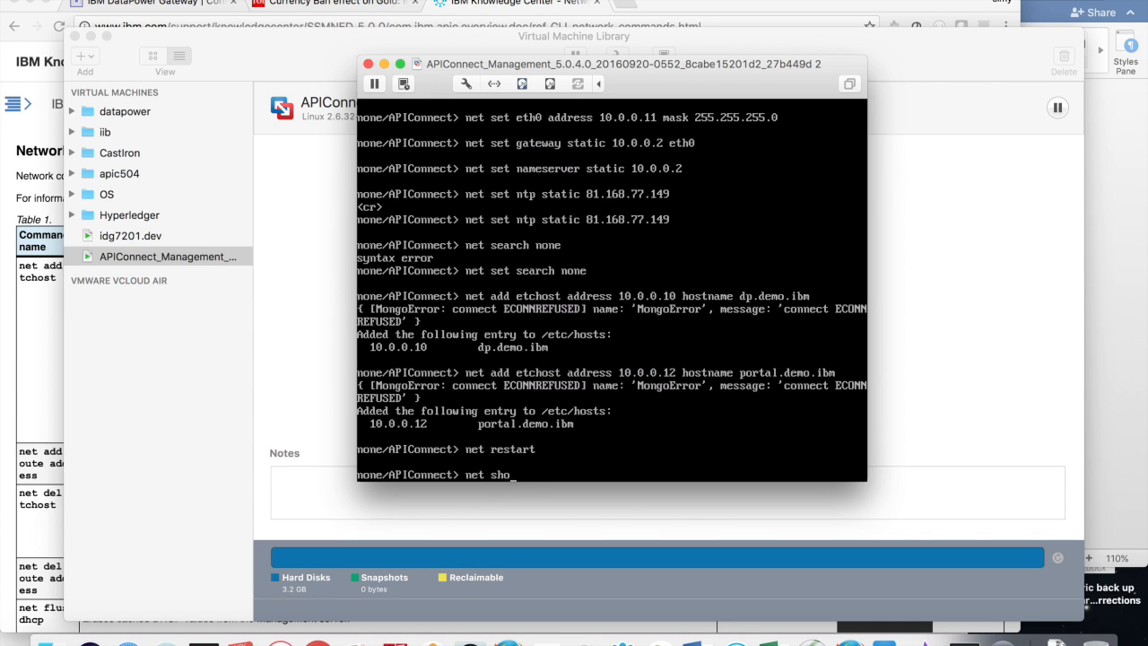
pyautogui.write('w all')
pyautogui.press('Return')
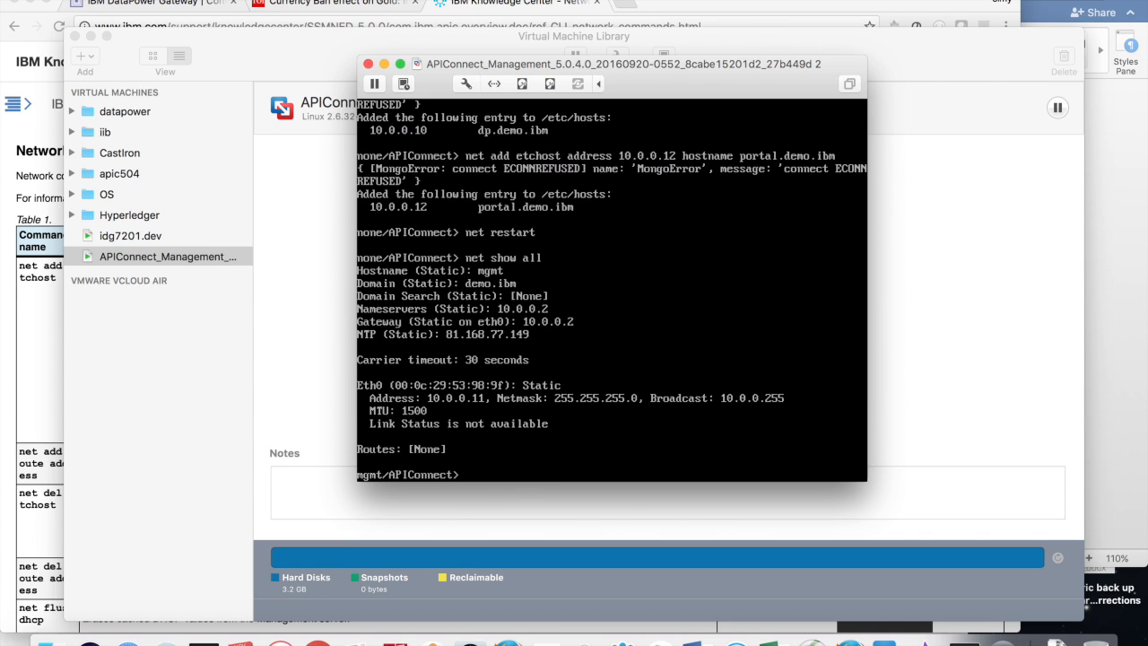
# Step: Run system show status repeatedly until the runtime reports Up
pyautogui.write('system show status')
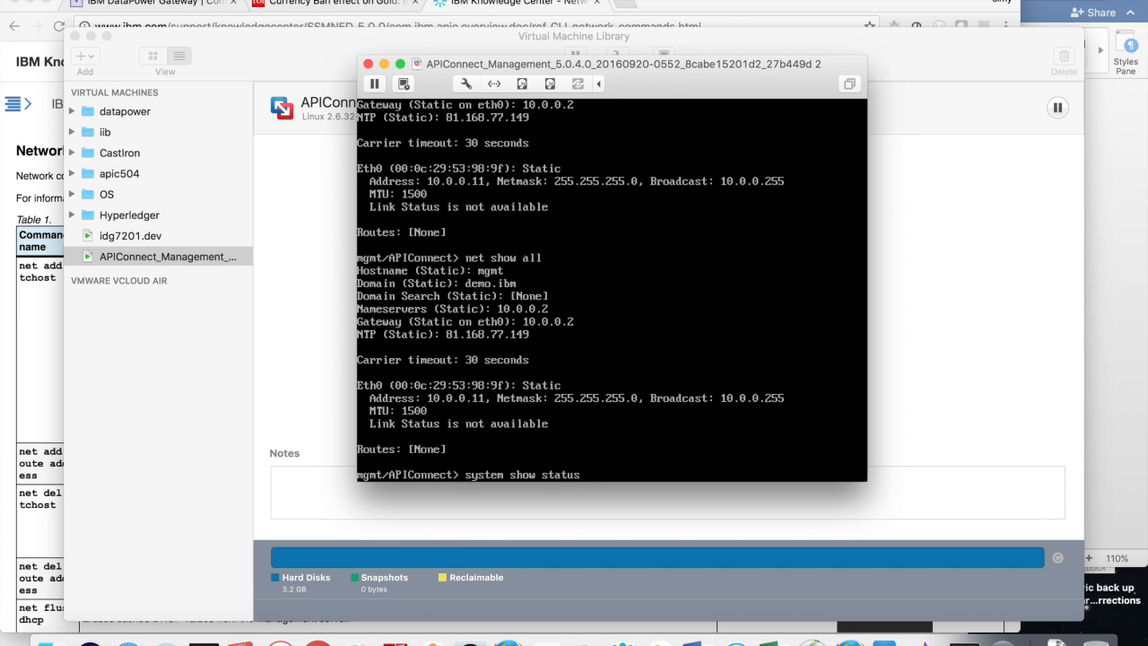
pyautogui.press('Return')
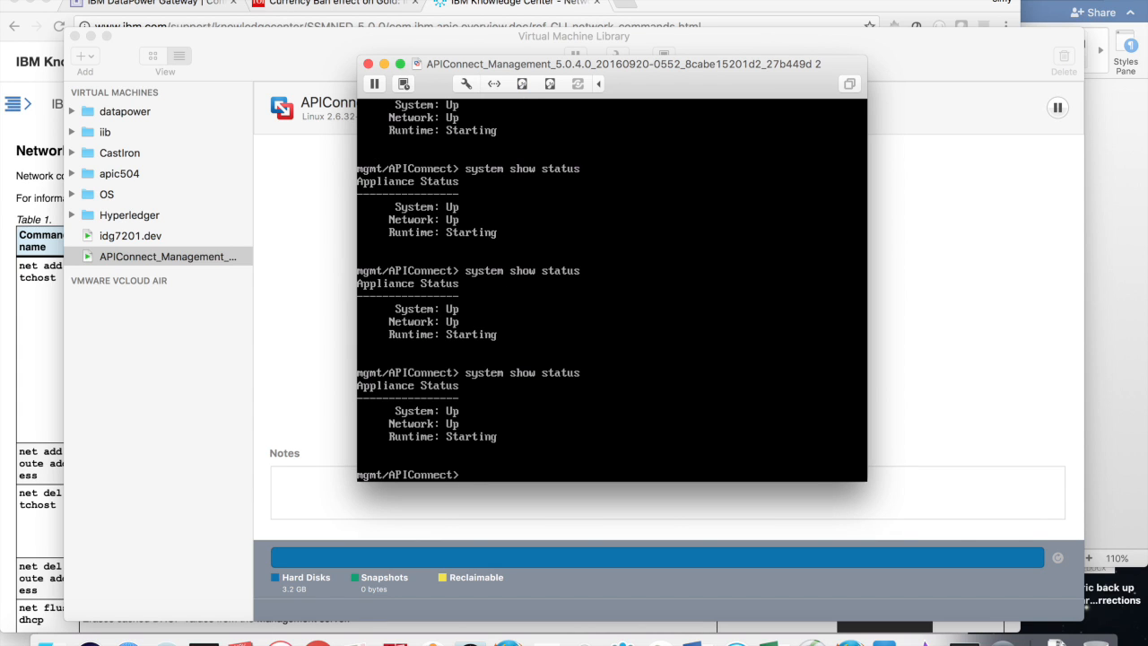
pyautogui.press('Up')
pyautogui.press('Return')
pyautogui.write('net ping dp.demo.i')
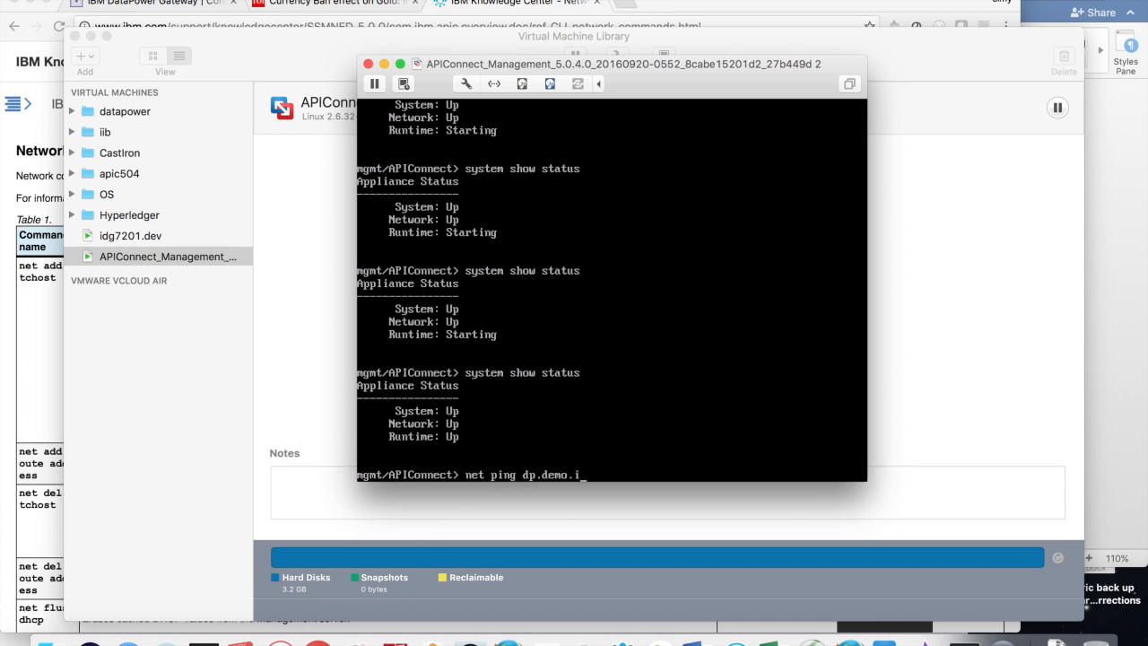
pyautogui.write('bm')
pyautogui.press('Return')
pyautogui.write('net ping www.ibm.com')
pyautogui.press('Return')
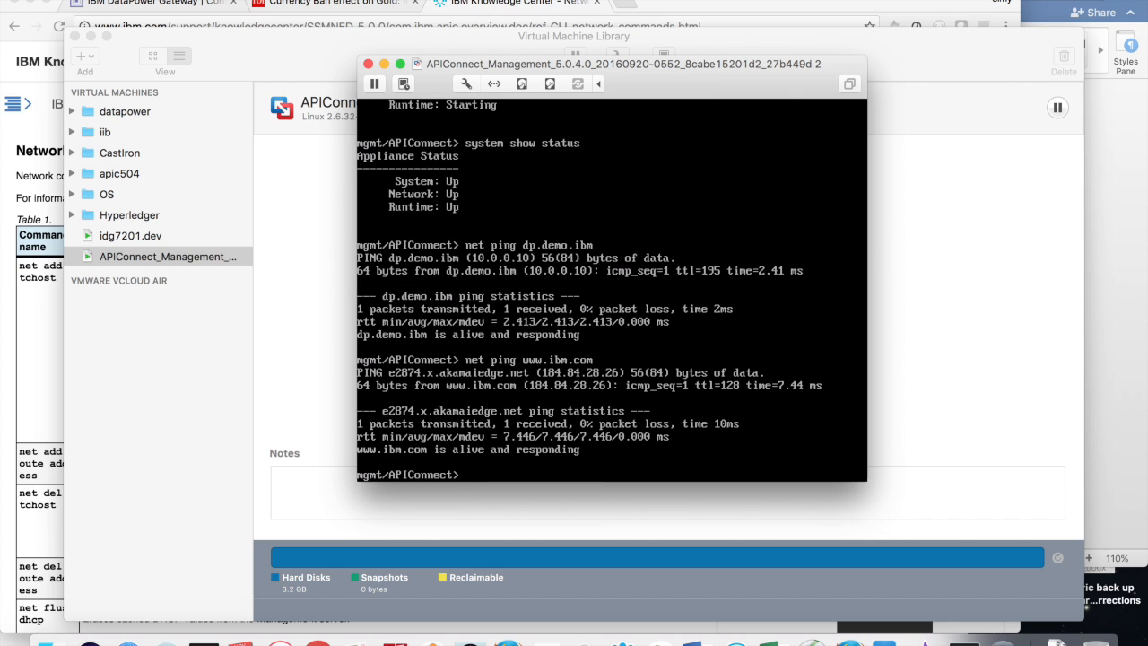
pyautogui.click(261, 4)
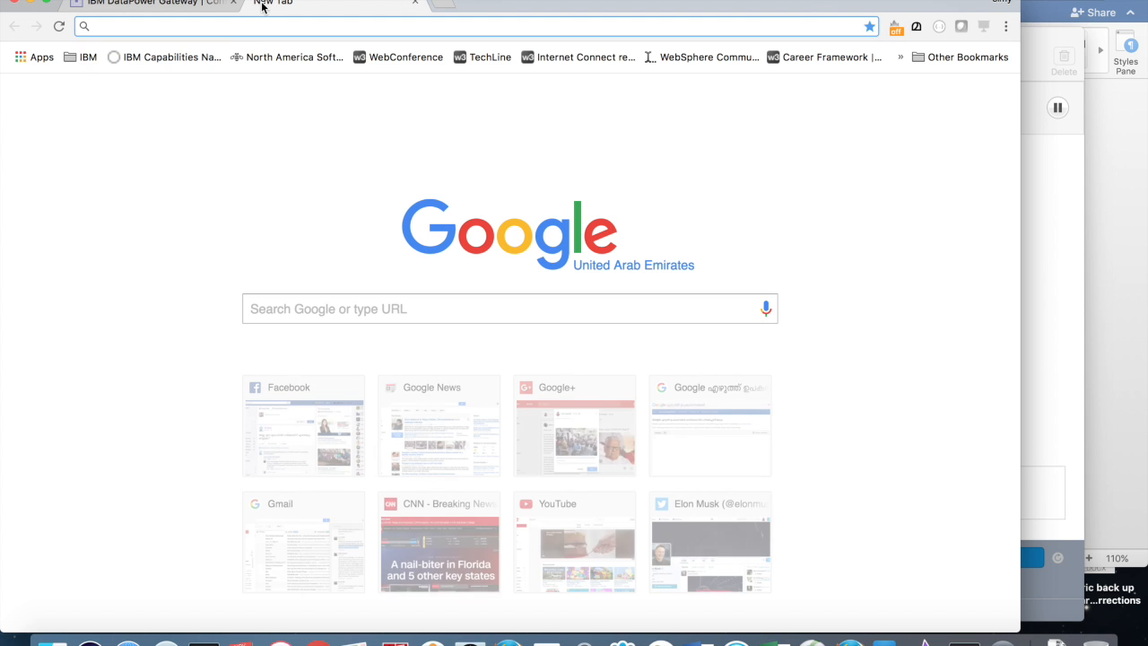
pyautogui.write('htt')
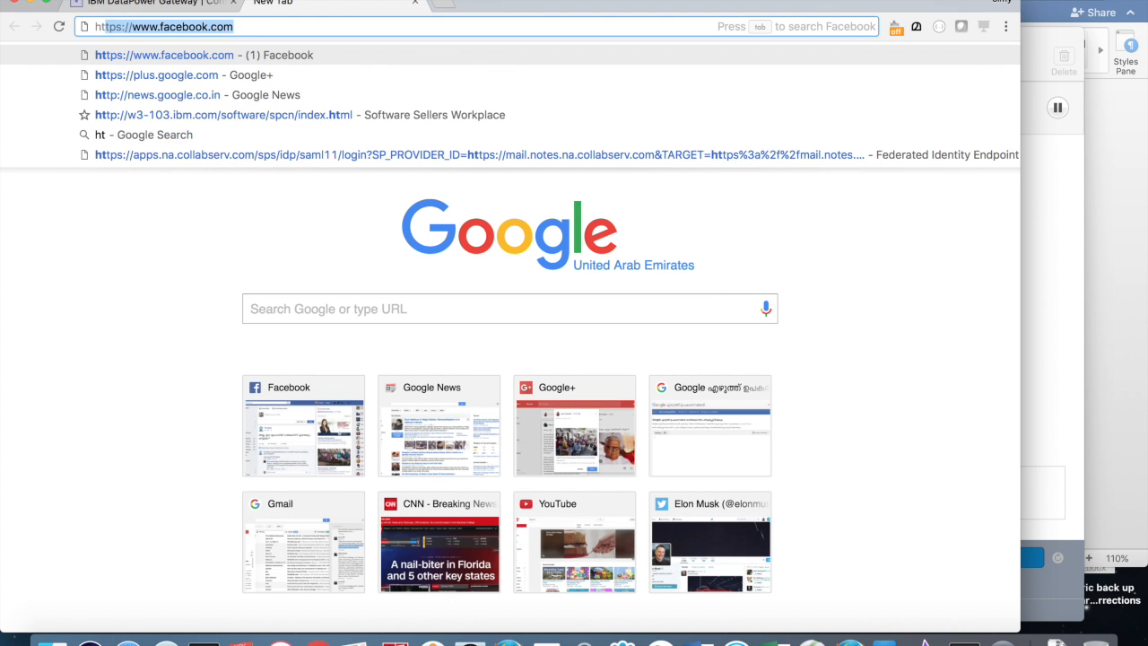
pyautogui.write('ps://10.')
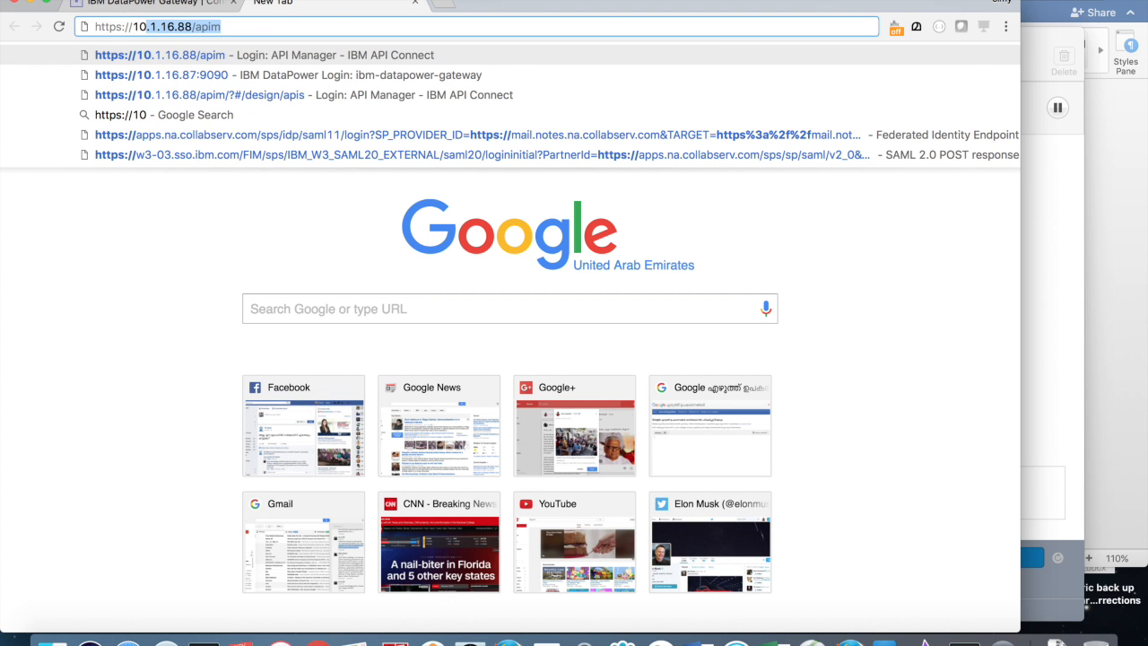
pyautogui.write('0.0')
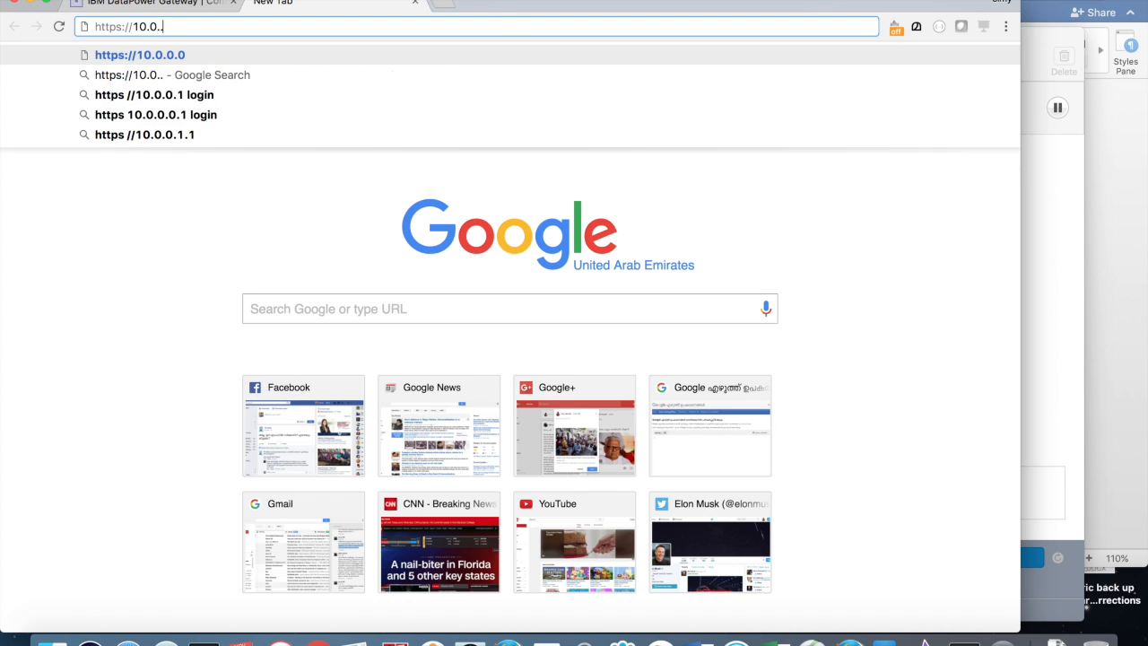
pyautogui.write('.11/cmc')
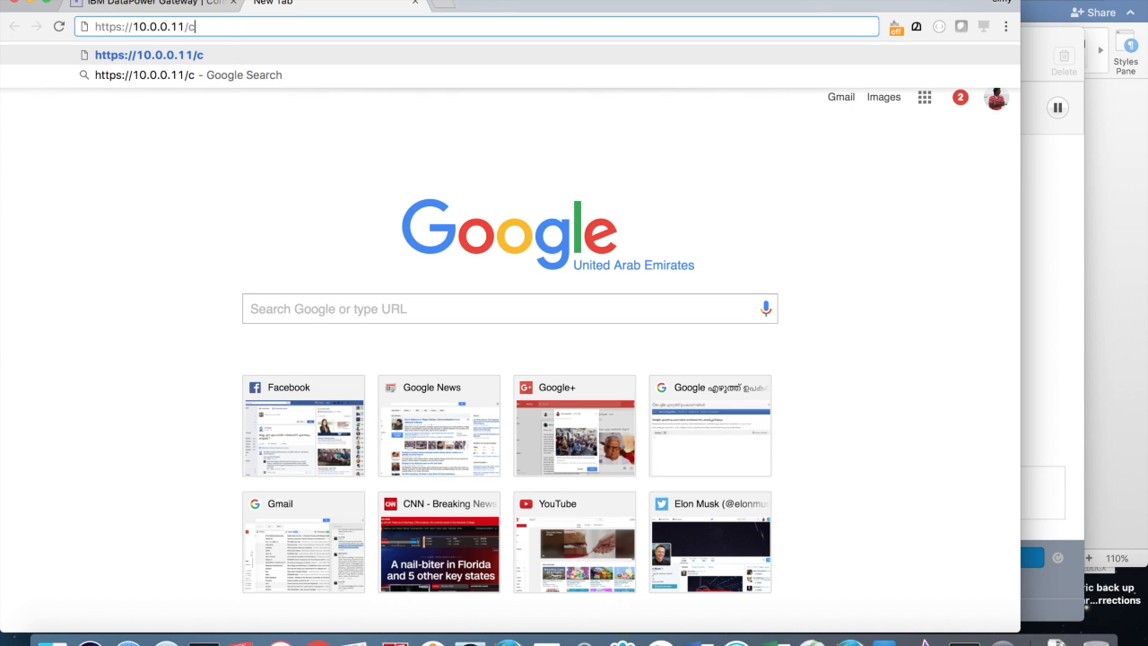
pyautogui.press('Return')
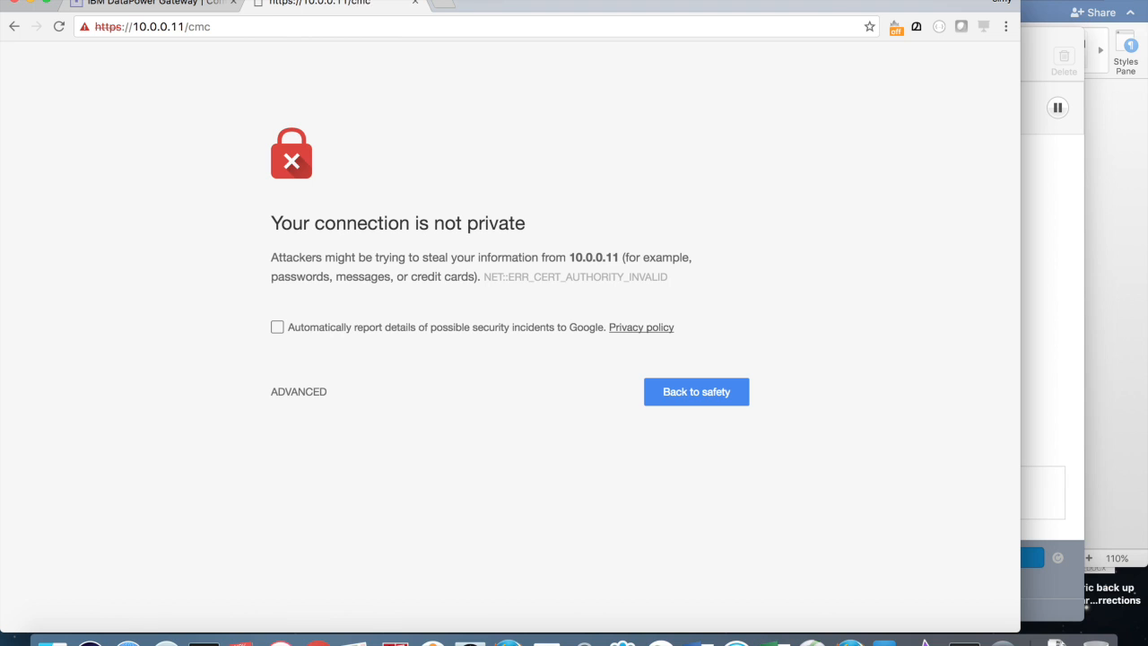
pyautogui.click(287, 395)
pyautogui.click(283, 526)
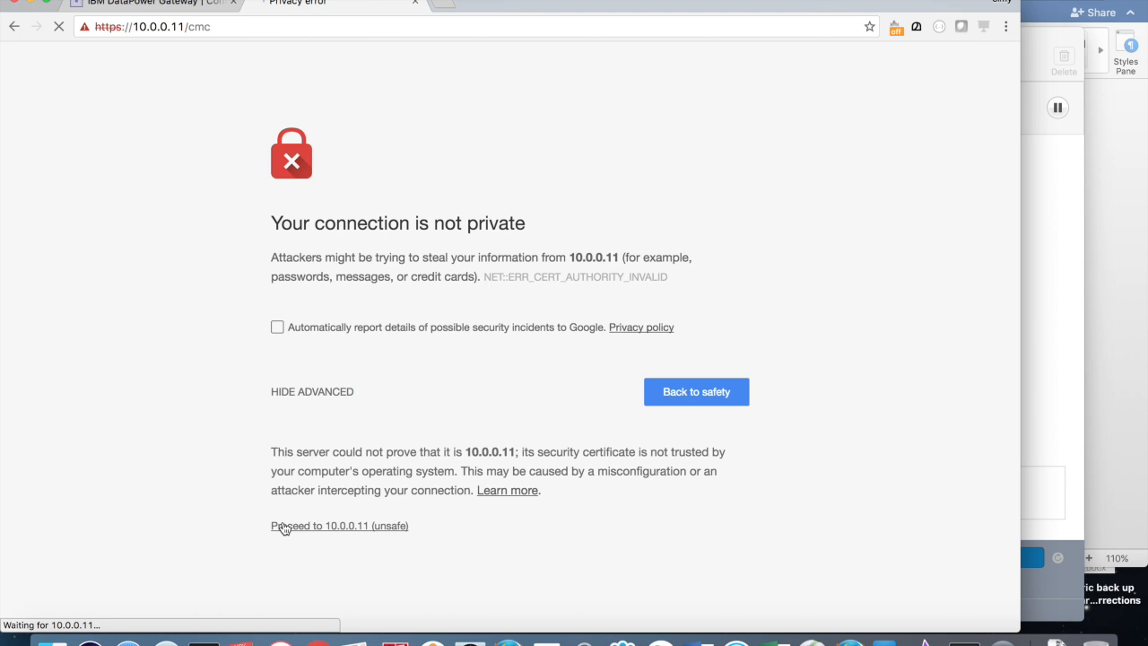
# Step: Sign in to Cloud Manager with the admin username and password
pyautogui.write('admin')
pyautogui.press('Tab')
pyautogui.press('Return')
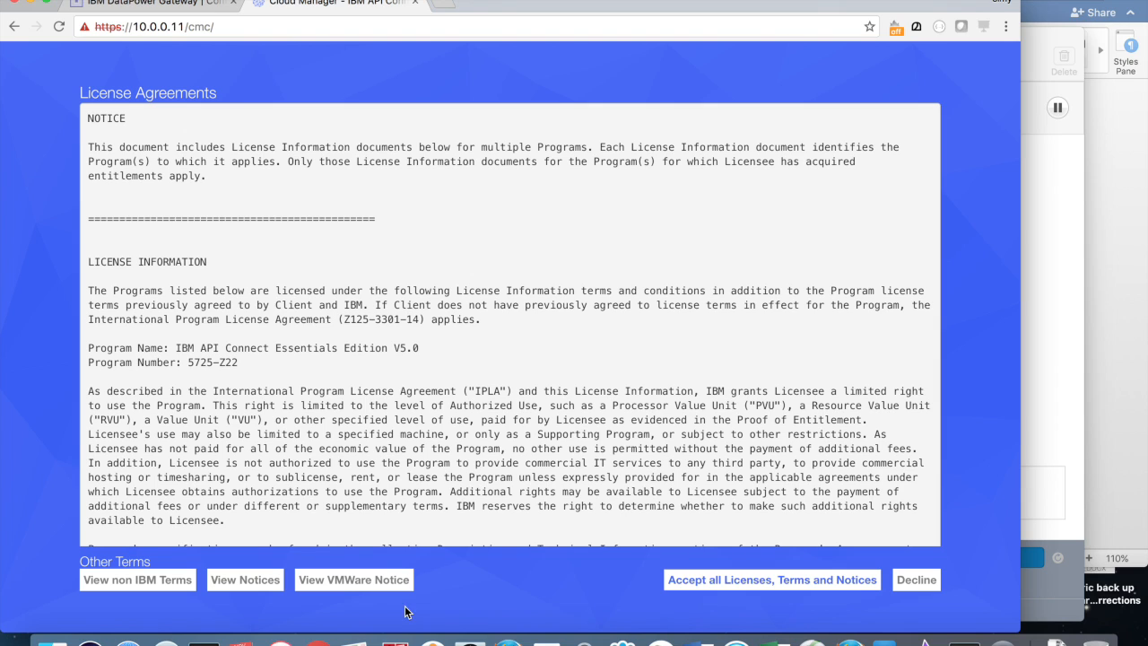
# Step: Accept all licenses, then update the admin profile with an e-mail and a new password
pyautogui.click(682, 579)
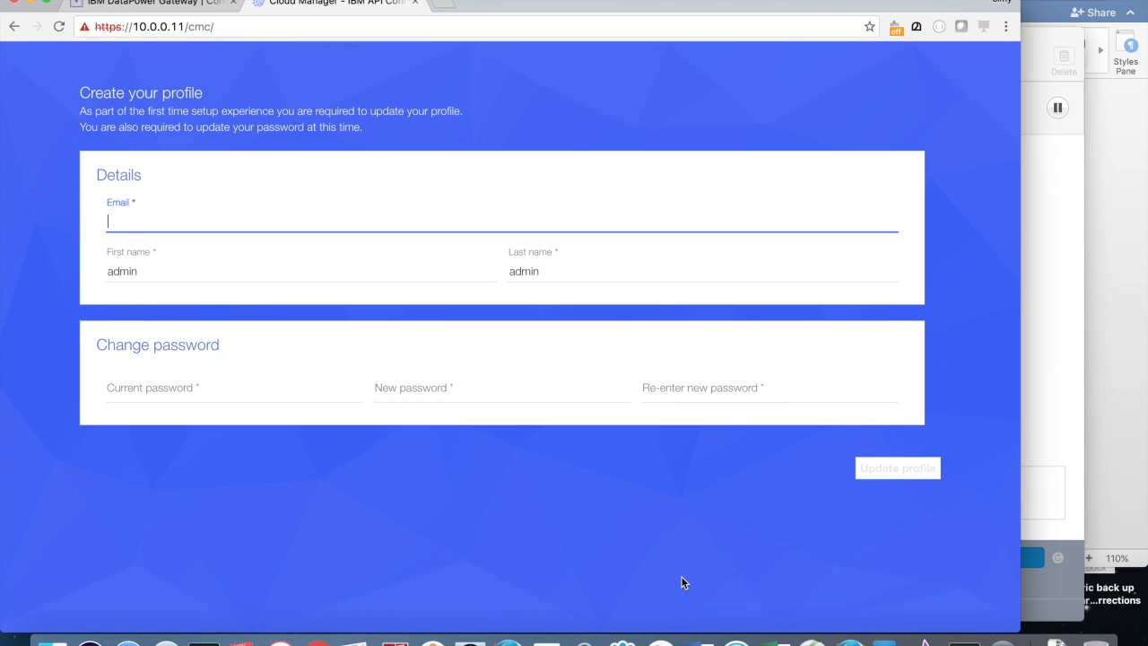
pyautogui.click(191, 390)
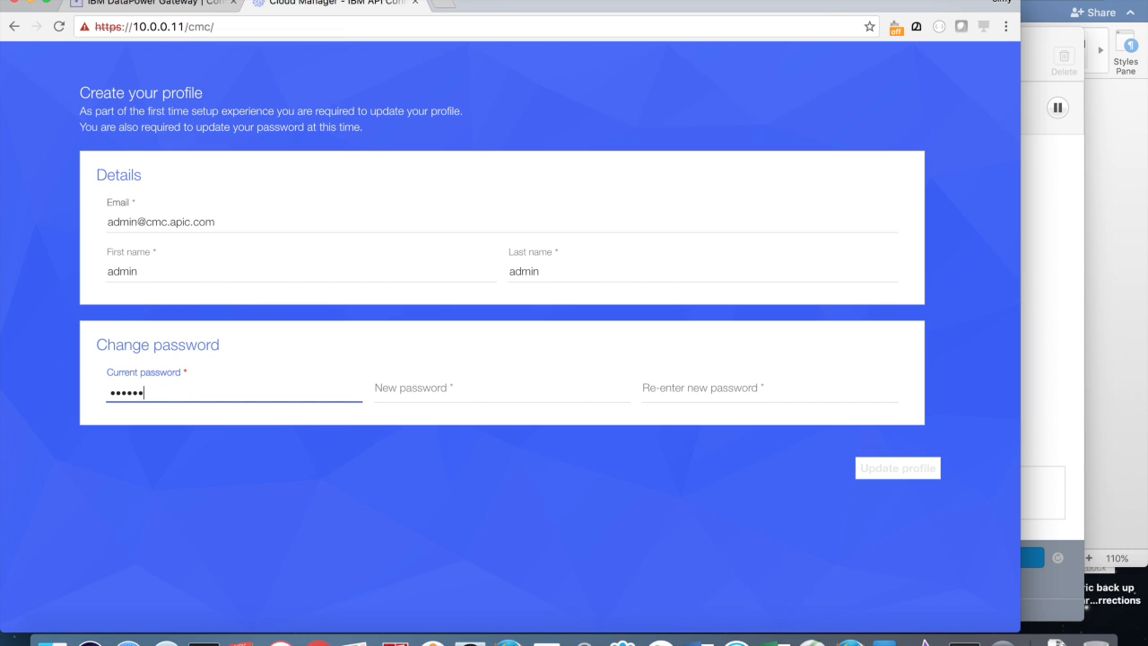
pyautogui.press('Tab')
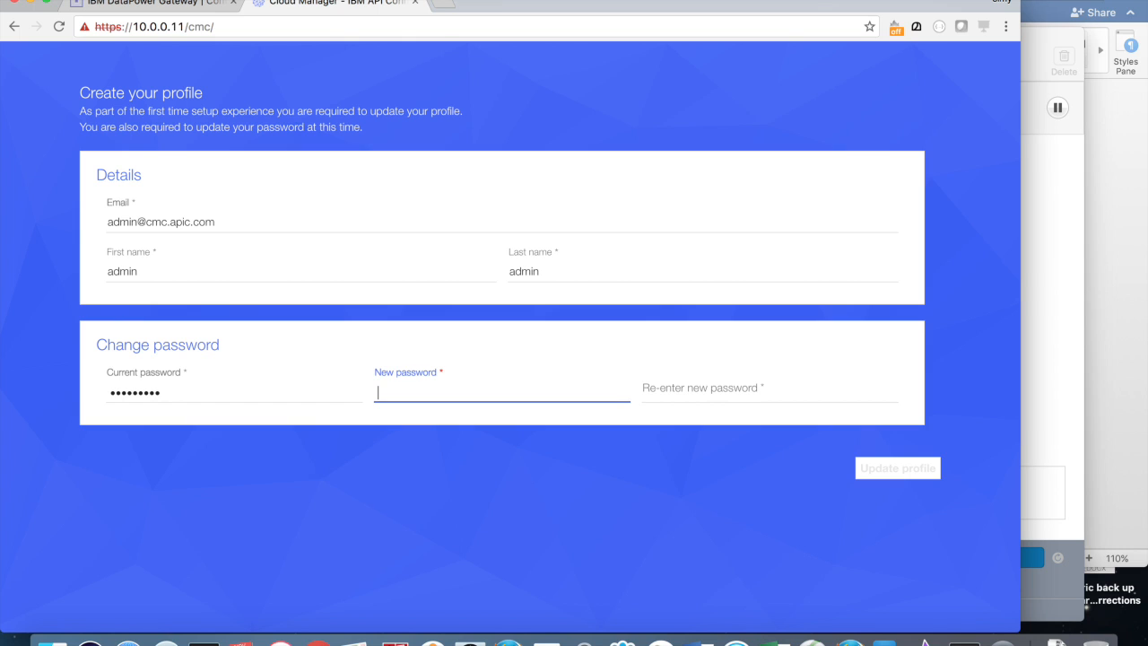
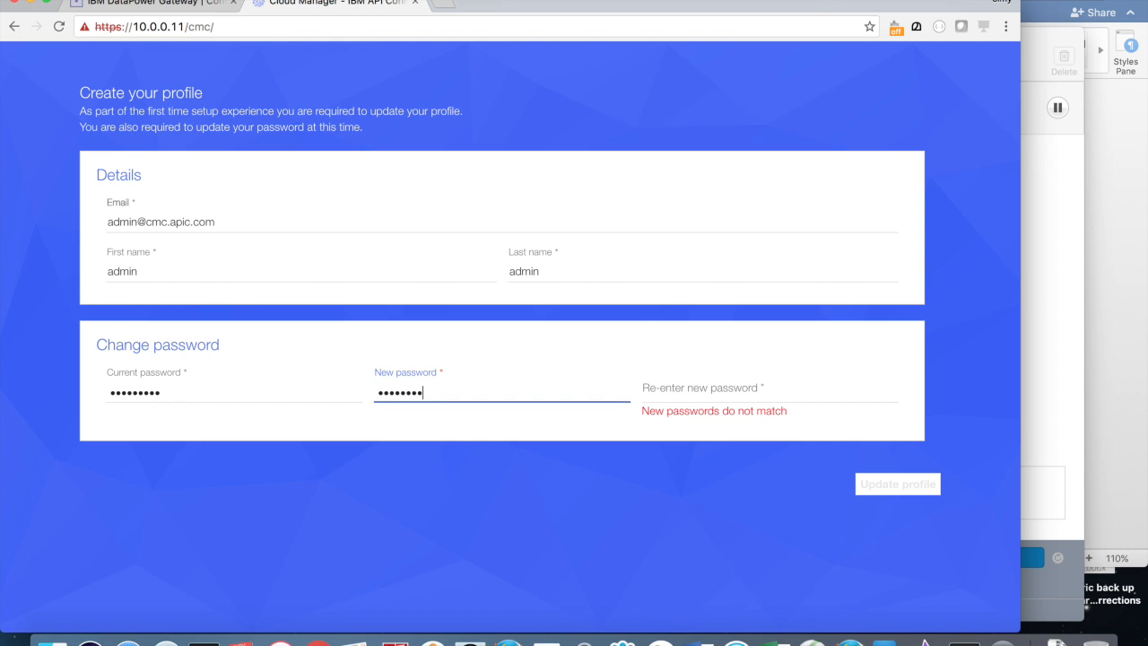
pyautogui.press('Tab')
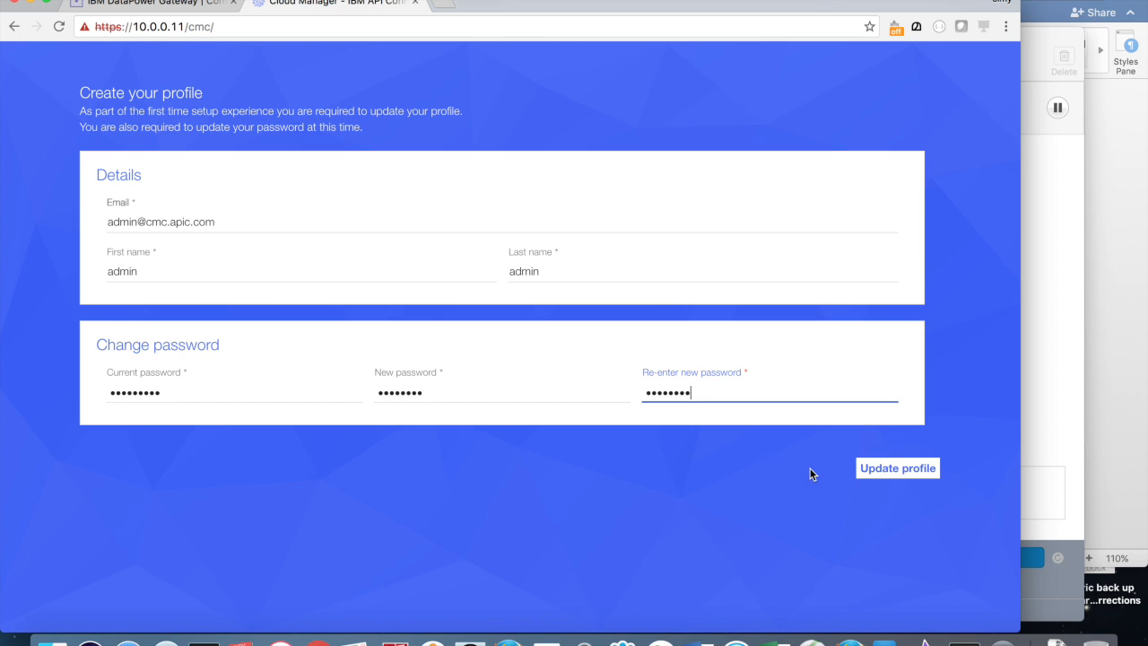
pyautogui.click(887, 463)
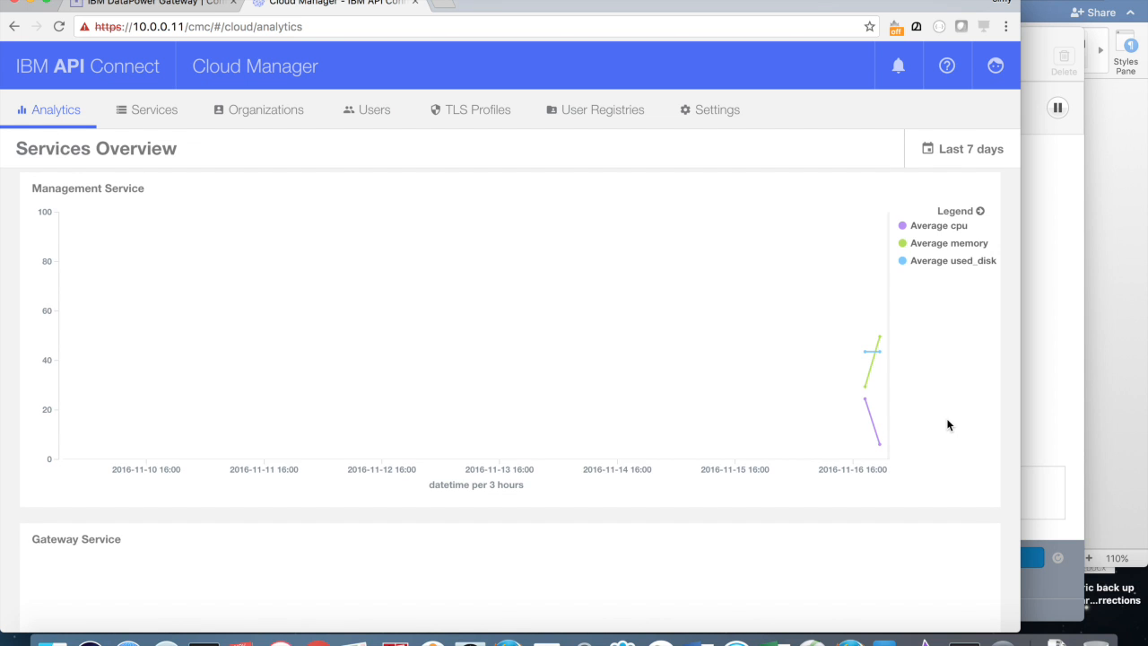
# Step: Go to the Services tab to view the ACTIVE mgmt.demo.ibm server and the empty Gateway
pyautogui.scroll(-3, 948, 425)
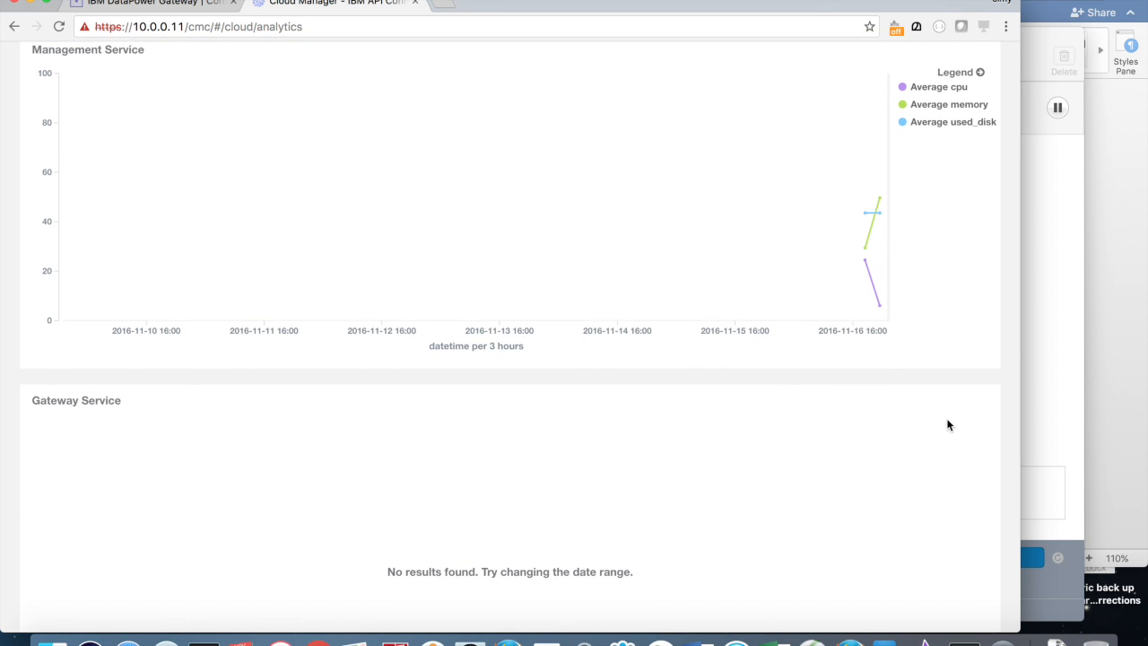
pyautogui.scroll(3, 949, 425)
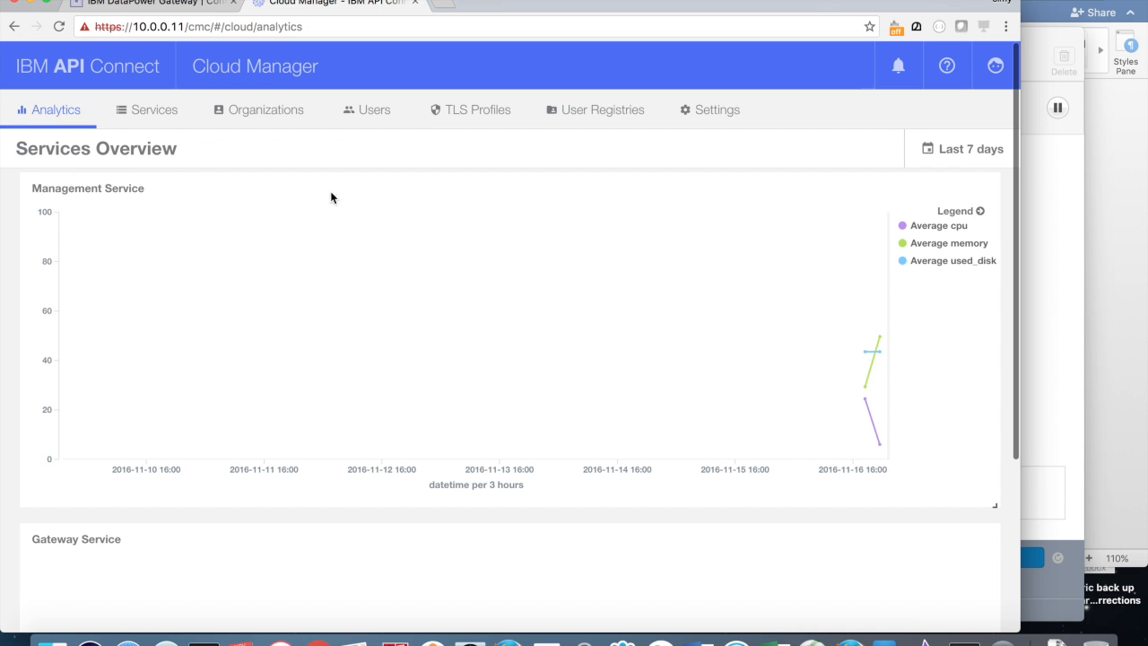
pyautogui.click(156, 115)
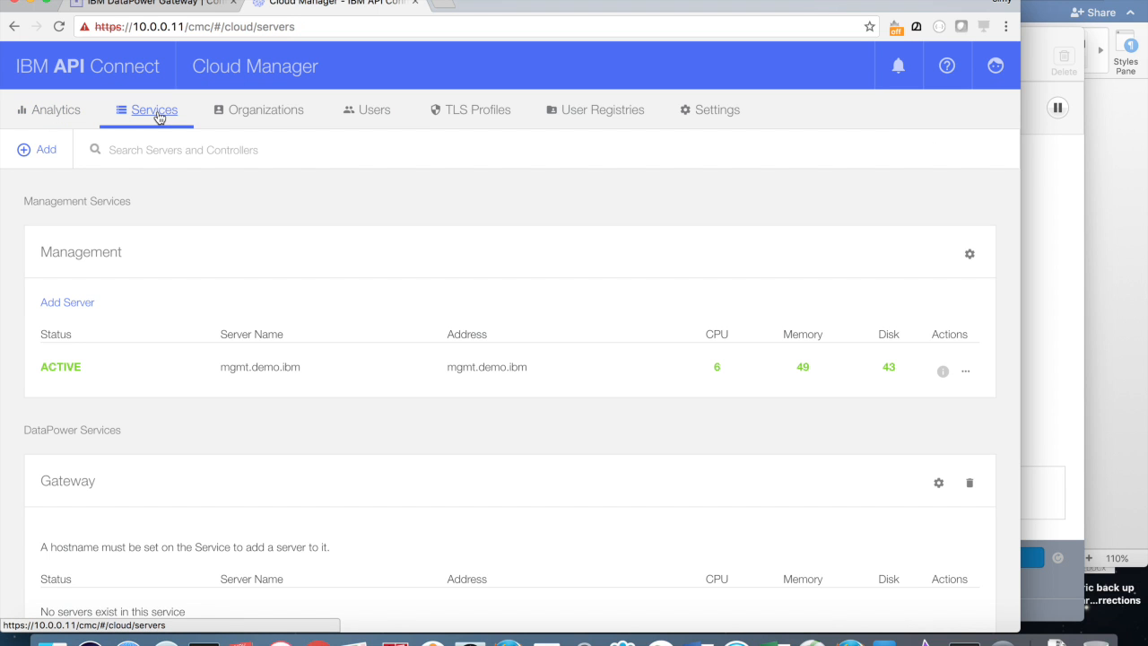
pyautogui.scroll(-2, 225, 290)
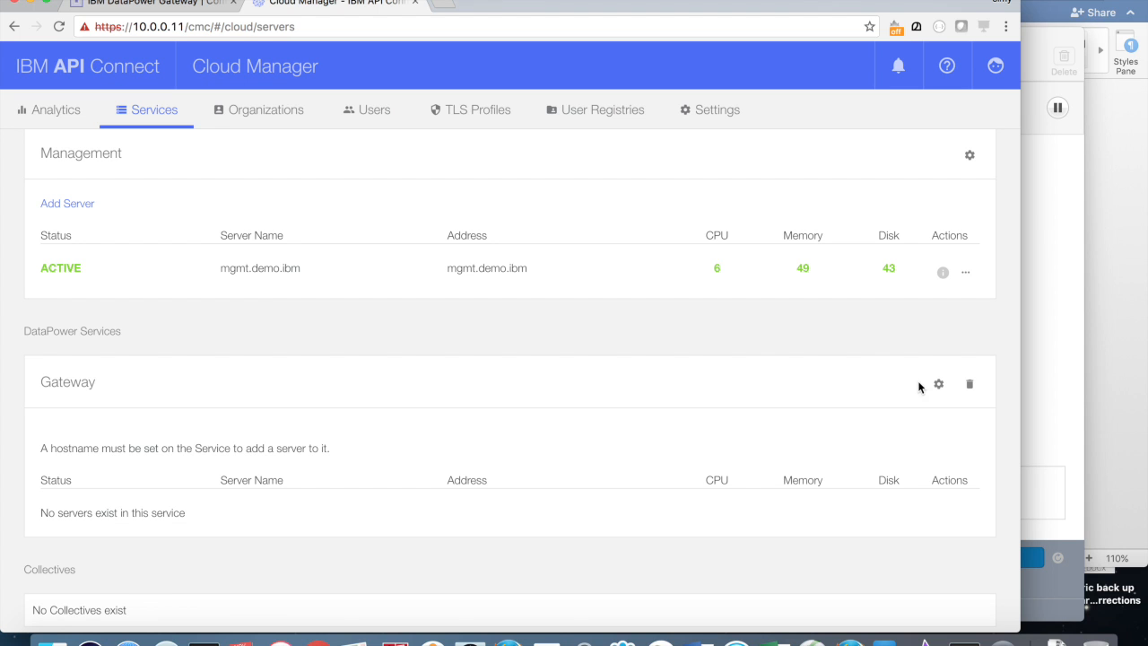
# Step: Enter dp.demo.ibm as the Gateway DataPower service address, keeping port 443, and save
pyautogui.click(940, 386)
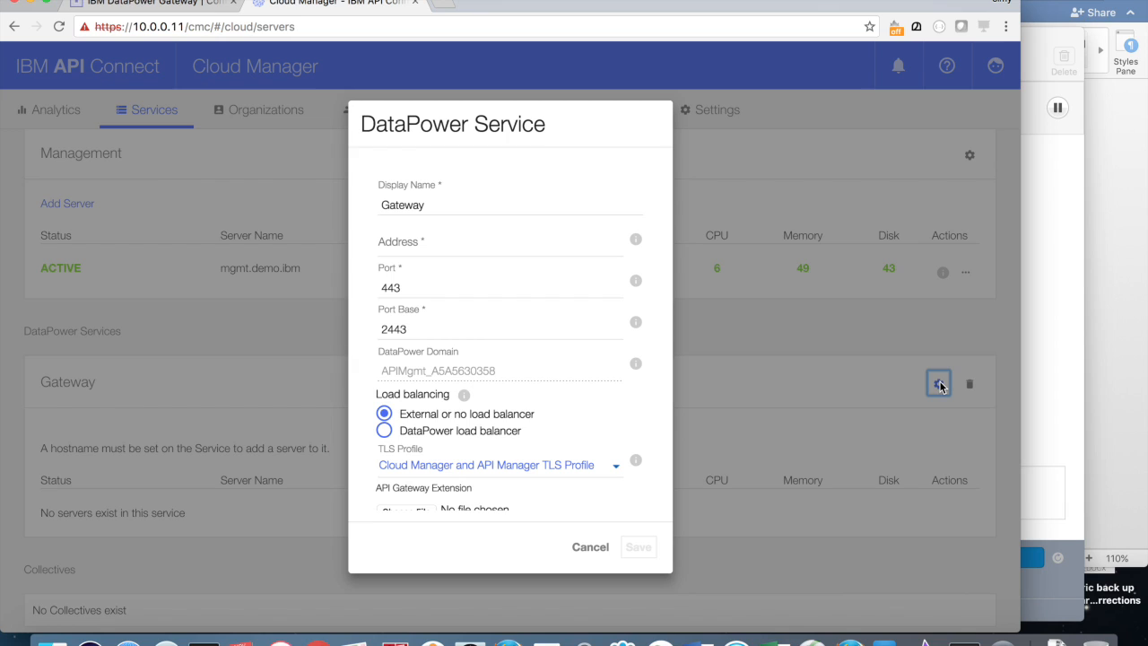
pyautogui.click(430, 239)
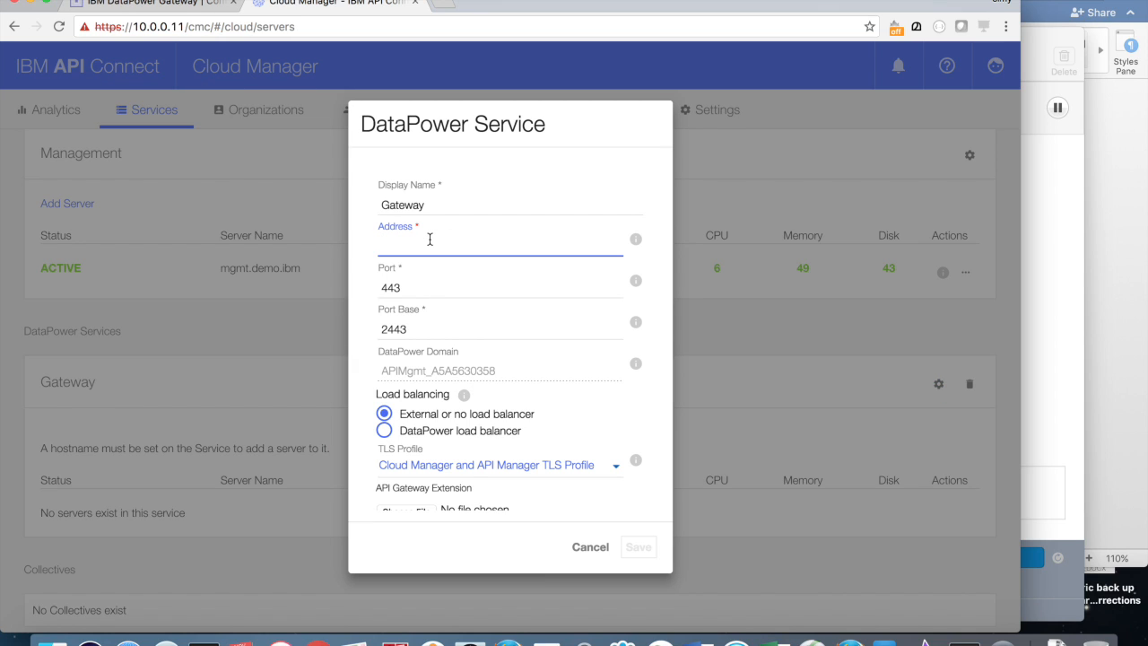
pyautogui.write('dp.demo.ibm')
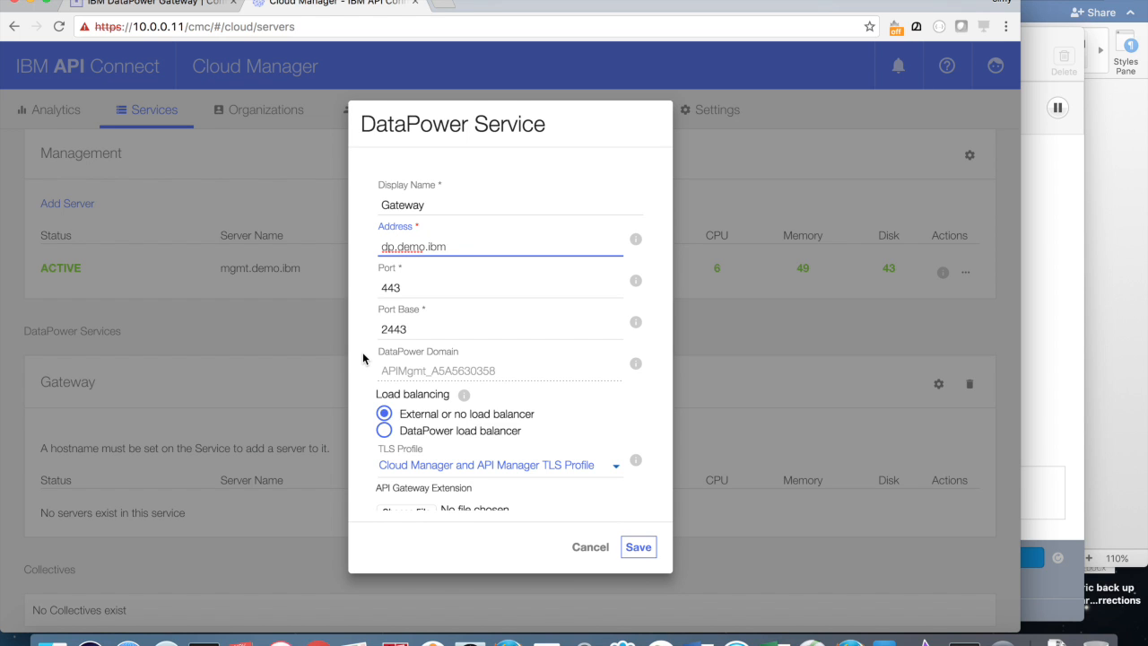
pyautogui.scroll(-1, 363, 353)
pyautogui.scroll(1, 490, 354)
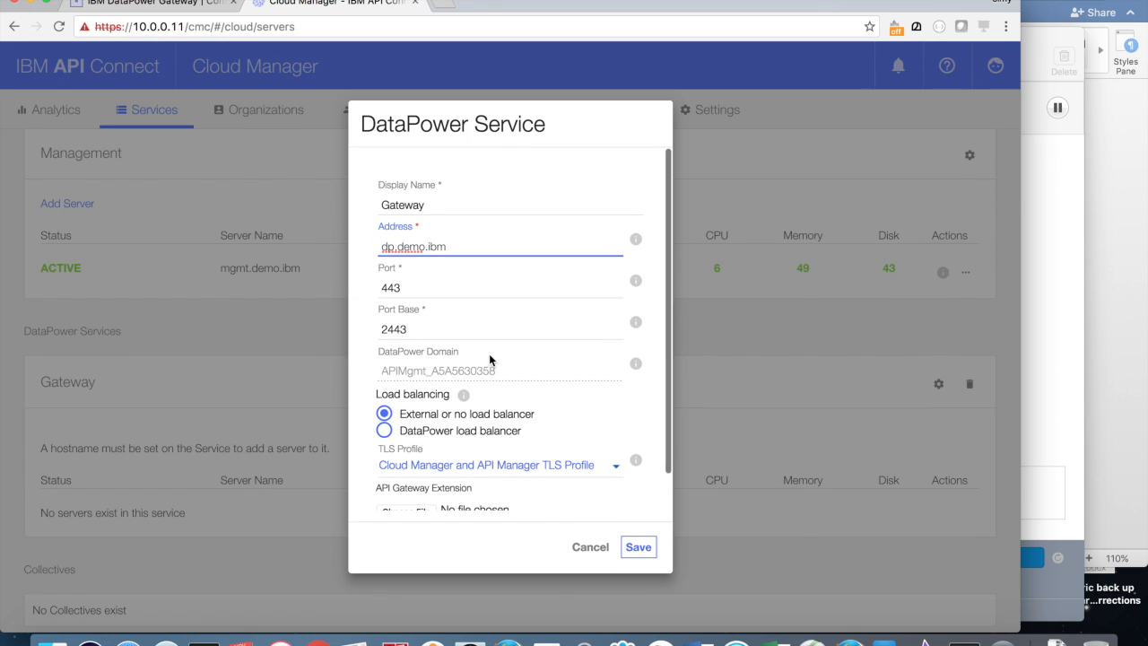
pyautogui.click(639, 547)
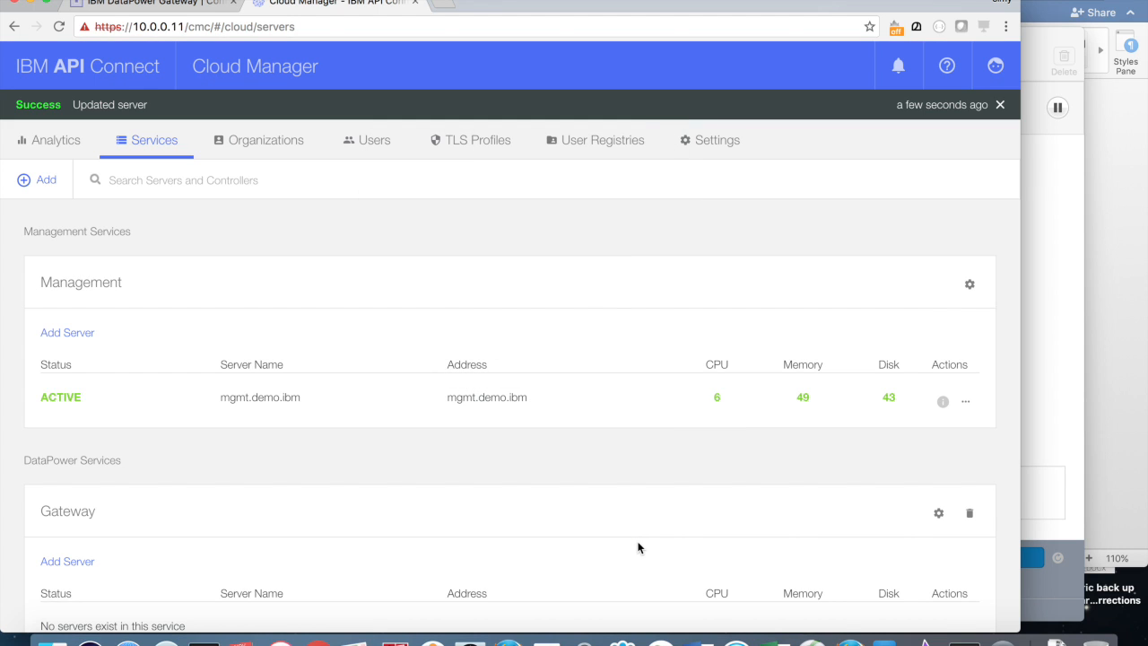
# Step: Add gateway server GW1 at dp.demo.ibm with the admin username and password
pyautogui.scroll(-3, 639, 546)
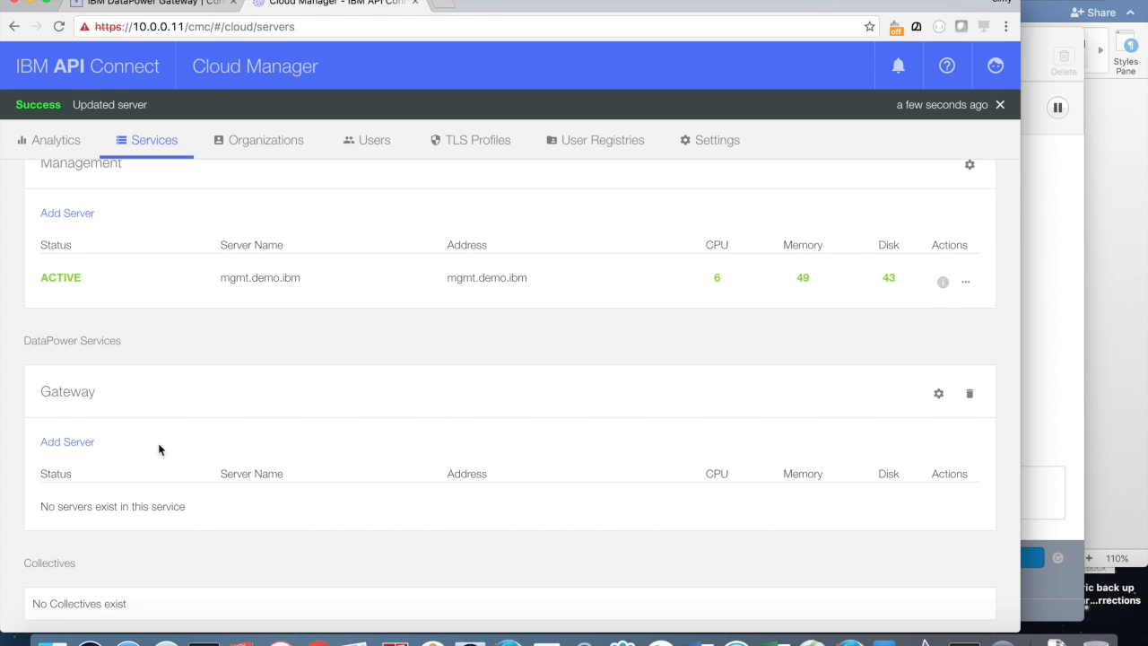
pyautogui.click(70, 443)
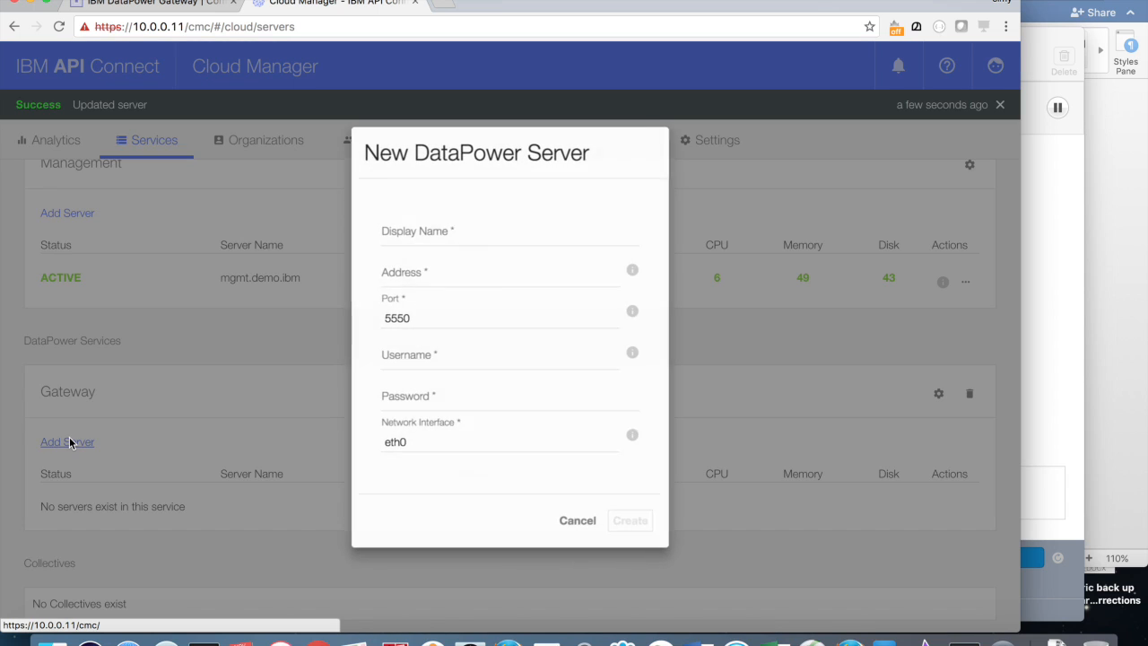
pyautogui.click(441, 232)
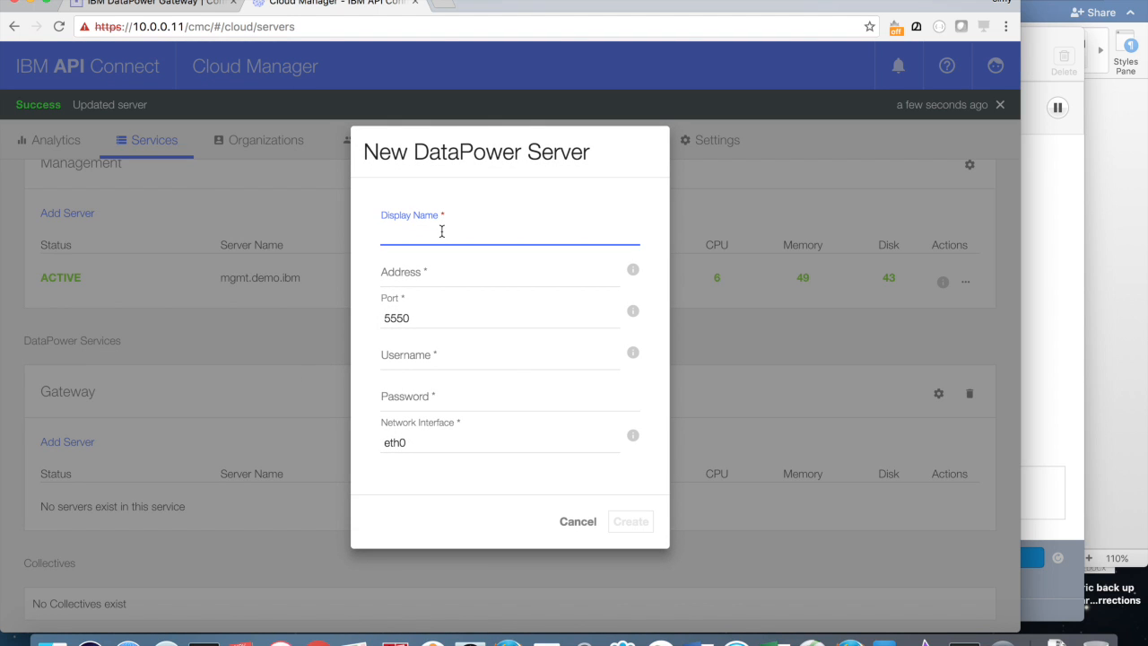
pyautogui.write('GW1')
pyautogui.press('Tab')
pyautogui.write('dp.dem')
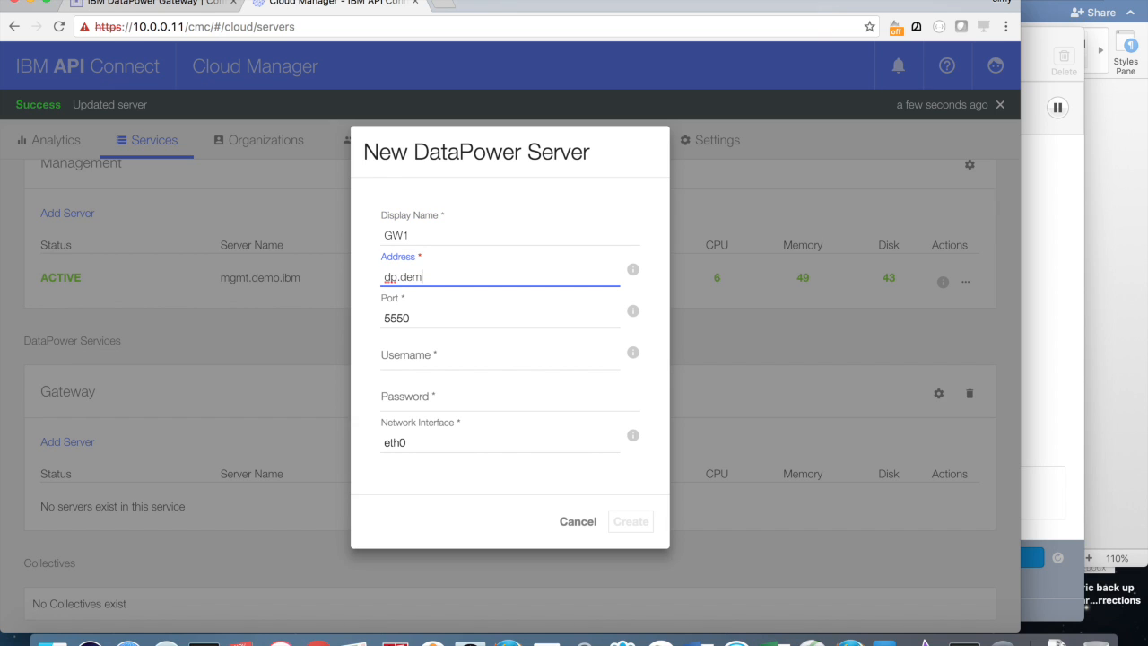
pyautogui.write('o.ibm.')
pyautogui.press('Tab')
pyautogui.press('Tab')
pyautogui.press('Tab')
pyautogui.press('Tab')
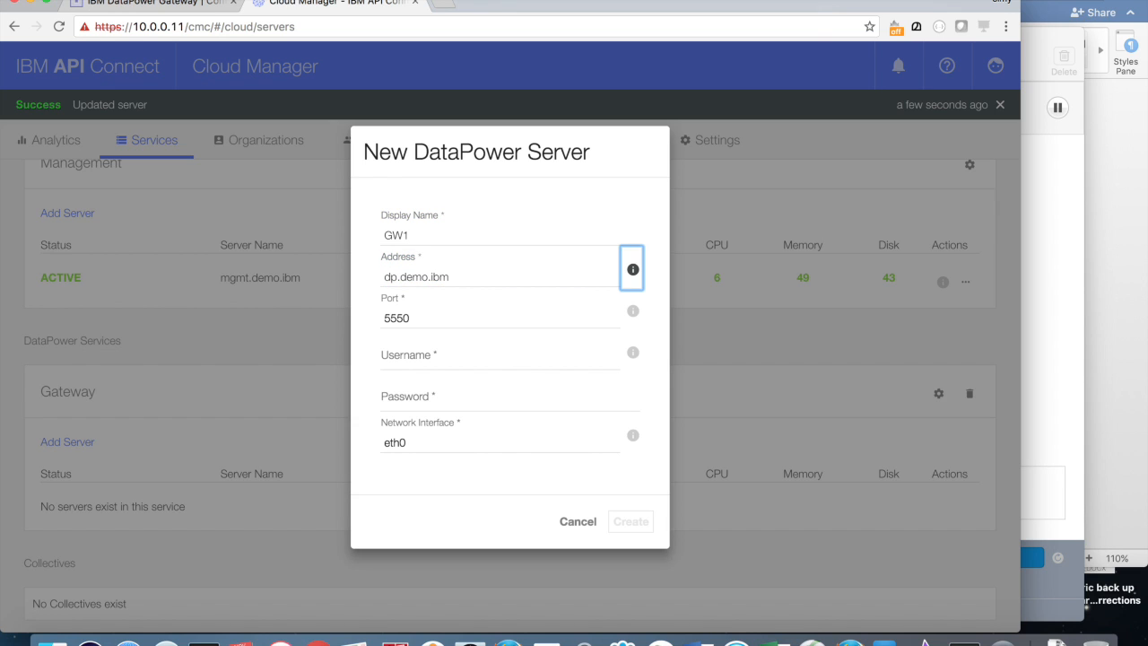
pyautogui.write('admin')
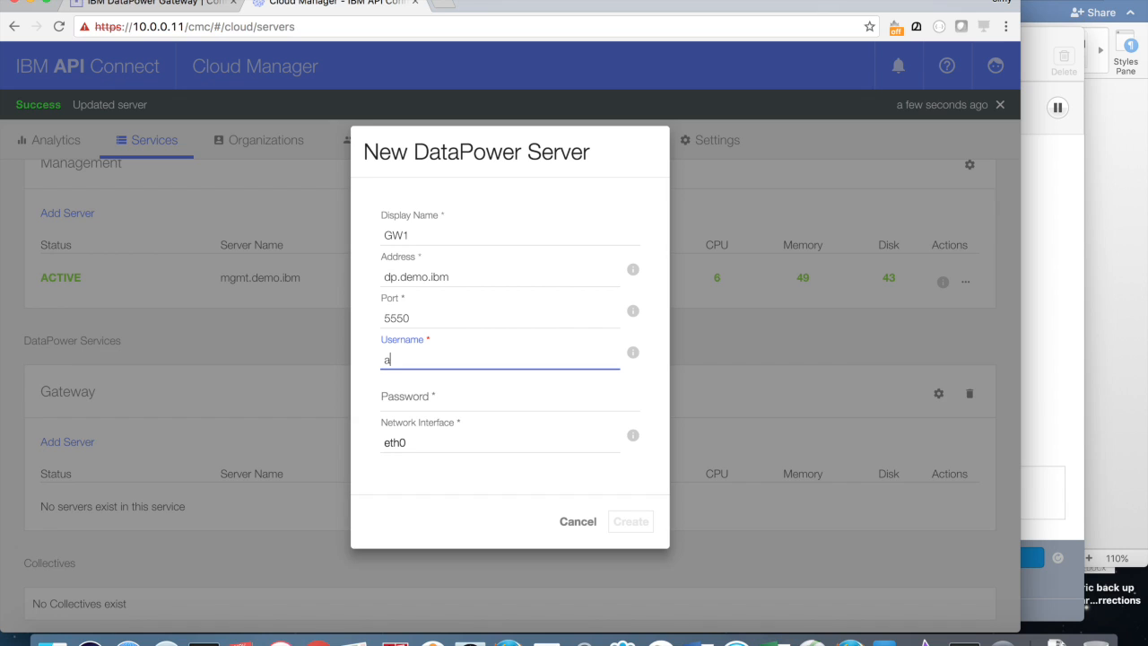
pyautogui.press('Tab')
pyautogui.press('Tab')
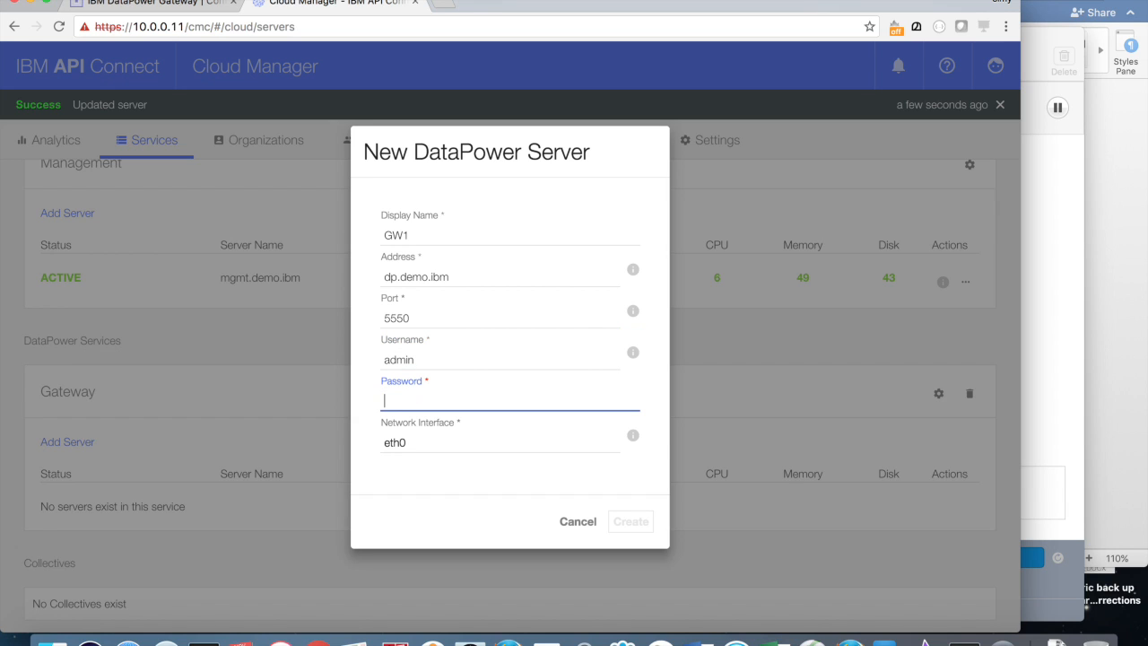
pyautogui.click(631, 522)
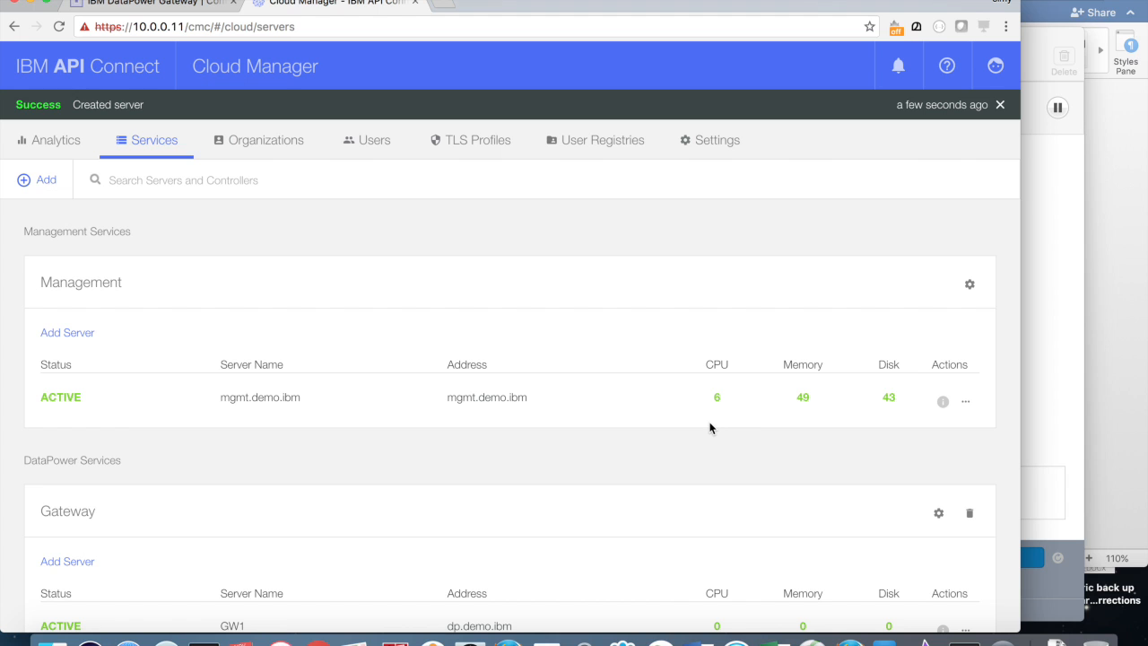
pyautogui.scroll(-3, 710, 428)
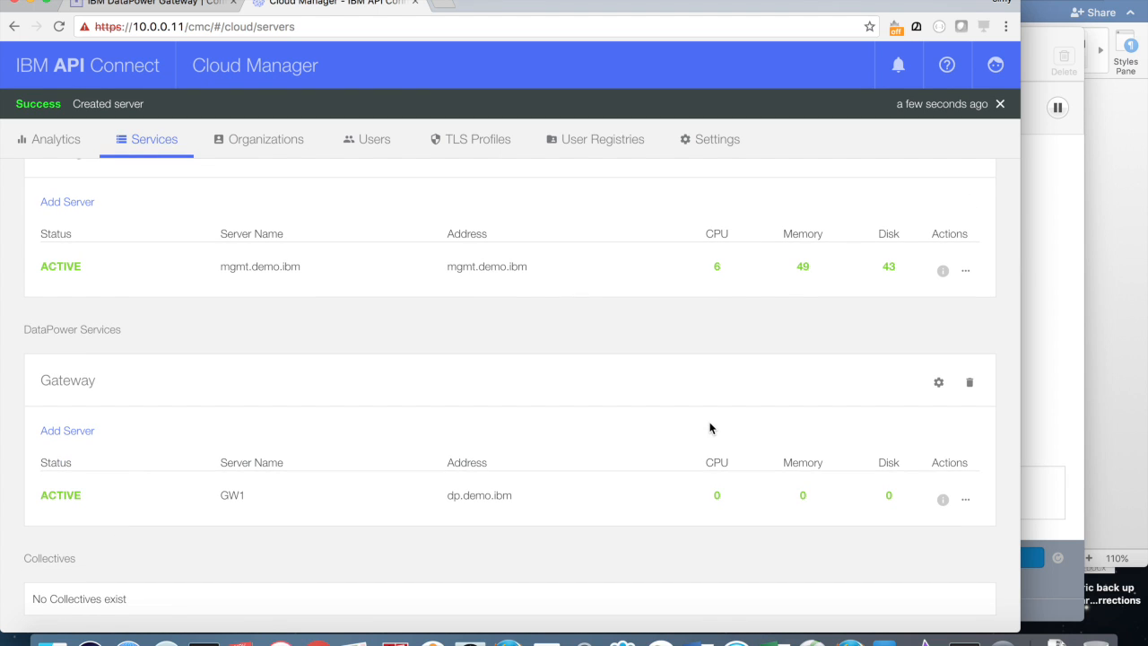
pyautogui.scroll(1, 709, 428)
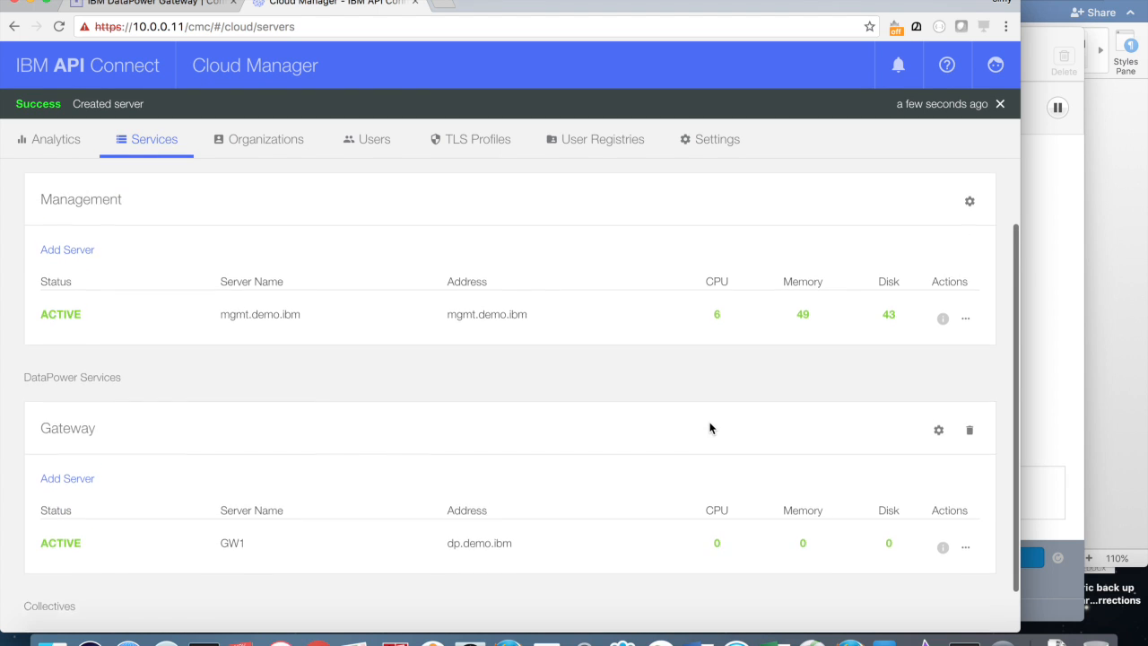
# Step: Open the Email settings and start the Fake SMTP test mail server
pyautogui.click(714, 144)
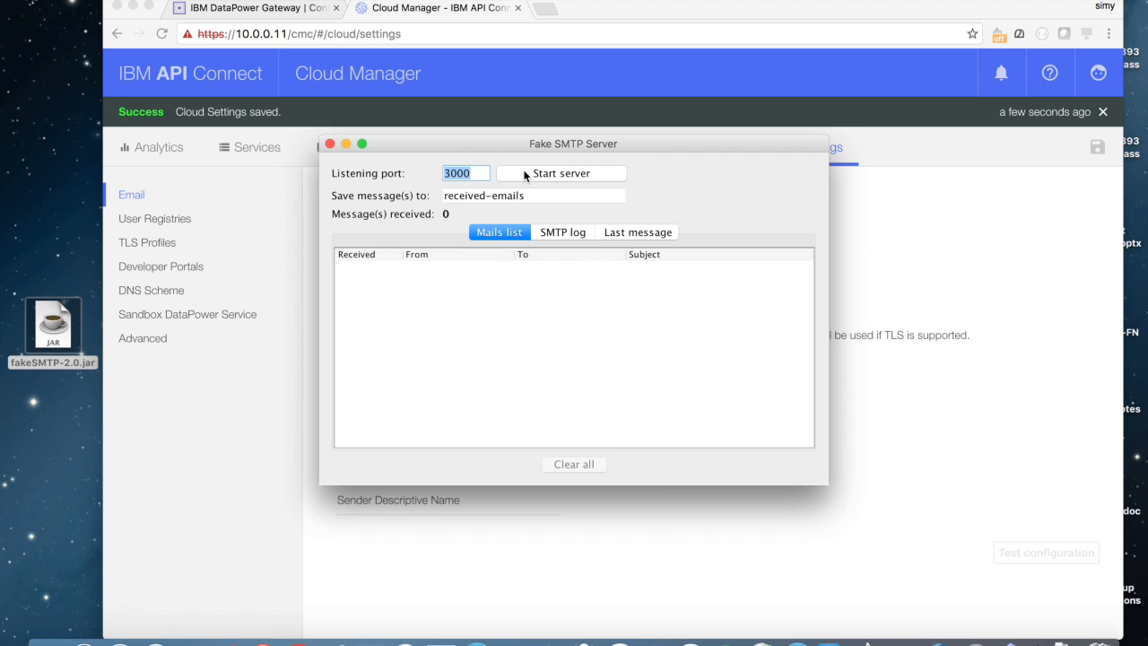
pyautogui.click(528, 174)
pyautogui.click(927, 405)
# Step: Set SMTP host 10.0.0.1, port 3000, username CMC Admin, and sender 'Cloud Manager Admin' with its address
pyautogui.click(502, 279)
pyautogui.write('10.0.0.1')
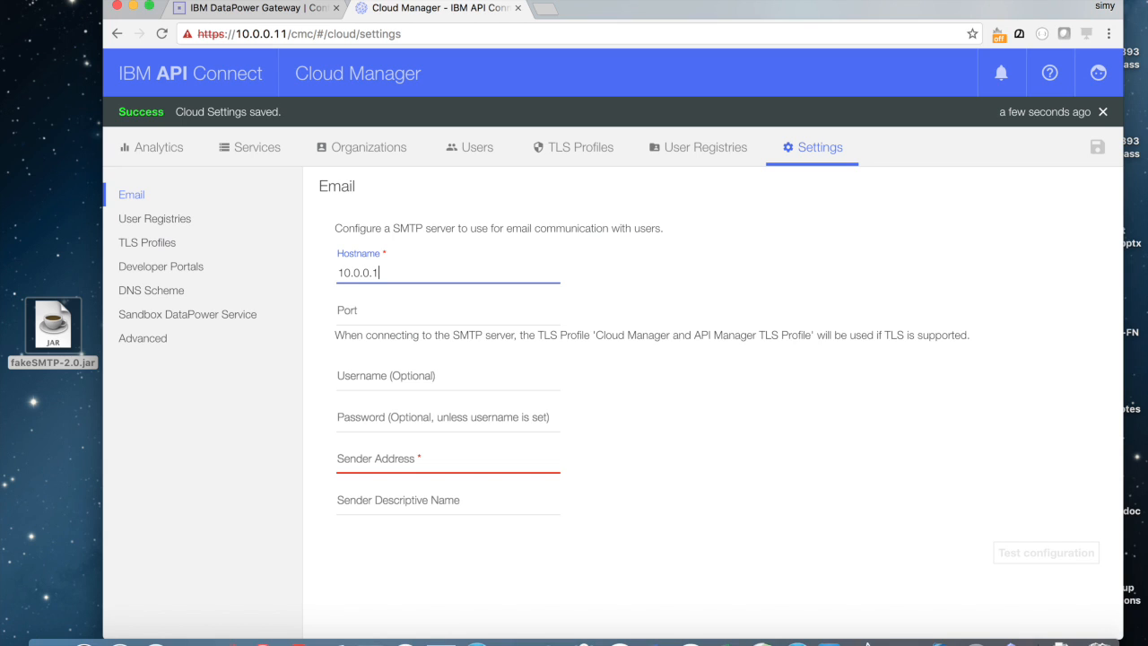
pyautogui.press('Tab')
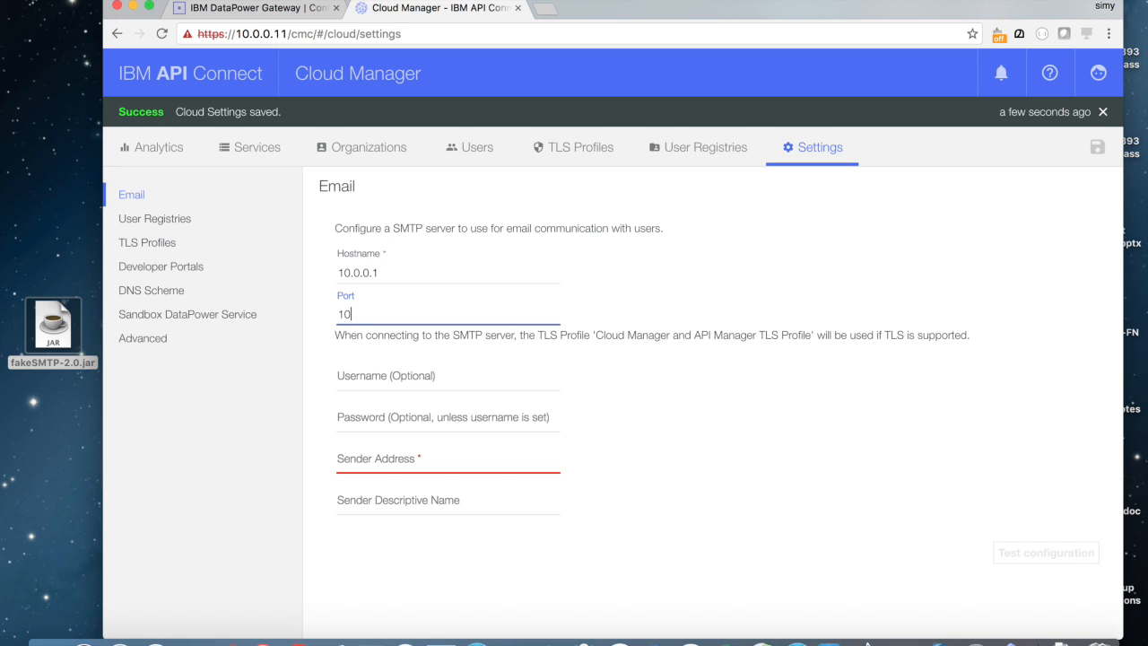
pyautogui.write('3000')
pyautogui.press('Tab')
pyautogui.write('CMC Admin')
pyautogui.press('Tab')
pyautogui.press('Tab')
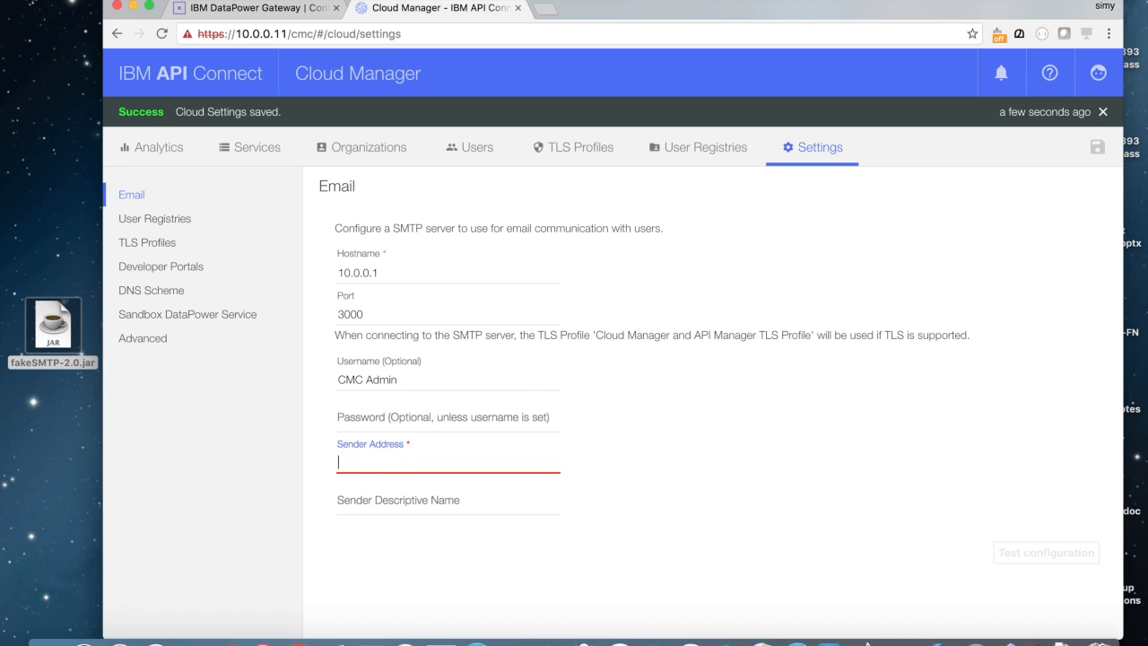
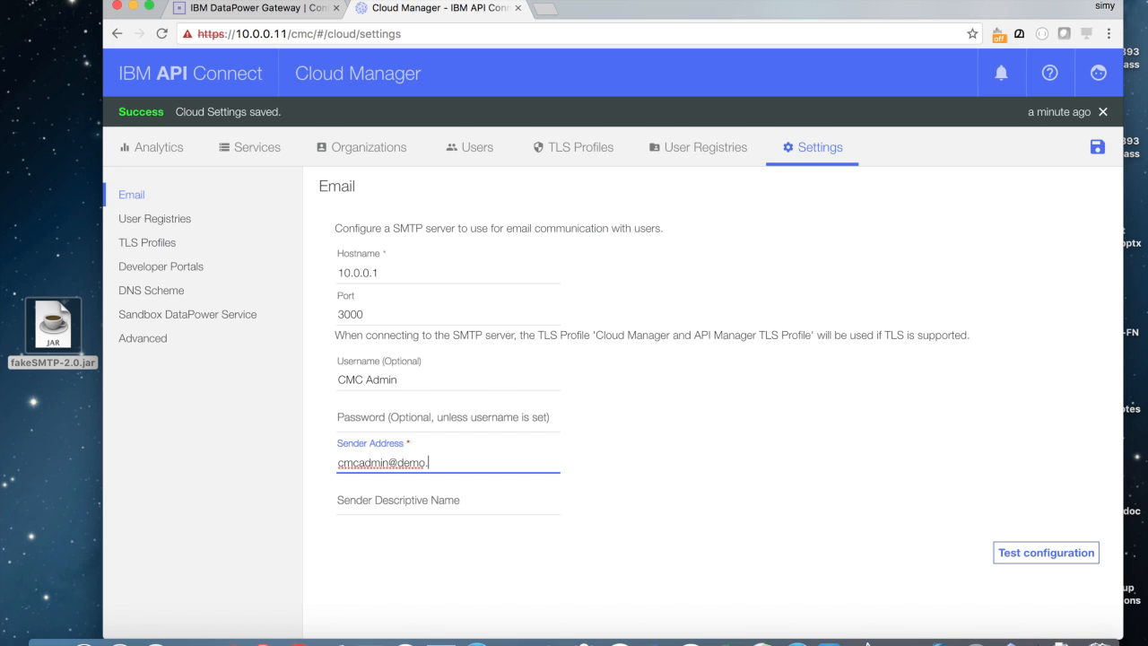
pyautogui.click(437, 496)
pyautogui.write('Cloud Manager Admin')
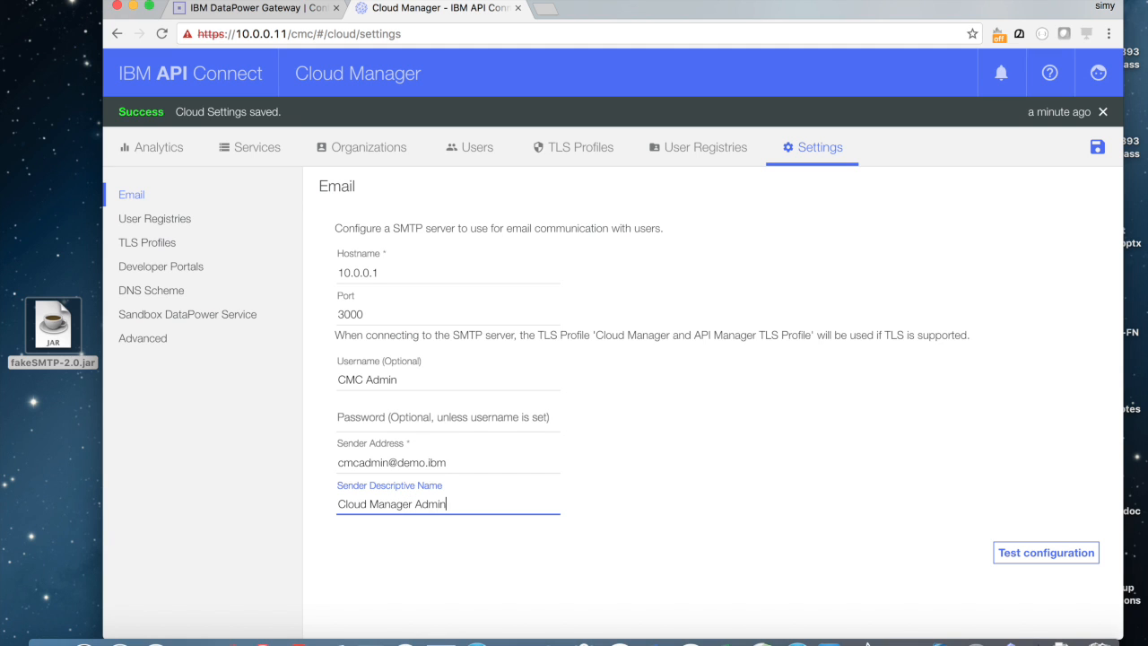
# Step: Send a test e-mail with subject 'Test mail' and body 'Test email' to a recipient address
pyautogui.click(1006, 553)
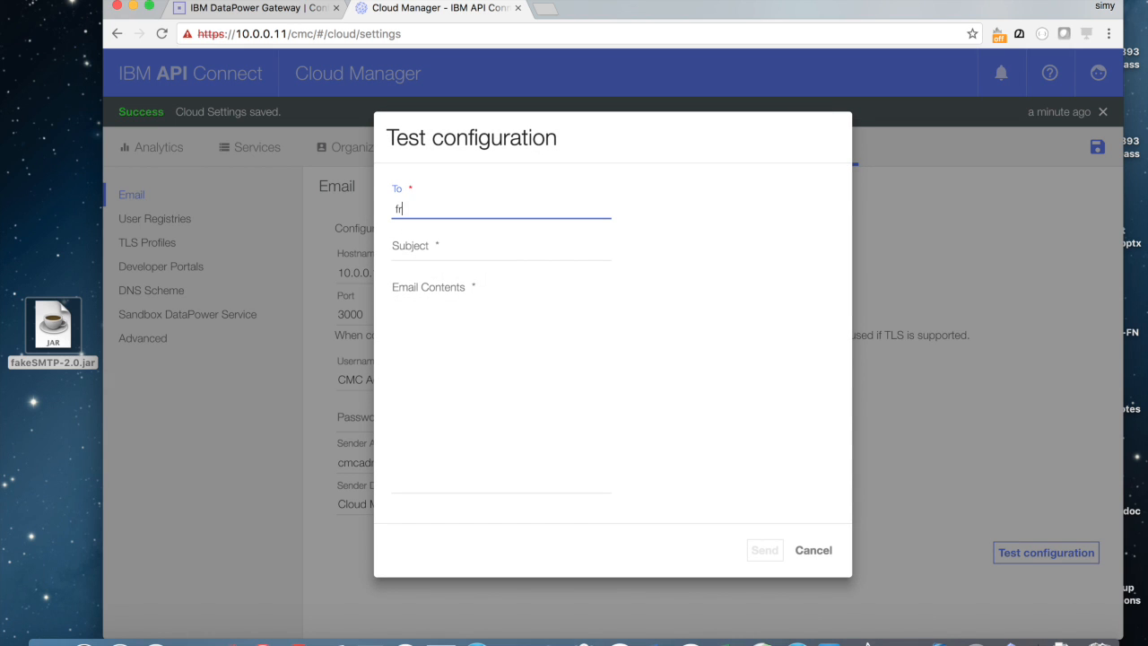
pyautogui.press('Tab')
pyautogui.write('Test mail')
pyautogui.press('Tab')
pyautogui.write('Test email')
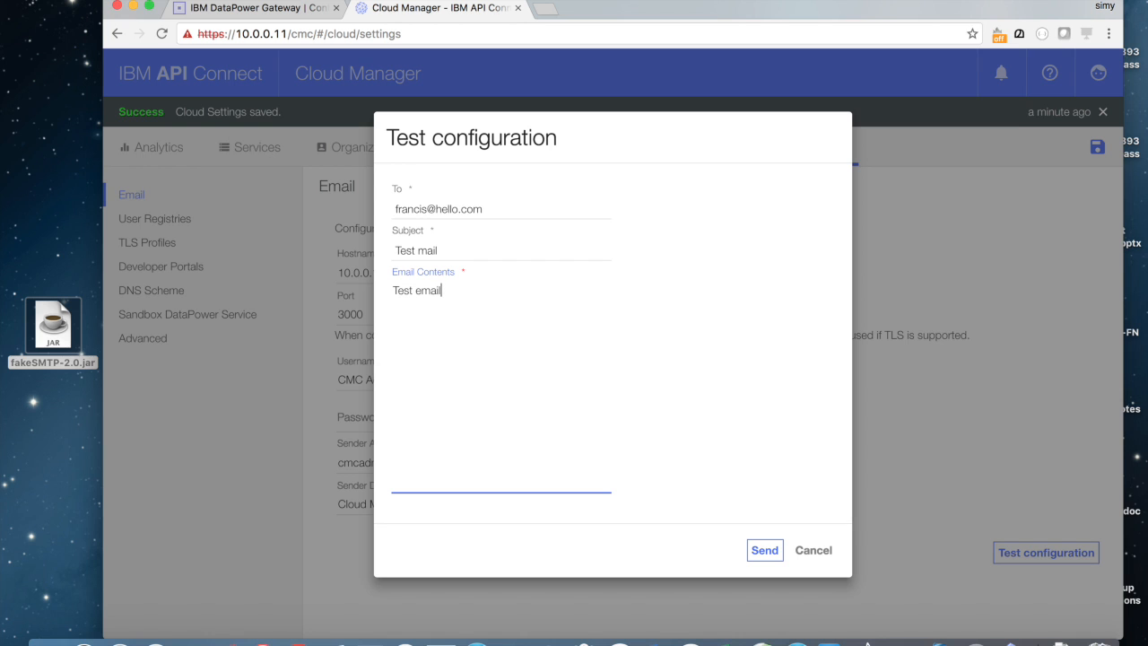
pyautogui.click(762, 550)
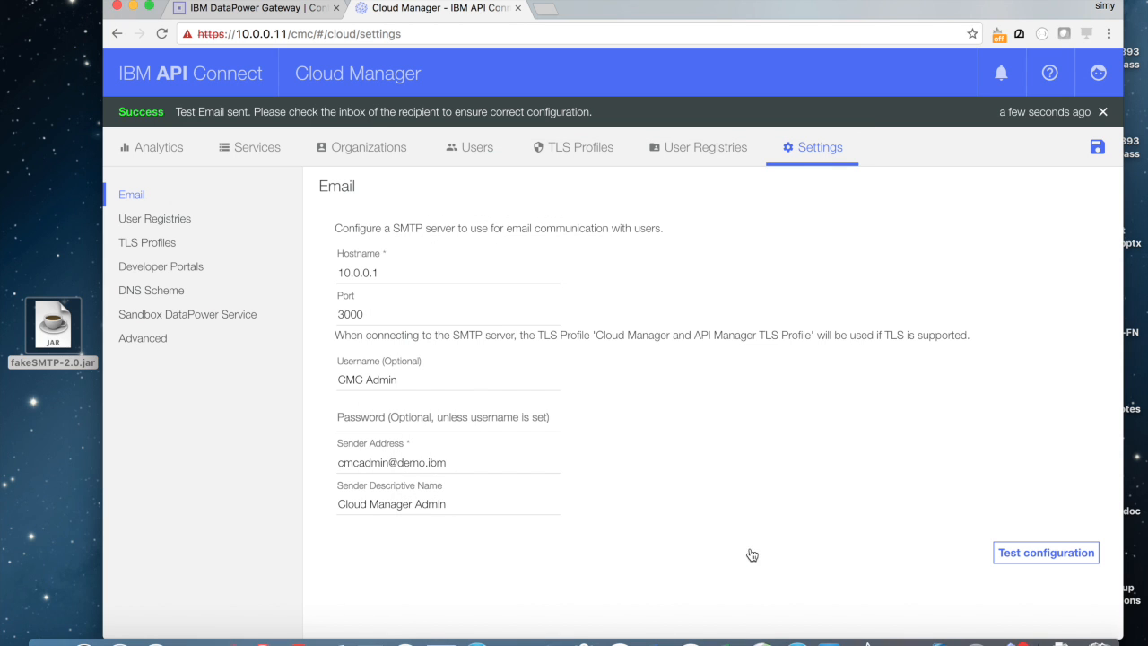
# Step: Open the received 'Test mail' message, then save the Cloud Manager email settings
pyautogui.click(1012, 642)
pyautogui.click(434, 270)
pyautogui.doubleClick(434, 270)
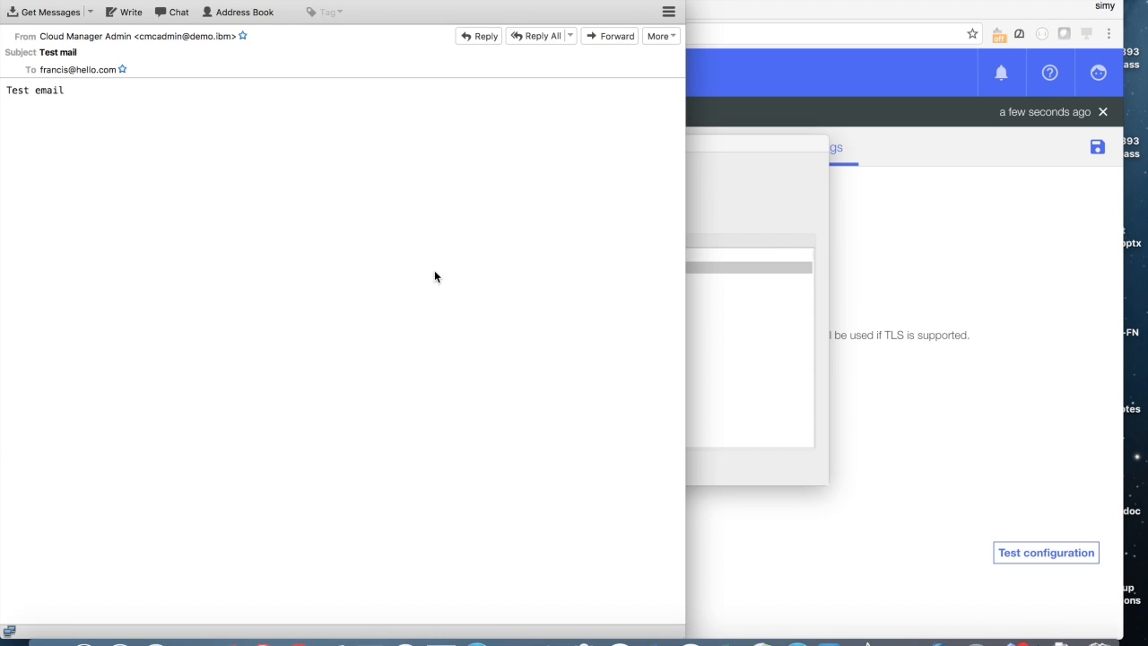
pyautogui.click(872, 482)
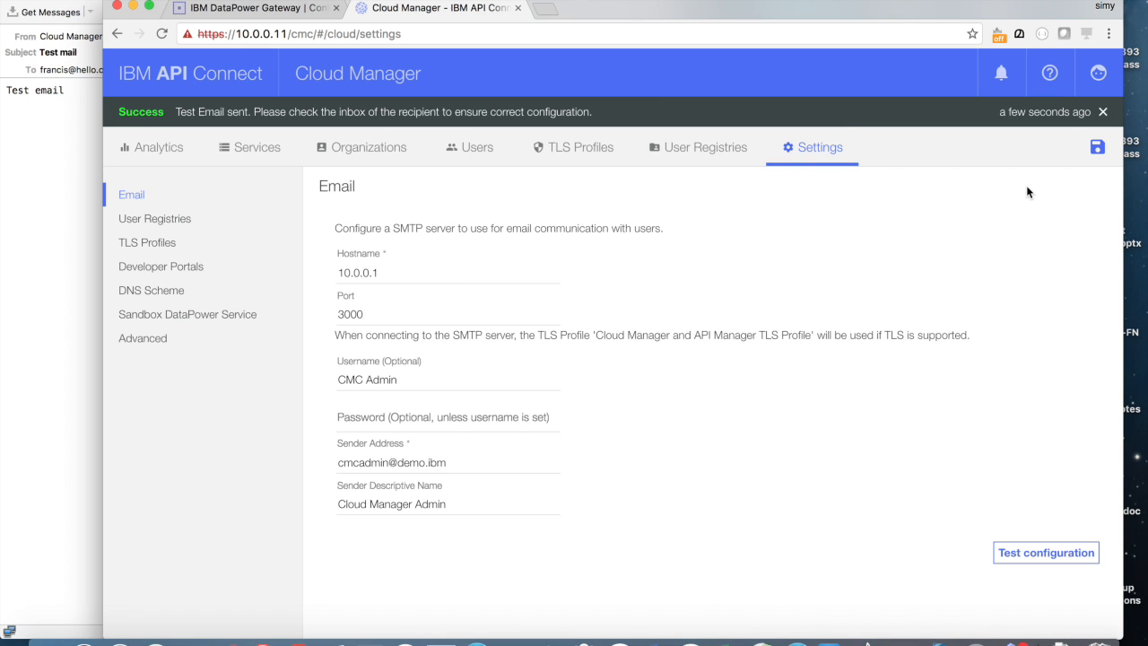
pyautogui.click(1098, 147)
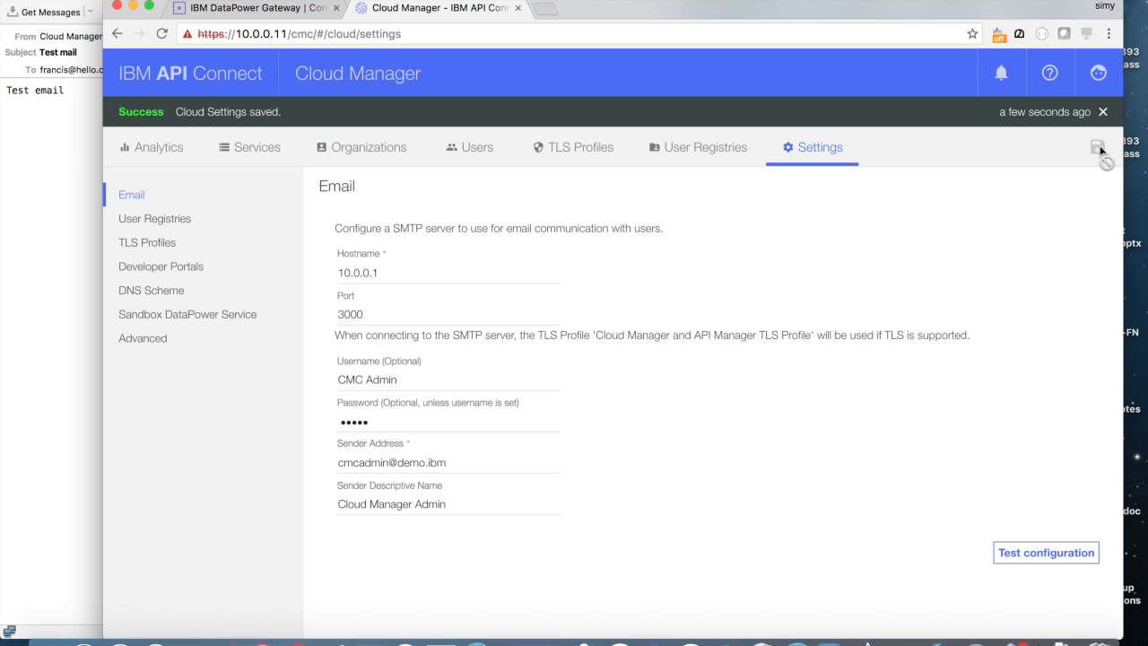
# Step: Create organization Cards owned by a new user invited by e-mail, then show the test server's mails
pyautogui.click(384, 150)
pyautogui.click(146, 189)
pyautogui.write('Cards')
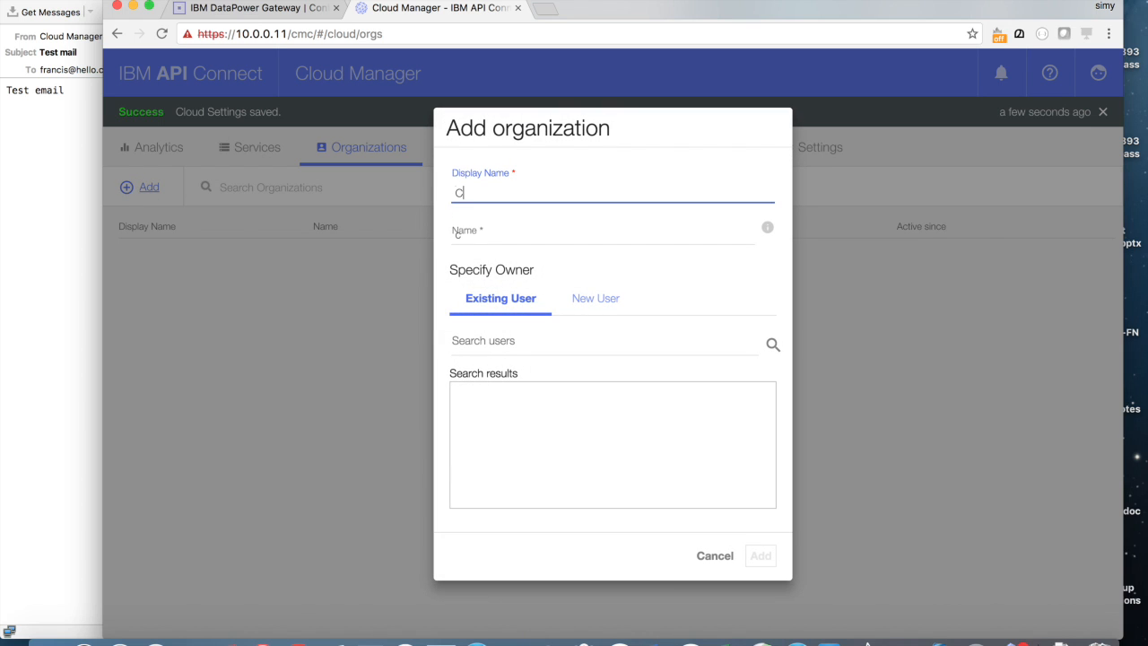
pyautogui.click(597, 305)
pyautogui.click(519, 359)
pyautogui.write('cards')
pyautogui.press('BackSpace')
pyautogui.press('BackSpace')
pyautogui.press('BackSpace')
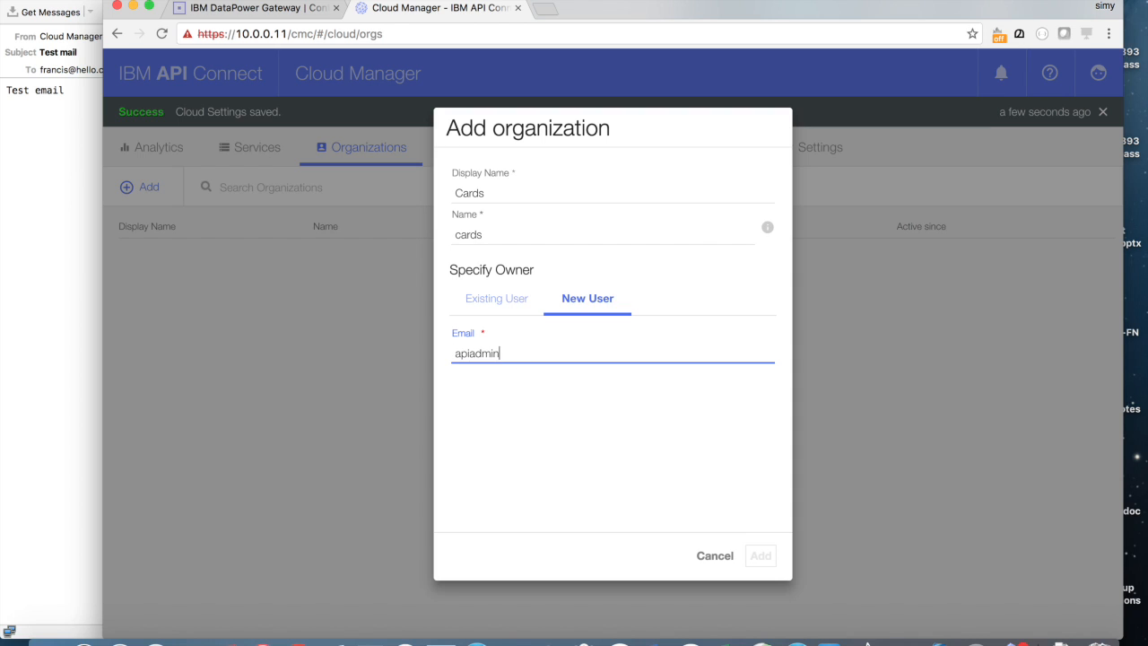
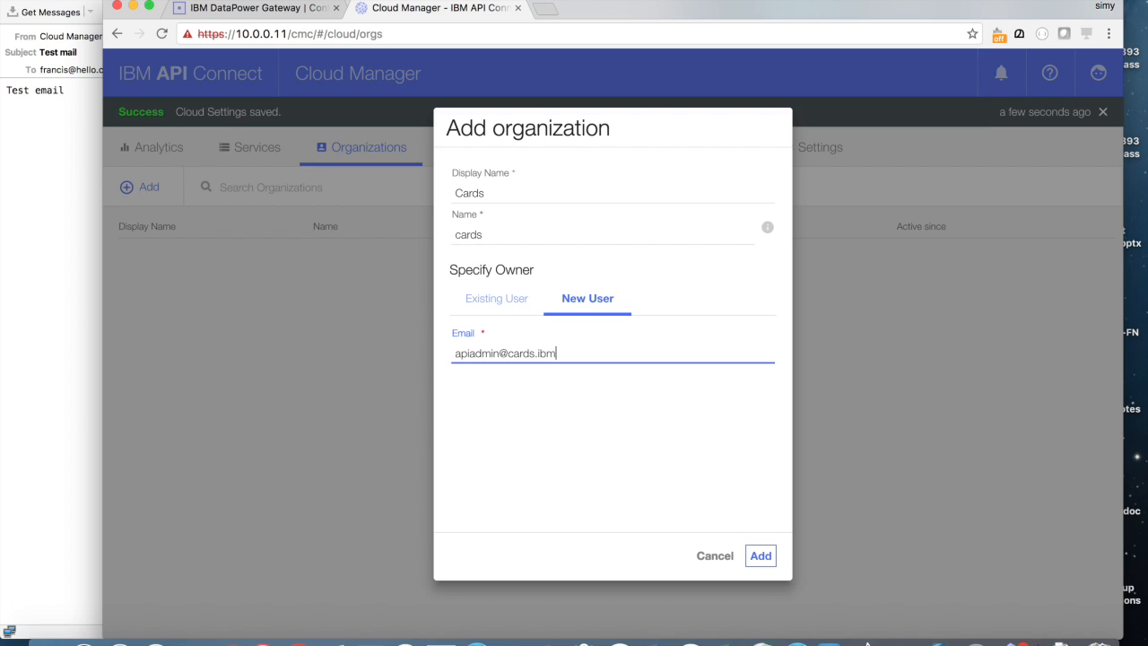
pyautogui.click(760, 555)
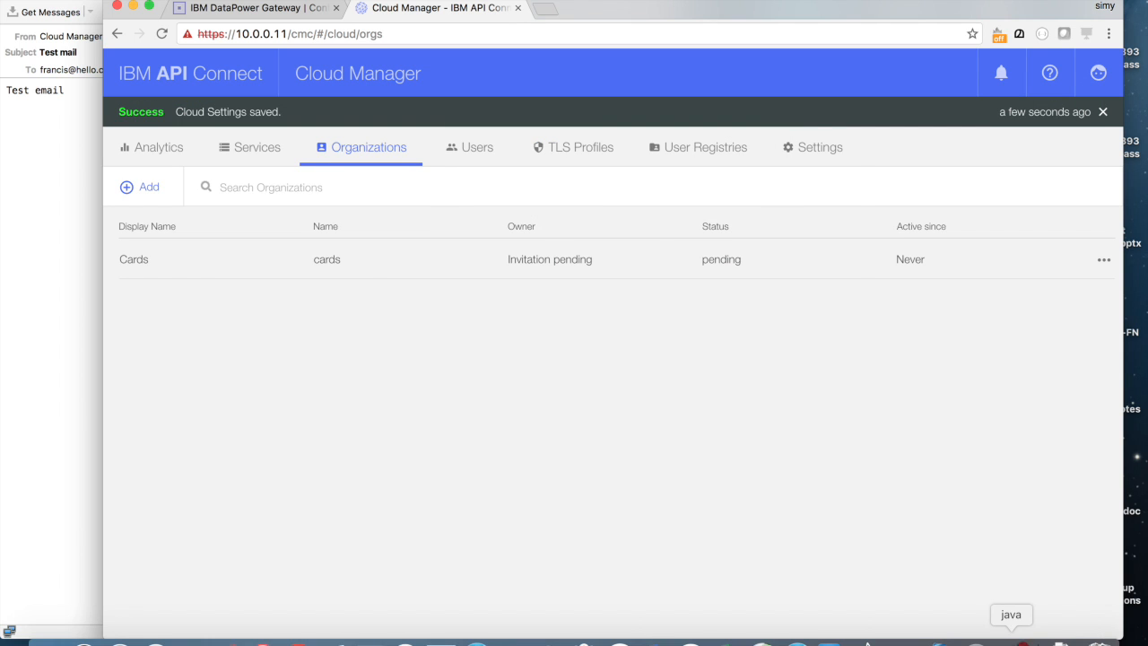
pyautogui.click(1011, 642)
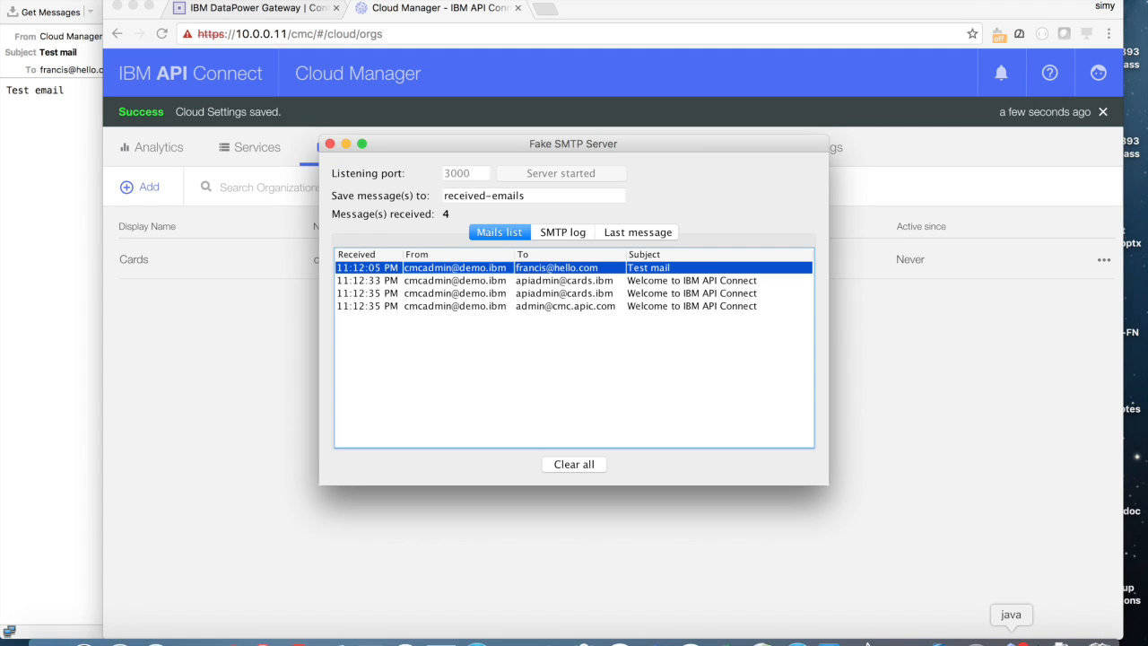
# Step: Follow the welcome mail's activation link and sign up the owner with name and password
pyautogui.doubleClick(500, 281)
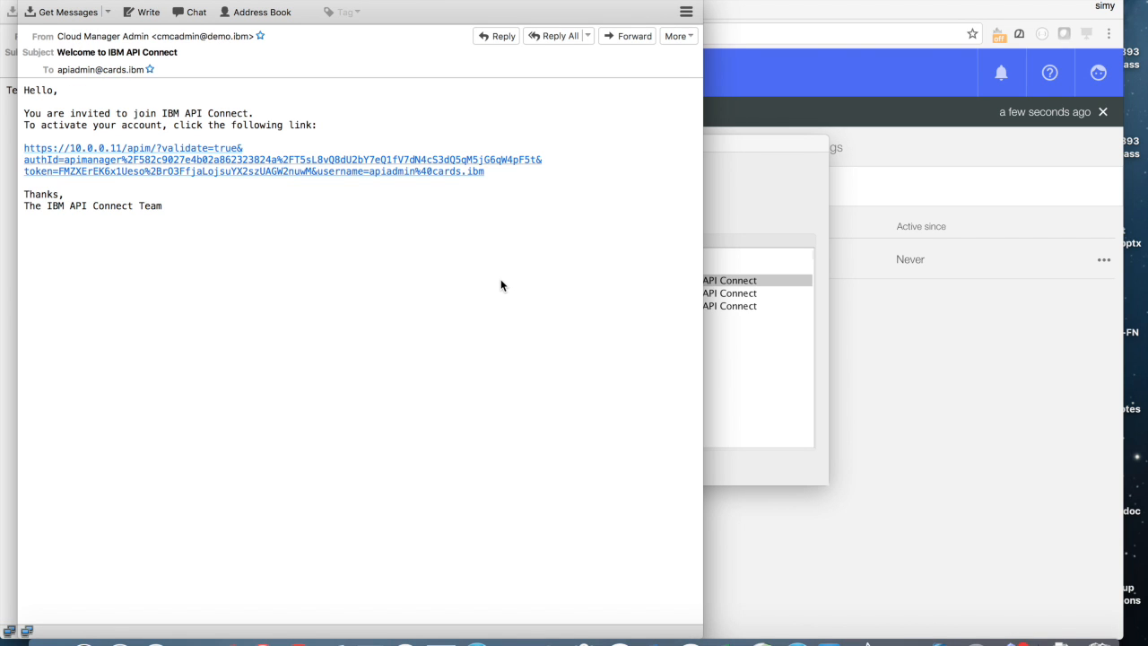
pyautogui.click(135, 163)
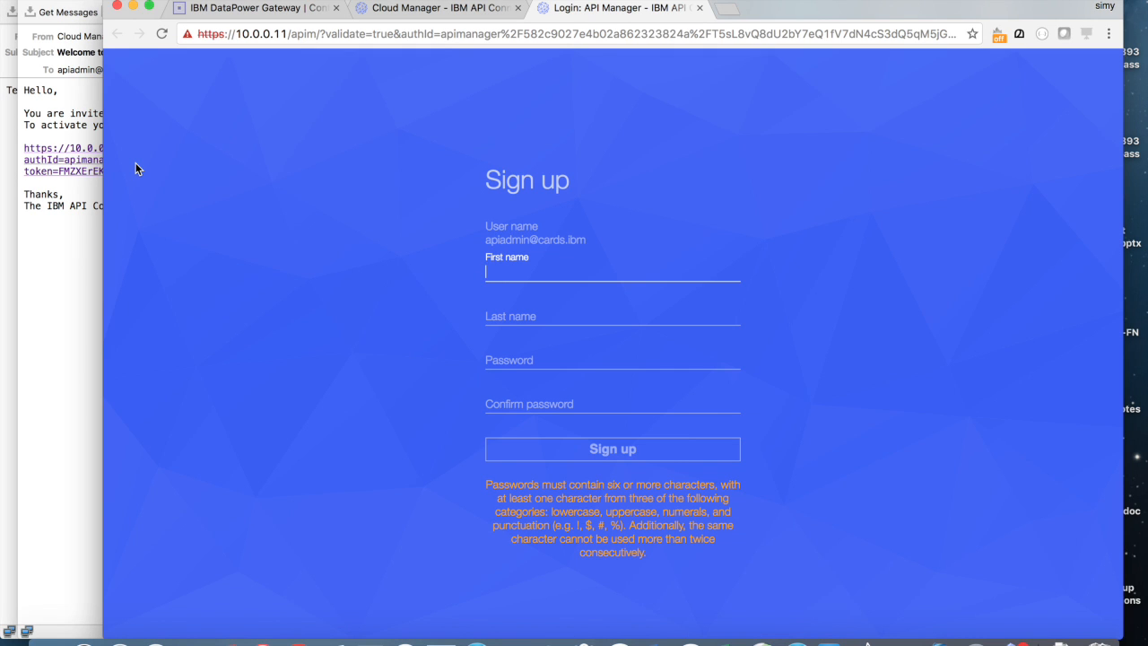
pyautogui.write('API')
pyautogui.press('Tab')
pyautogui.write('Admin')
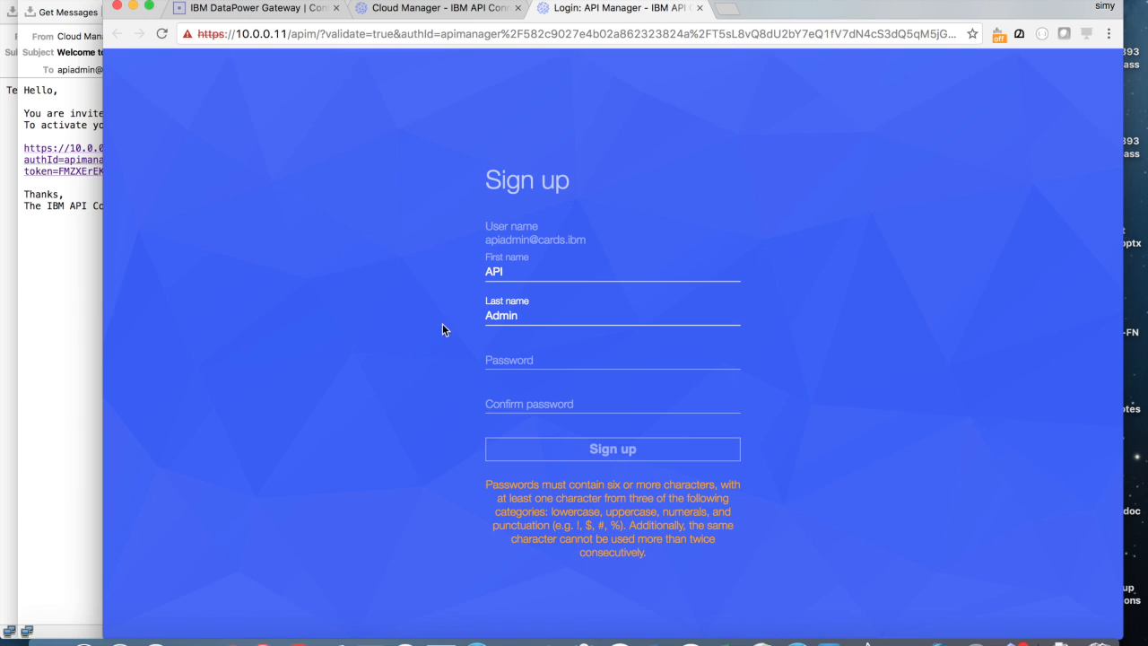
pyautogui.click(515, 364)
pyautogui.press('Tab')
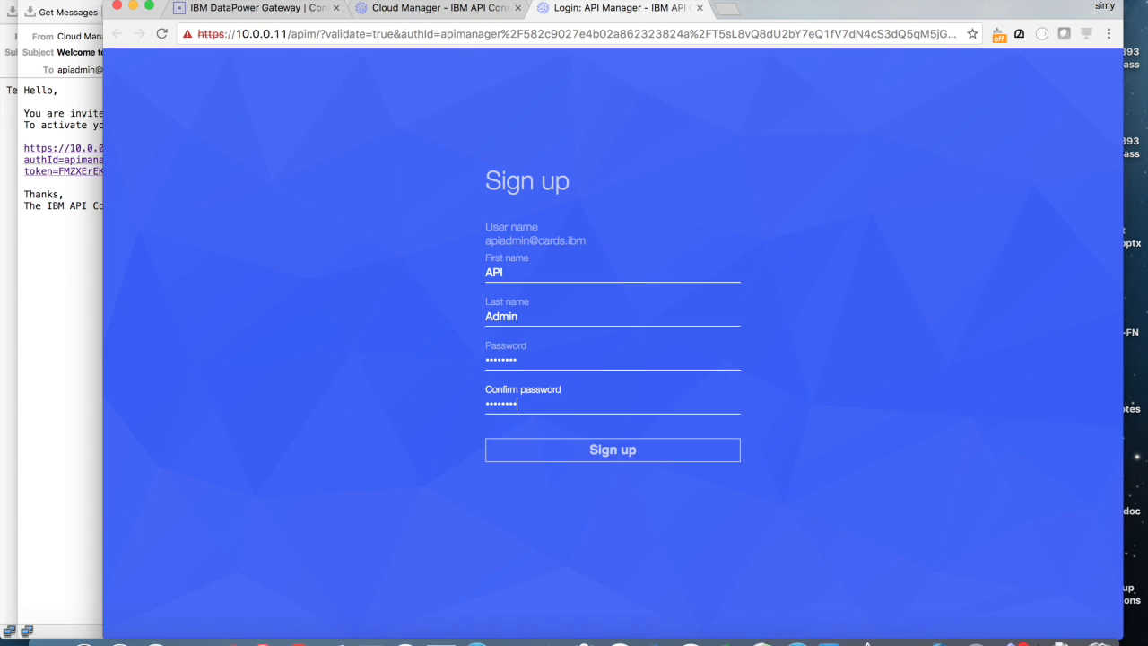
pyautogui.click(621, 452)
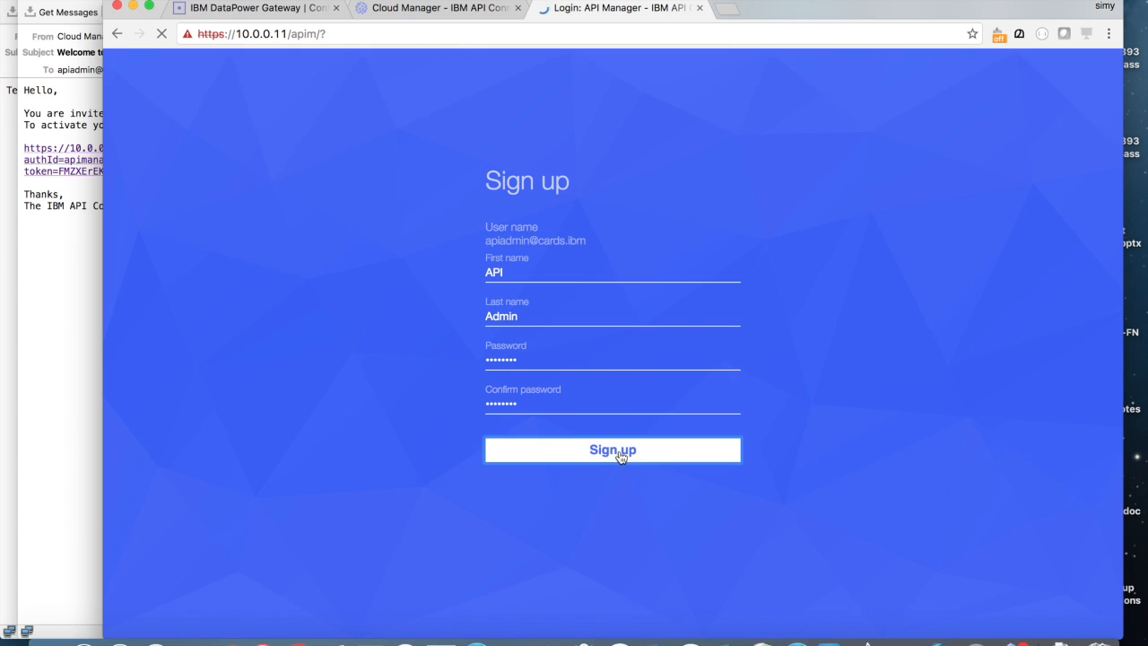
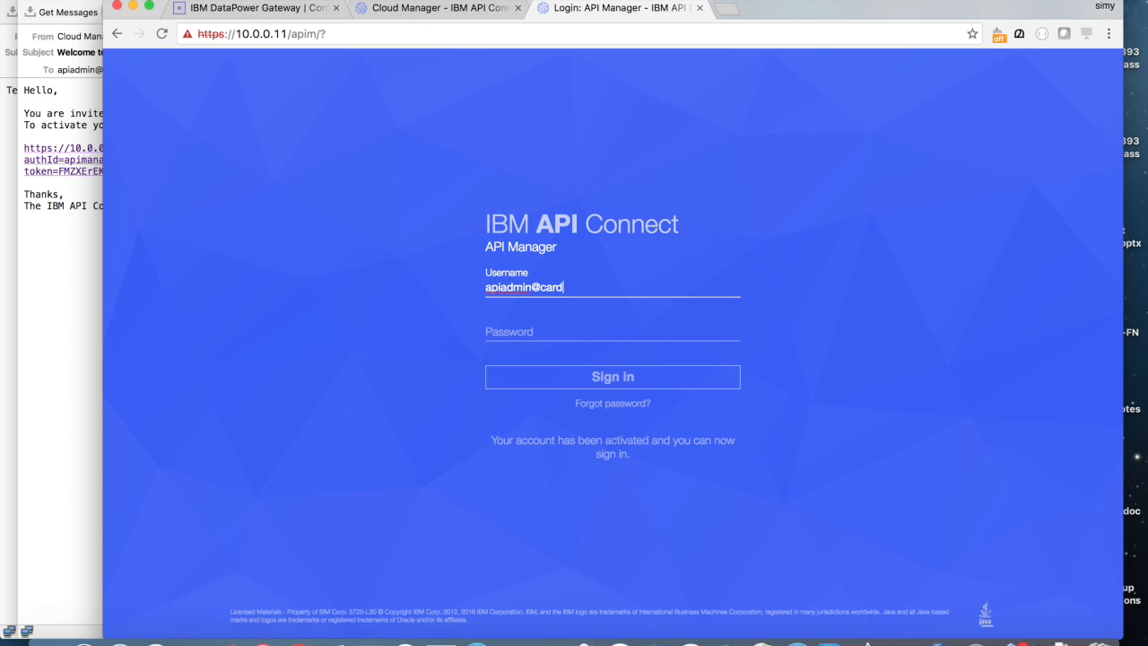
# Step: Enter the owner's password and sign in to API Manager
pyautogui.press('Tab')
pyautogui.write('••••••••')
pyautogui.press('Return')
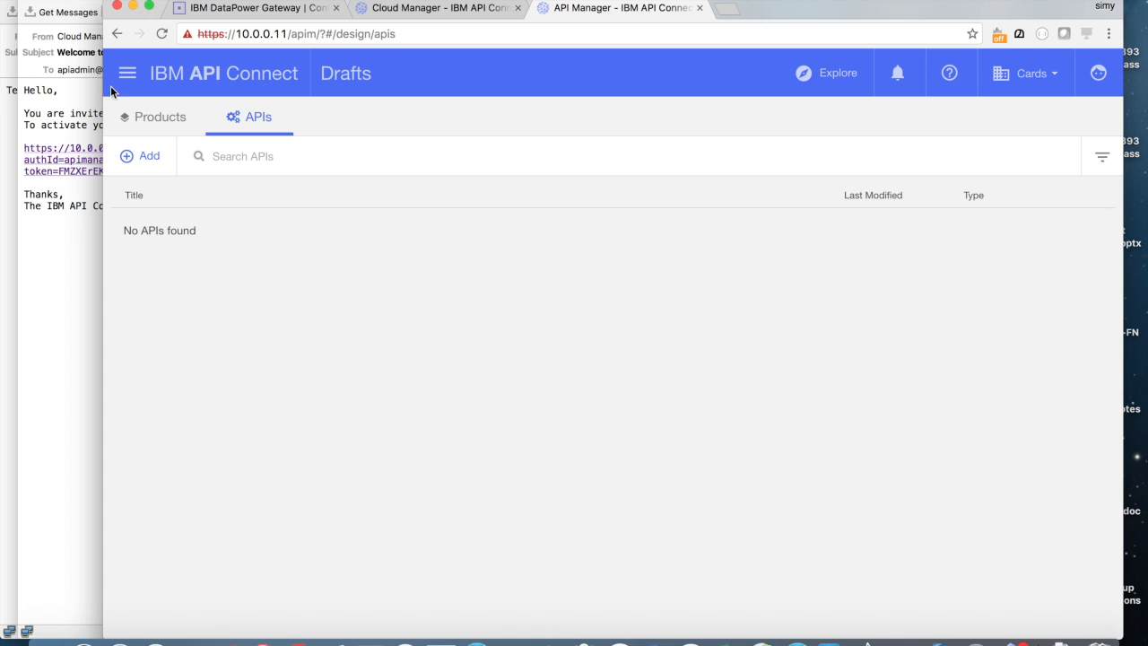
# Step: Dismiss the Products introduction and show the empty draft APIs list
pyautogui.click(153, 116)
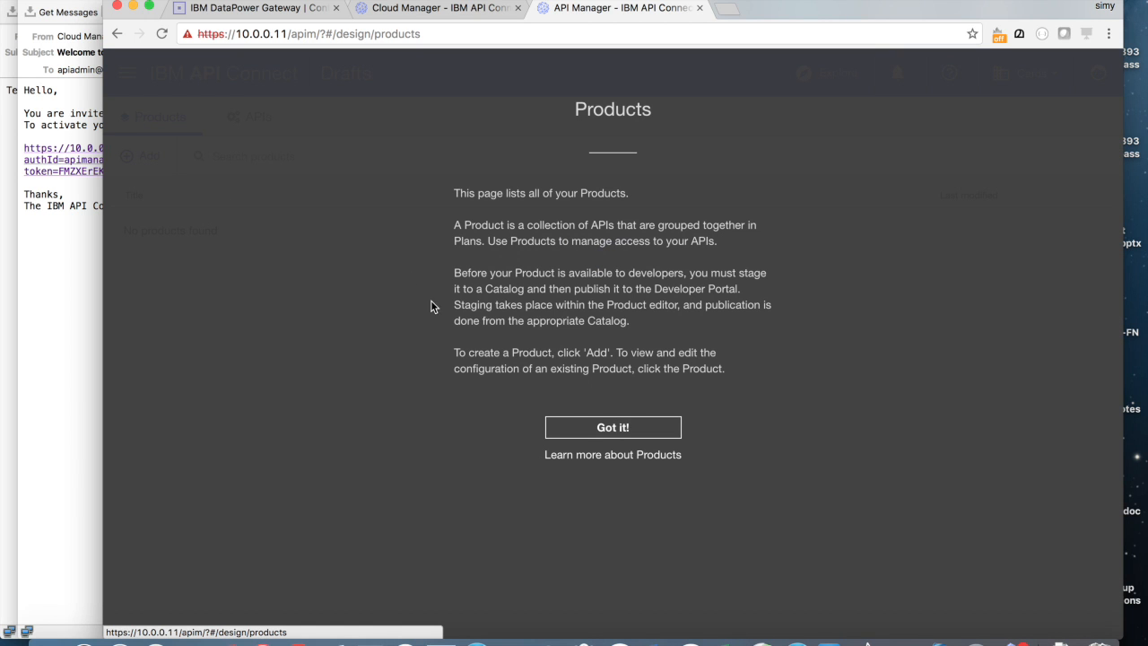
pyautogui.click(643, 434)
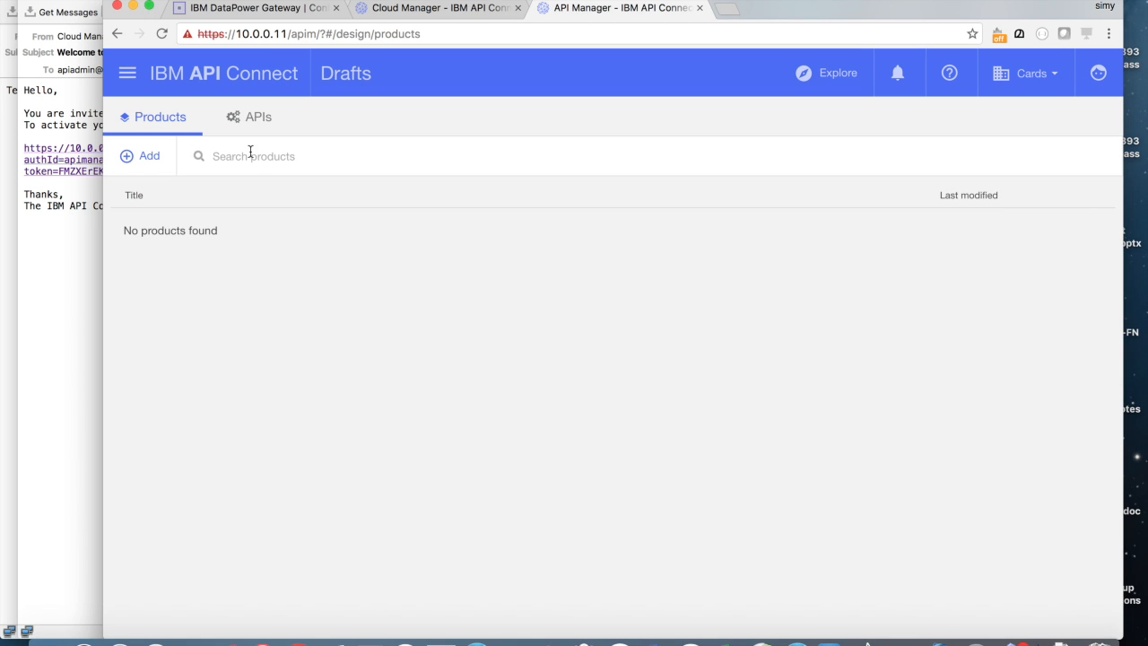
pyautogui.click(258, 119)
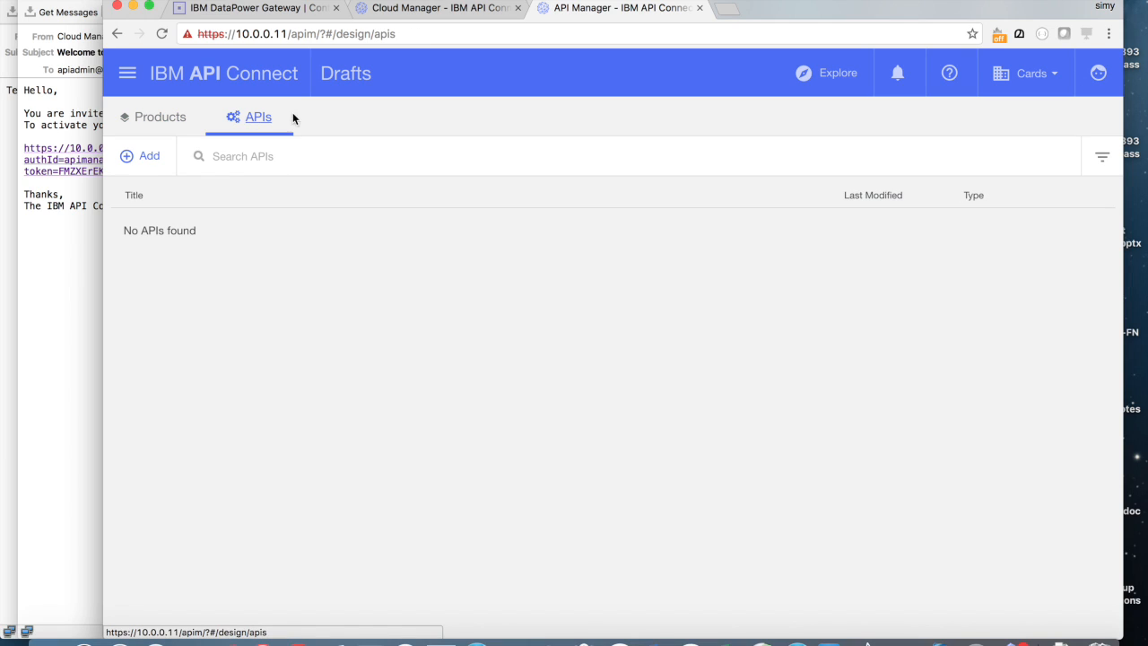